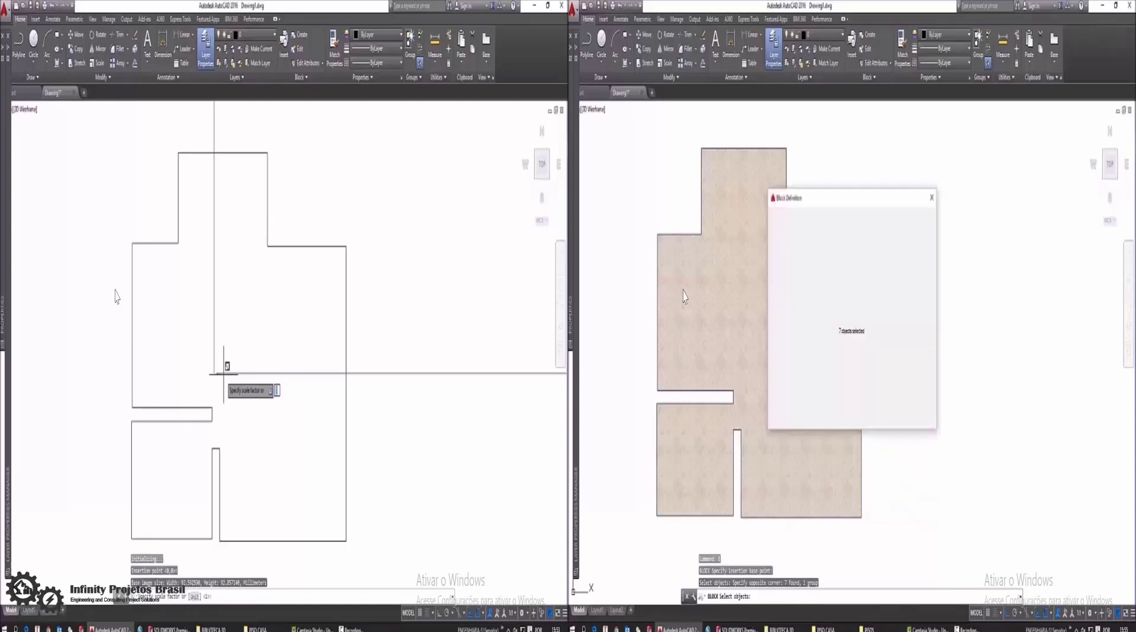
Step: Finish defining the wood-textured circle as a block and place the tile image inside the floor outline at the default scale
{"action": "key", "text": "Return"}
{"action": "left_click", "coordinate": [881, 414]}
{"action": "scroll", "coordinate": [223, 374], "scroll_direction": "up", "scroll_amount": 6}
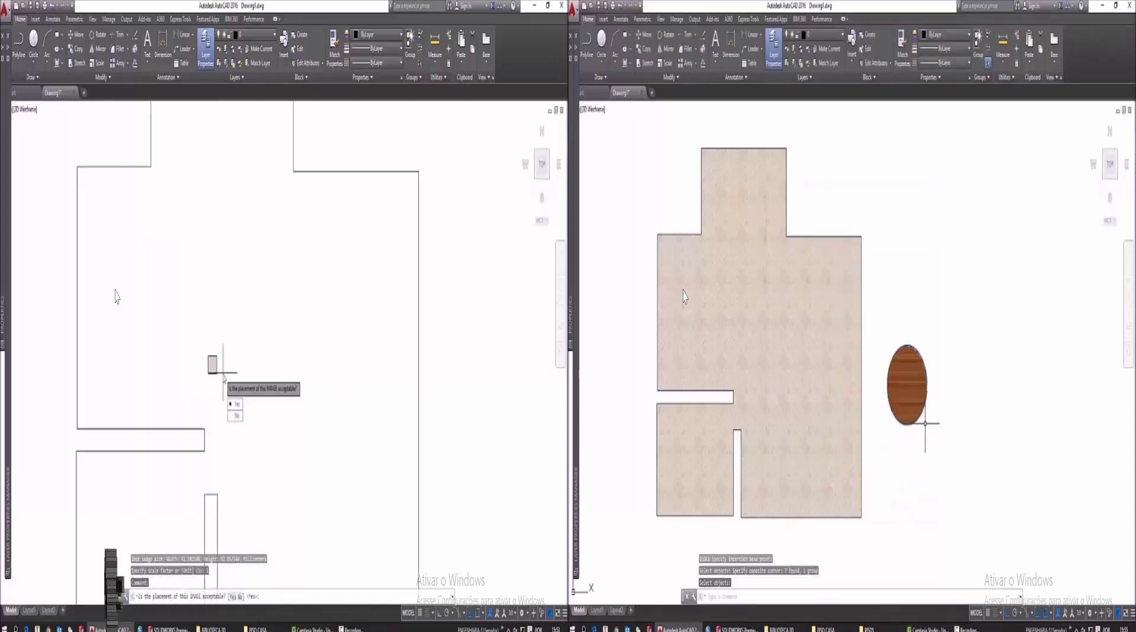
{"action": "left_click", "coordinate": [921, 414]}
{"action": "scroll", "coordinate": [224, 374], "scroll_direction": "down", "scroll_amount": 4}
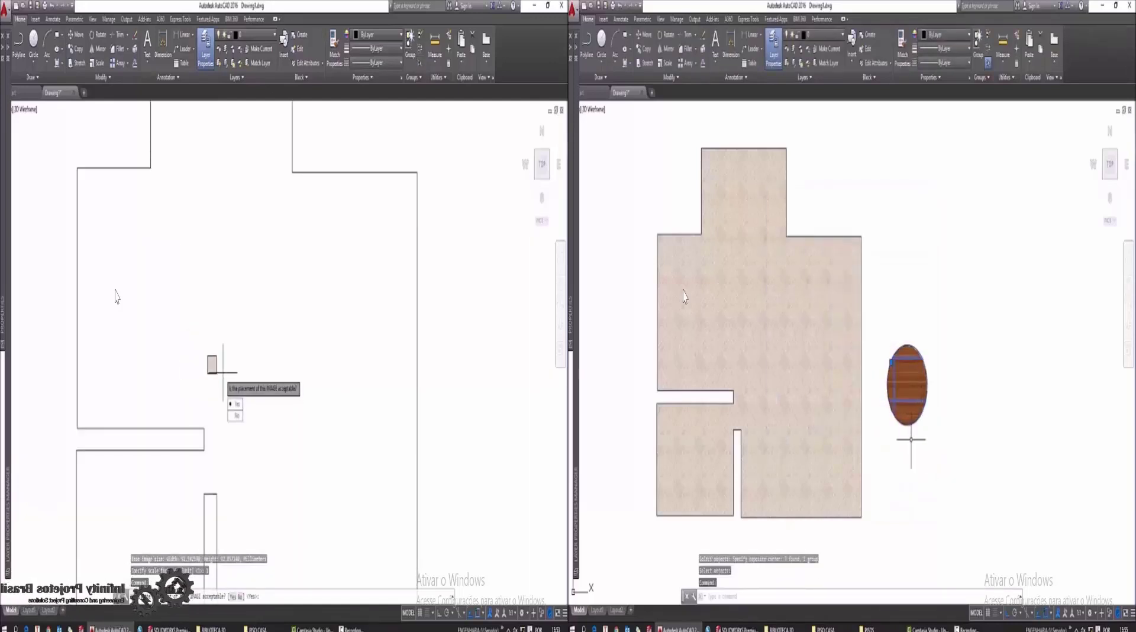
Step: Try to fill the floor outline with the small tile image and to move the wood circle block
{"action": "key", "text": "Return"}
{"action": "key", "text": "Return"}
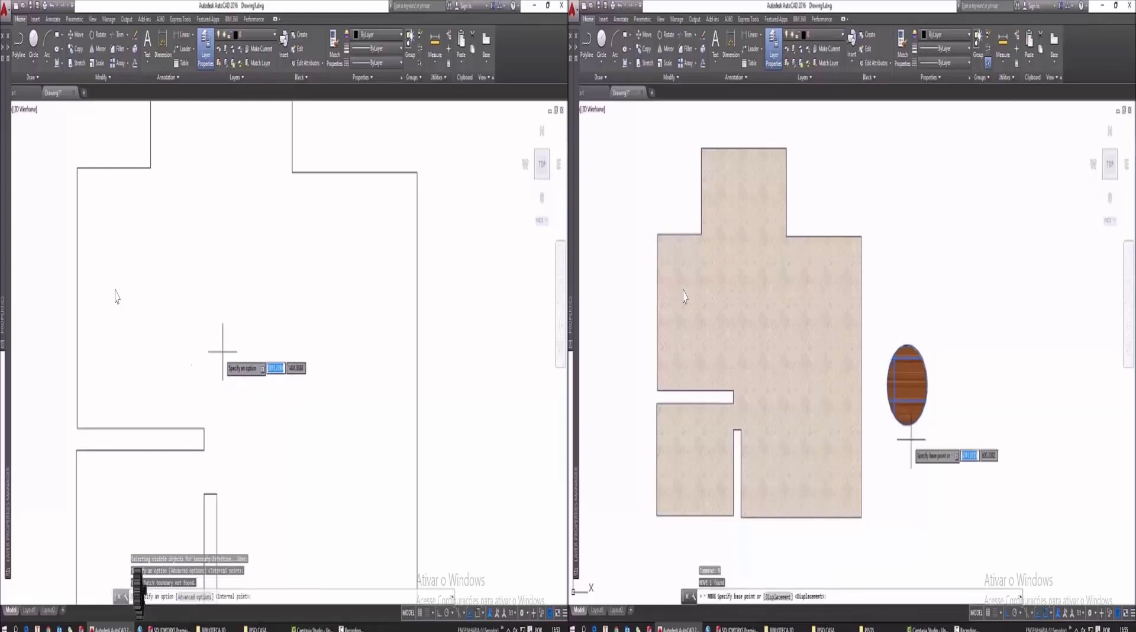
{"action": "left_click", "coordinate": [222, 353]}
{"action": "key", "text": "Return"}
{"action": "left_click", "coordinate": [913, 425]}
{"action": "key", "text": "Return"}
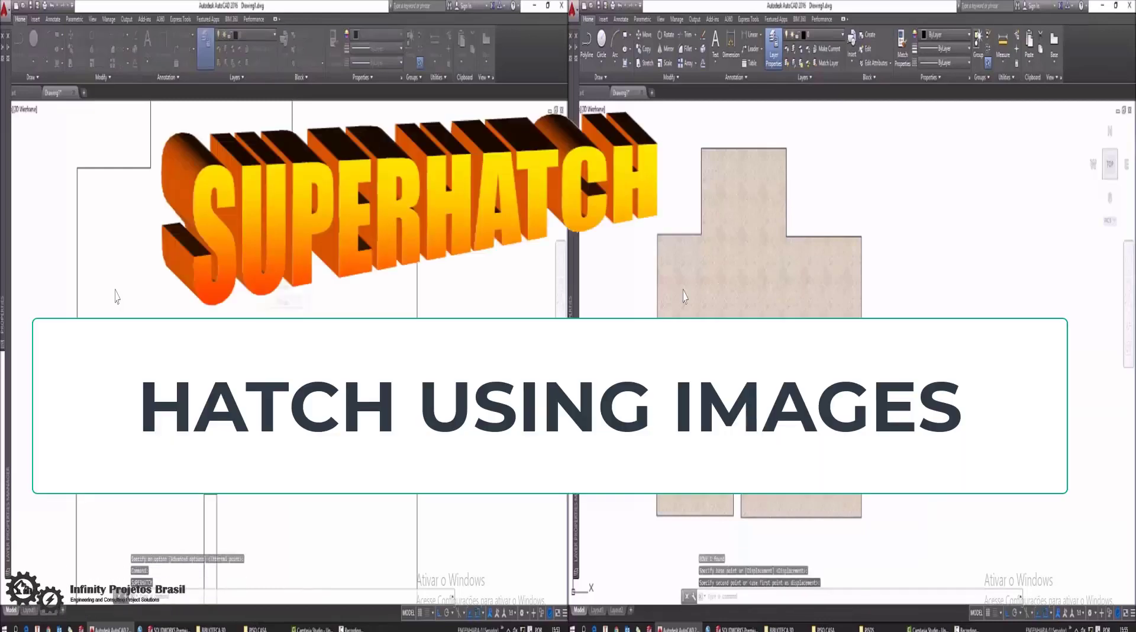
Step: Insert the tile image inside the floor outline at scale 4 and undo the wood circle's move
{"action": "left_click", "coordinate": [289, 284]}
{"action": "key", "text": "Escape"}
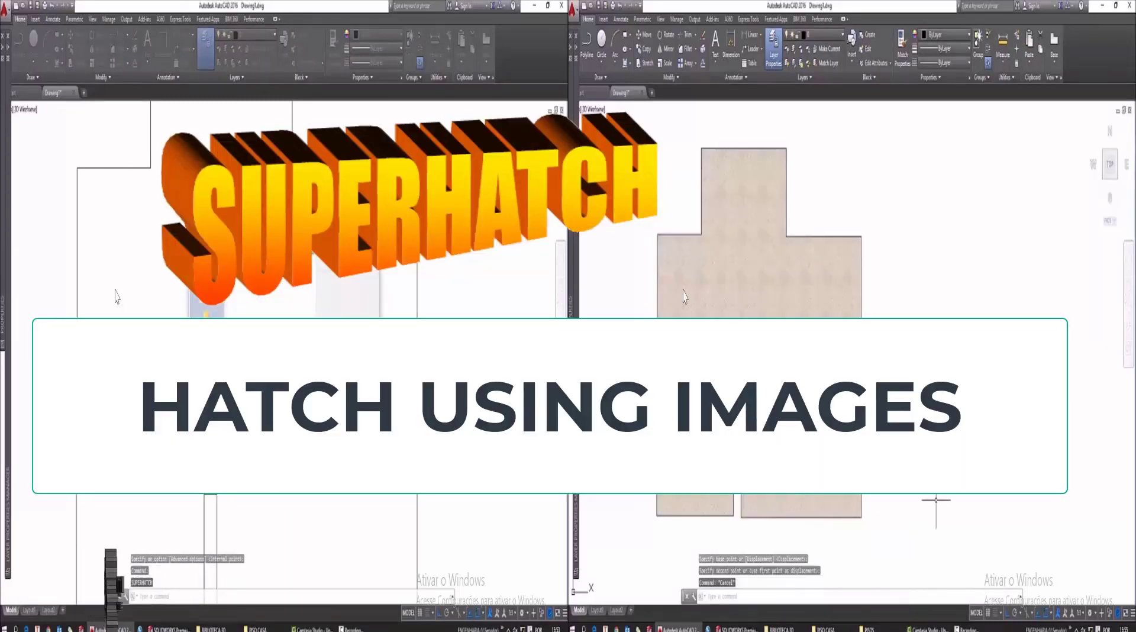
{"action": "key", "text": "Return"}
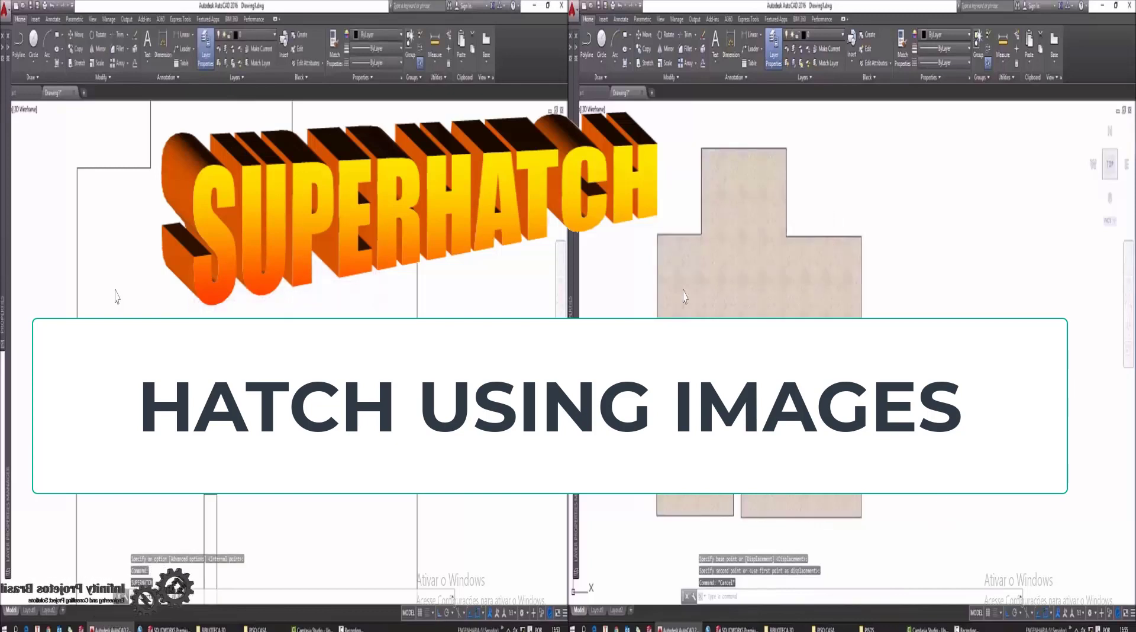
{"action": "left_click", "coordinate": [184, 408]}
{"action": "key", "text": "ctrl+z"}
{"action": "left_click", "coordinate": [924, 479]}
{"action": "type", "text": "4"}
{"action": "key", "text": "Return"}
{"action": "left_click", "coordinate": [948, 405]}
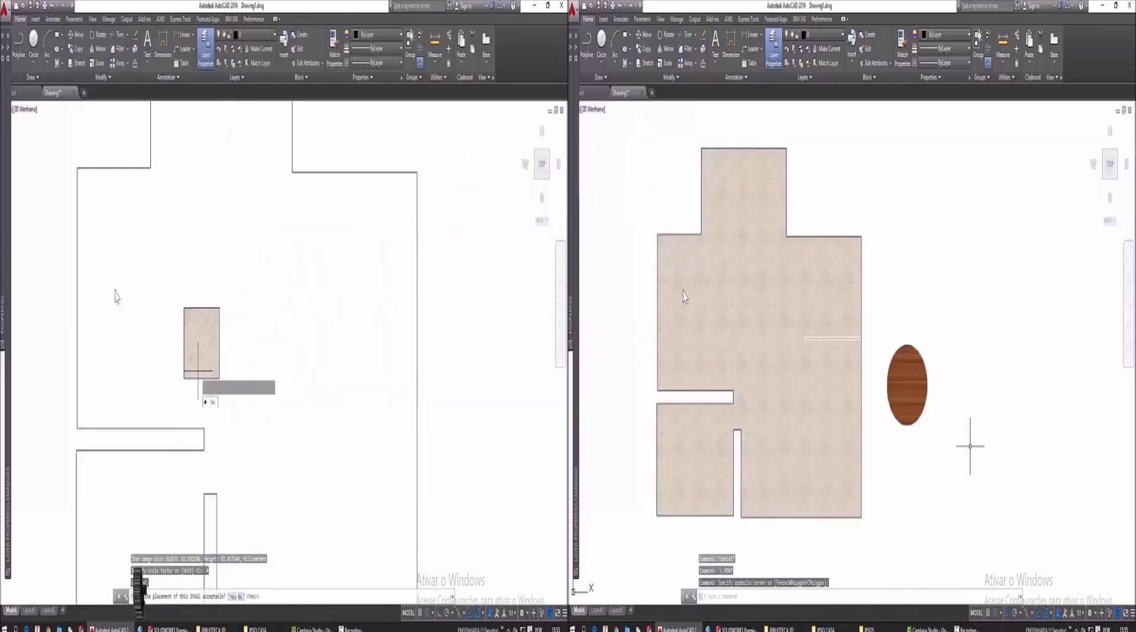
Step: Fill the floor outline with the tile image and start a block named PISO, based at the tiled floor's upper-left inner corner
{"action": "type", "text": "b"}
{"action": "key", "text": "Return"}
{"action": "key", "text": "Return"}
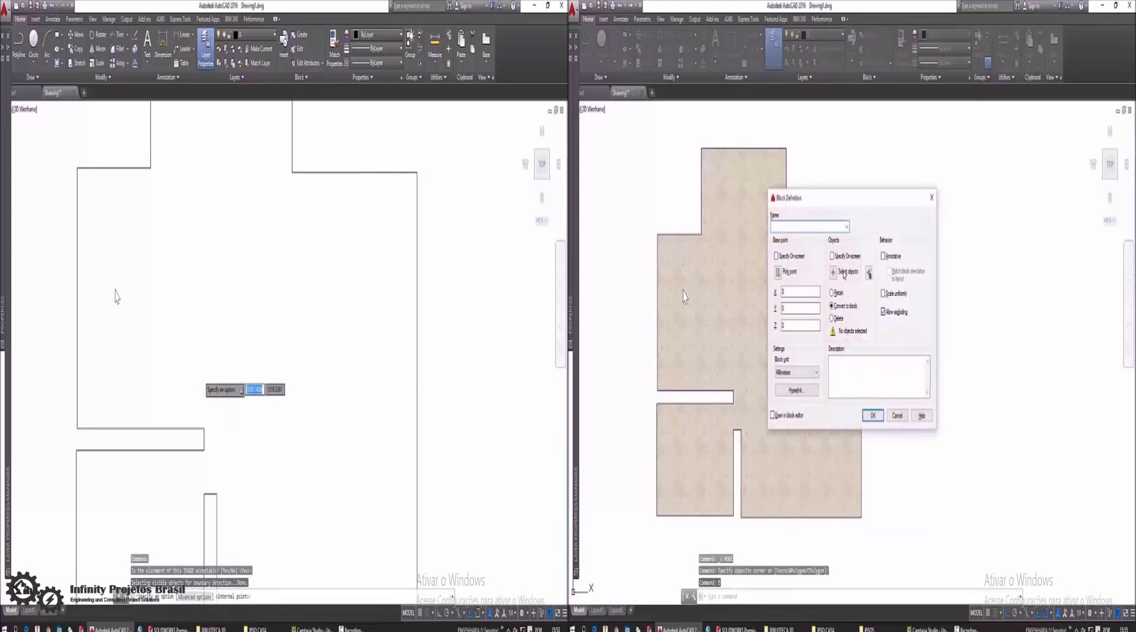
{"action": "left_click", "coordinate": [201, 364]}
{"action": "type", "text": "Pi"}
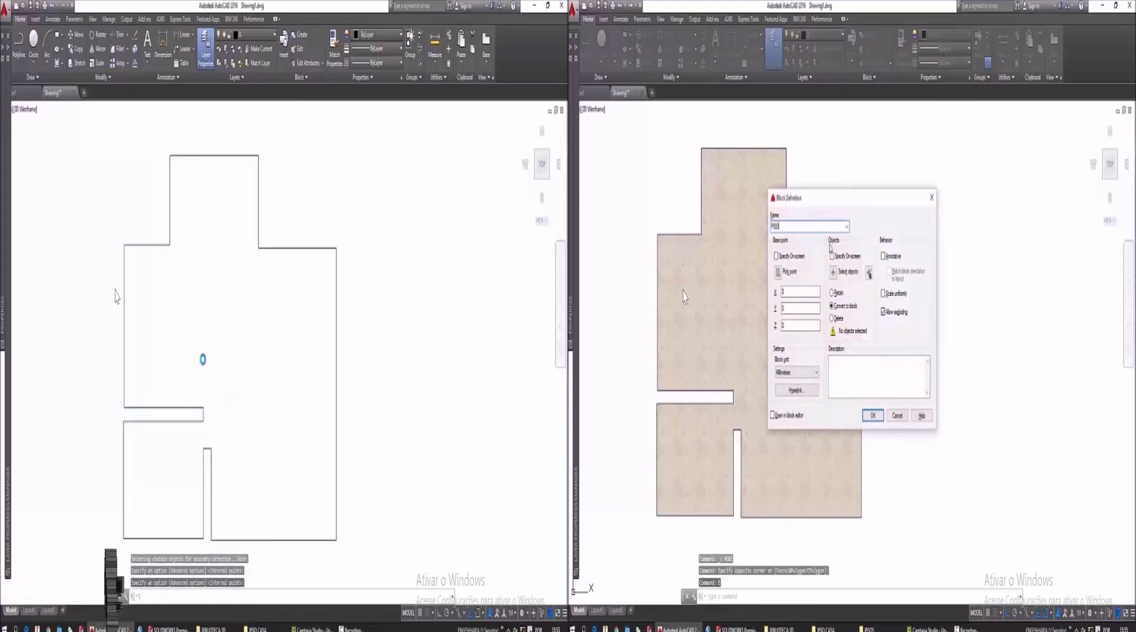
{"action": "left_click", "coordinate": [778, 272]}
{"action": "left_click", "coordinate": [721, 234]}
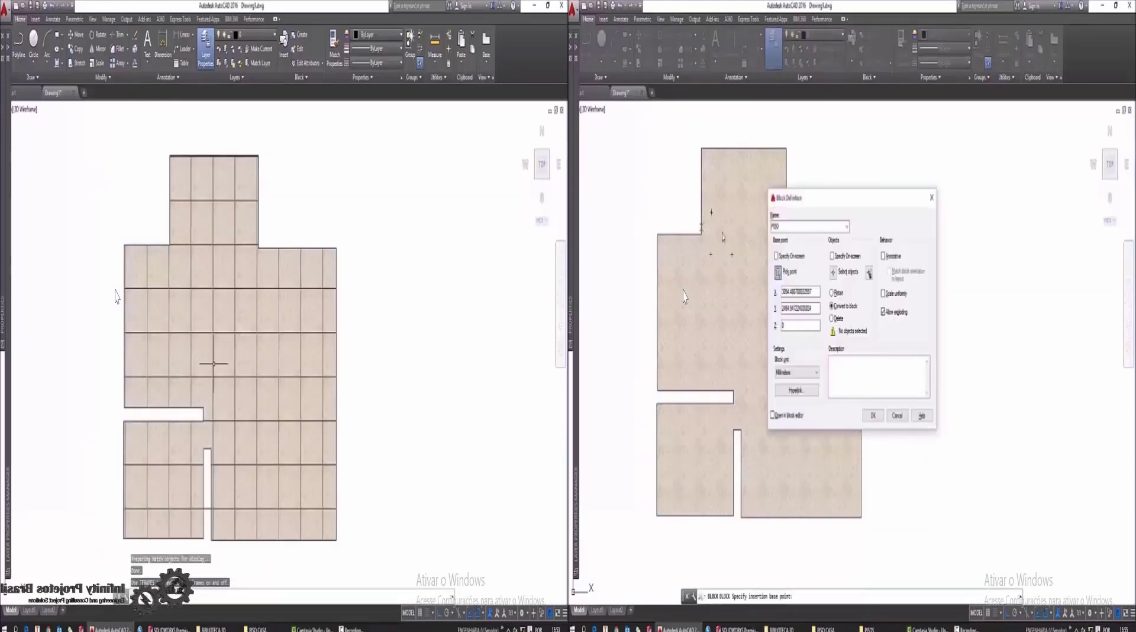
Step: Select the whole tiled floor as the block's objects and complete the PISO block definition
{"action": "left_click", "coordinate": [833, 272]}
{"action": "scroll", "coordinate": [332, 367], "scroll_direction": "up", "scroll_amount": 5}
{"action": "left_click", "coordinate": [874, 544]}
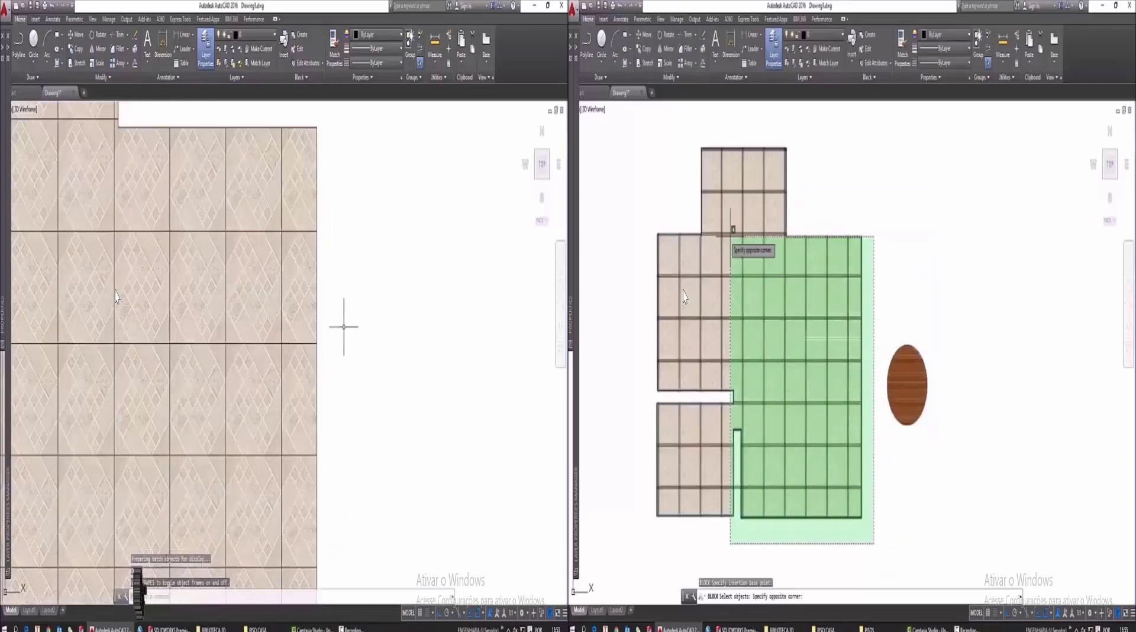
{"action": "left_click", "coordinate": [626, 141]}
{"action": "key", "text": "Return"}
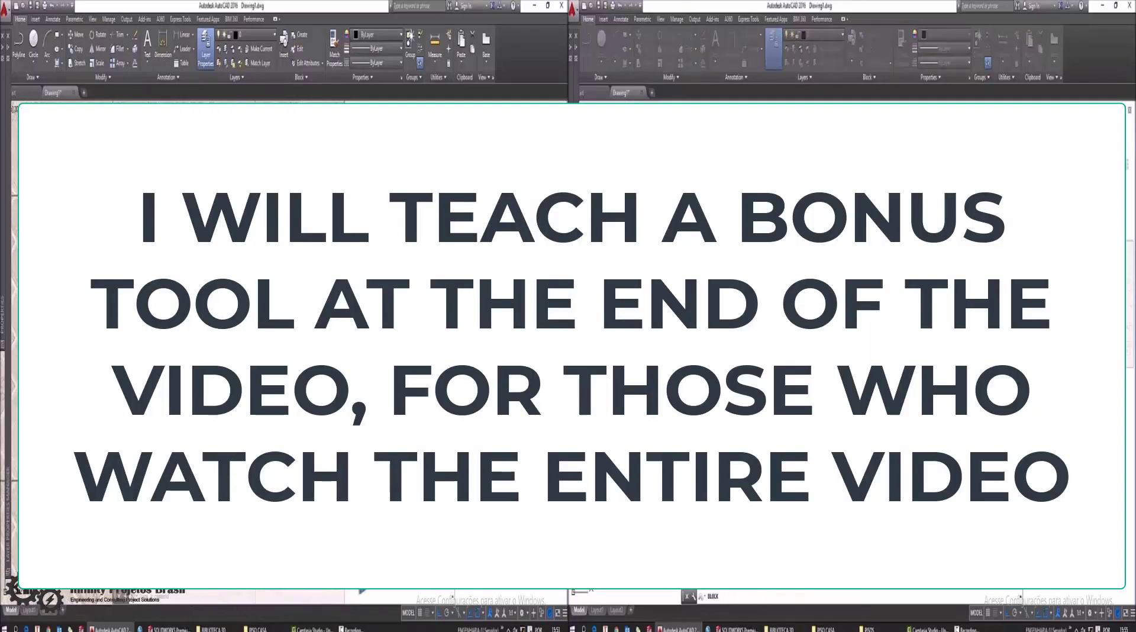
{"action": "scroll", "coordinate": [254, 198], "scroll_direction": "up", "scroll_amount": 5}
{"action": "key", "text": "Return"}
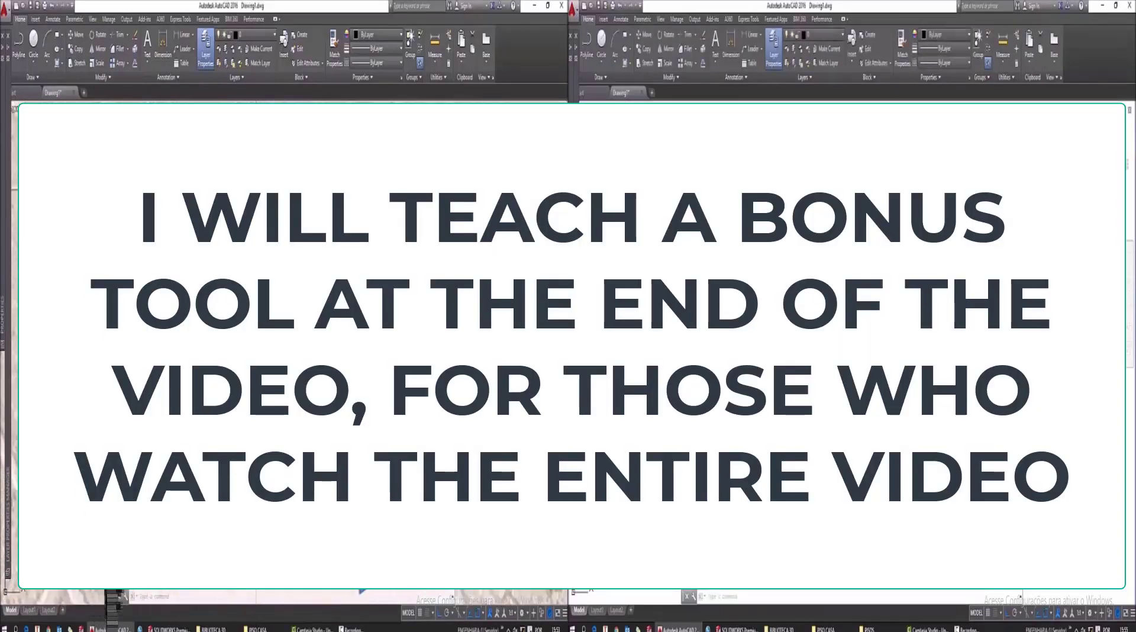
Step: Move the wood circle block onto the tiled floor
{"action": "scroll", "coordinate": [254, 199], "scroll_direction": "down", "scroll_amount": 5}
{"action": "type", "text": "m"}
{"action": "key", "text": "Return"}
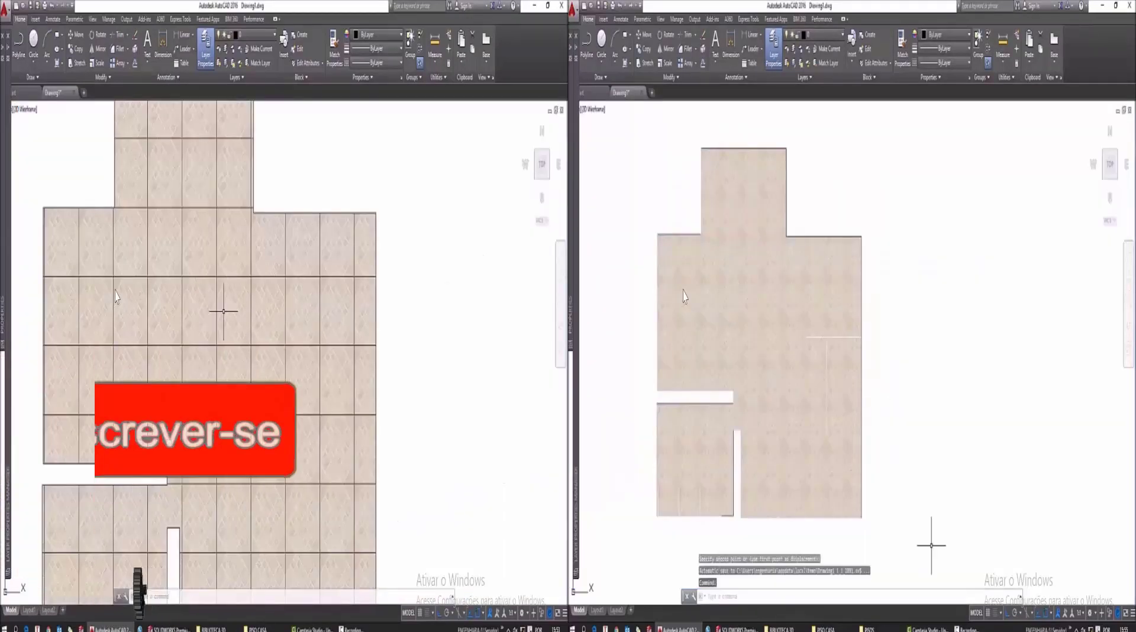
{"action": "middle_click_drag", "start_coordinate": [263, 335], "coordinate": [262, 267]}
{"action": "key", "text": "Escape"}
Step: Send the tiled floor block to the back of the draw order and run IMAGEFRAME in the other drawing
{"action": "left_click", "coordinate": [865, 230]}
{"action": "middle_click_drag", "start_coordinate": [343, 331], "coordinate": [347, 373]}
{"action": "left_click", "coordinate": [861, 238]}
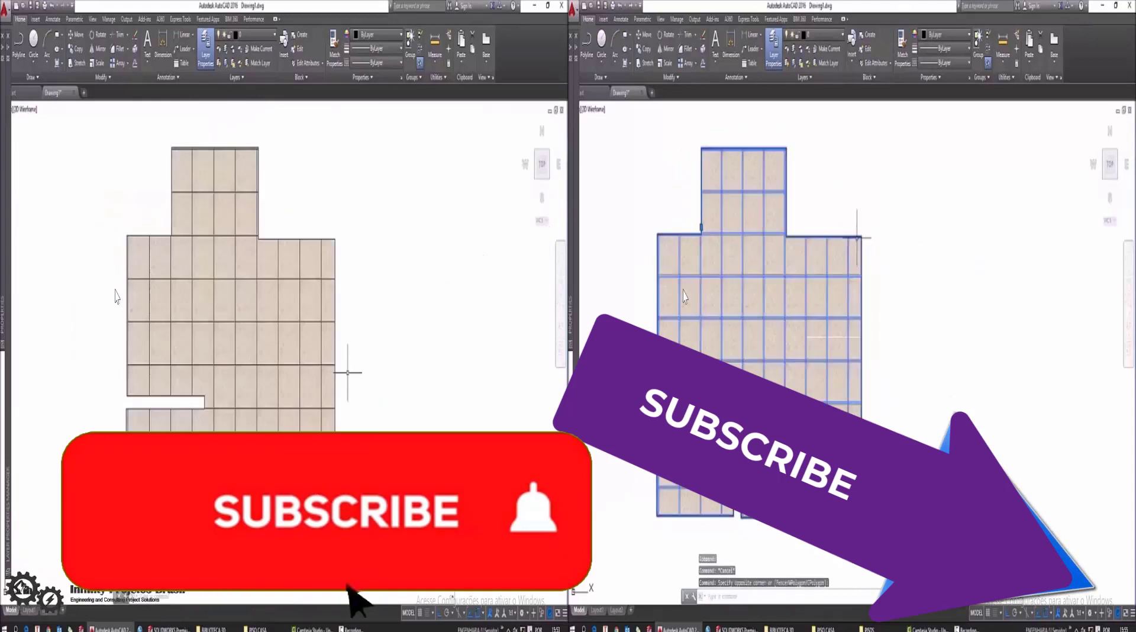
{"action": "left_click", "coordinate": [680, 83]}
{"action": "left_click", "coordinate": [697, 106]}
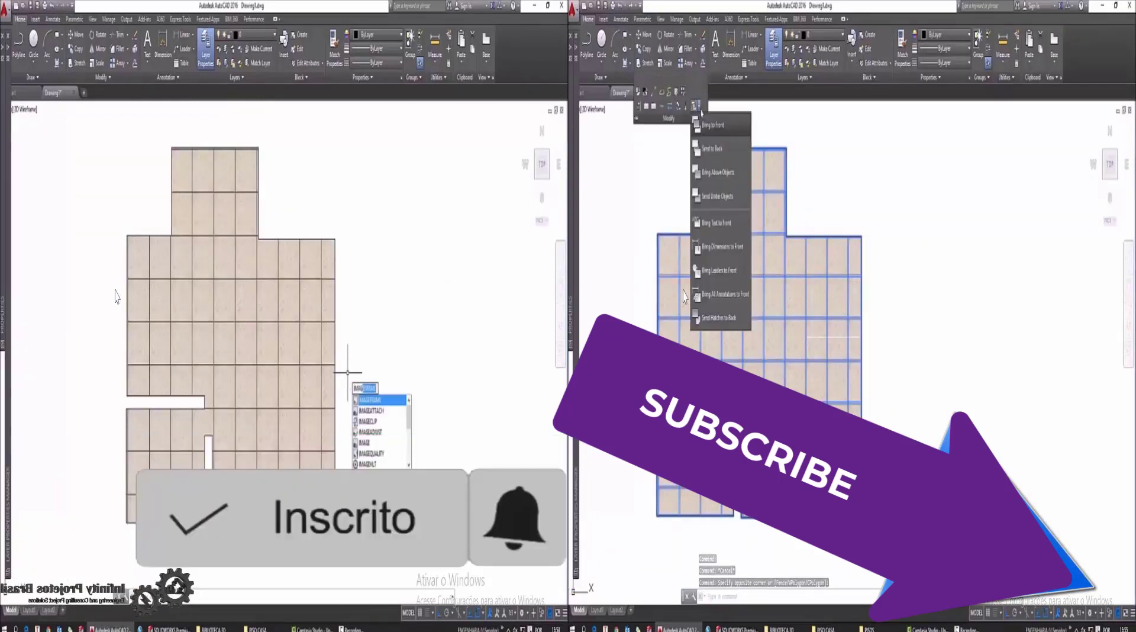
{"action": "key", "text": "Return"}
{"action": "left_click", "coordinate": [714, 148]}
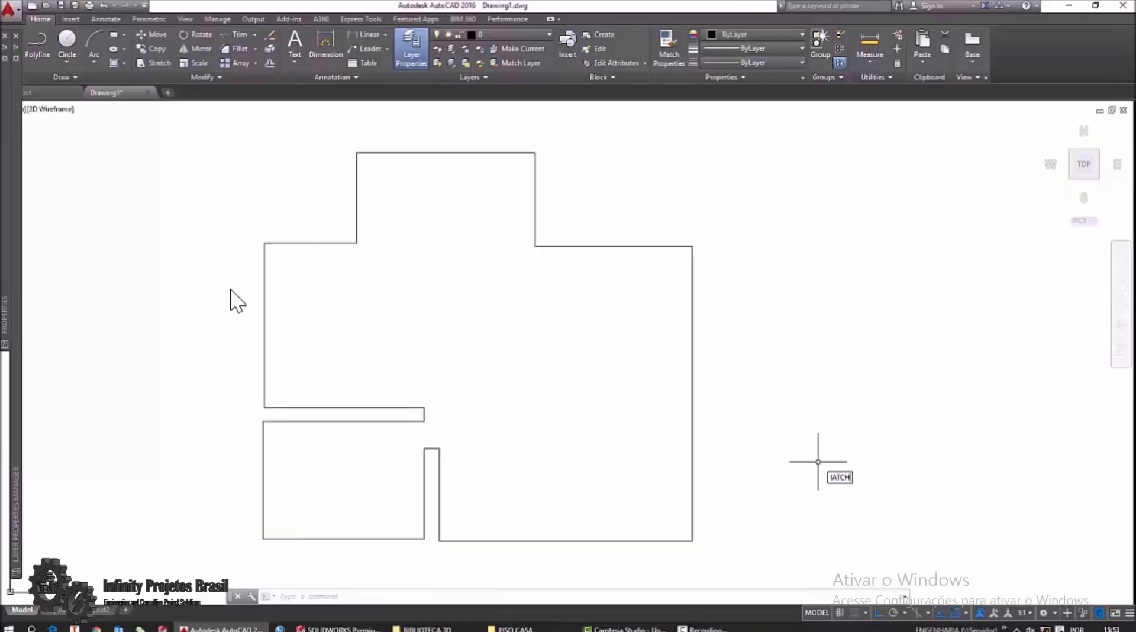
Step: Start SUPERHATCH with an image pattern and choose the 11835-piso-ceramico-duragres-canyon-delta-g file from the PISO CASA folder on the desktop
{"action": "type", "text": "SUPERHATCH"}
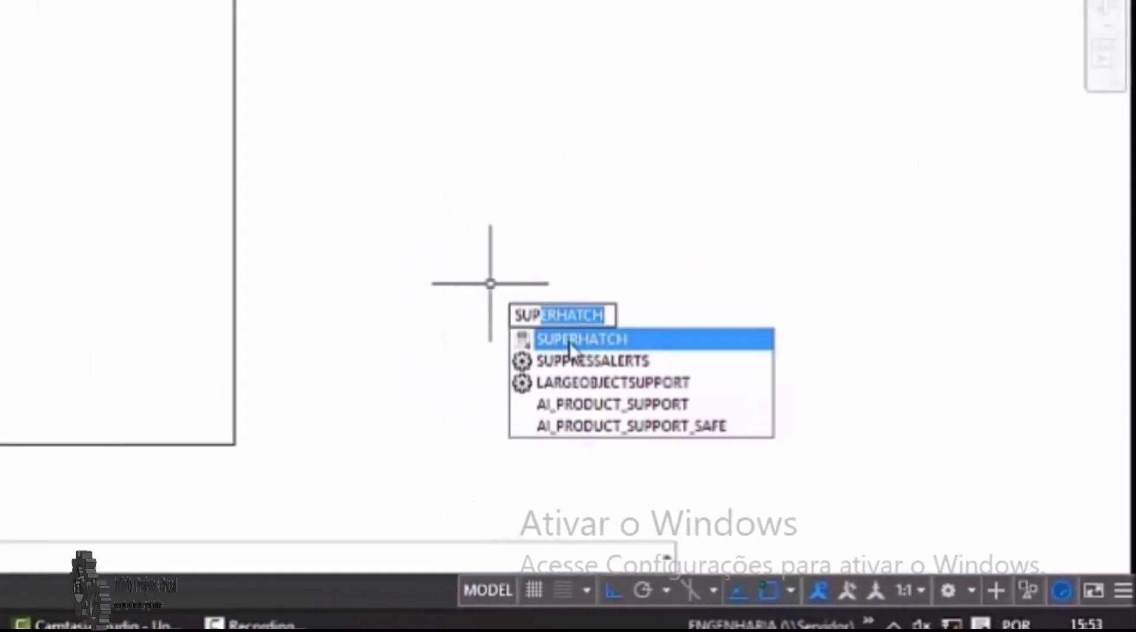
{"action": "left_click", "coordinate": [569, 343]}
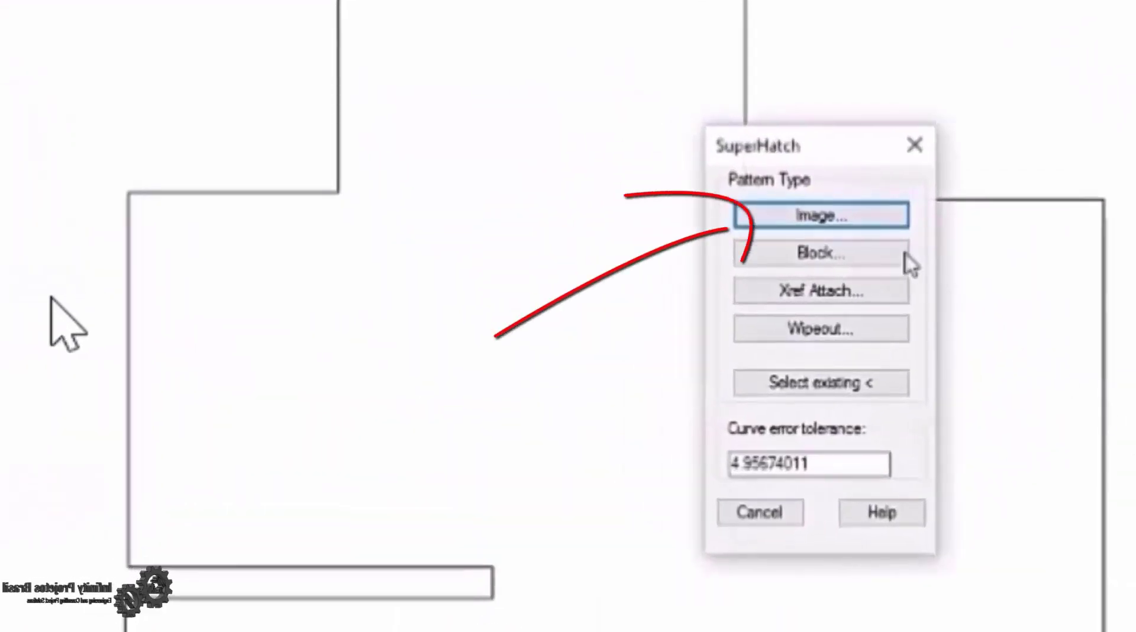
{"action": "left_click", "coordinate": [787, 225]}
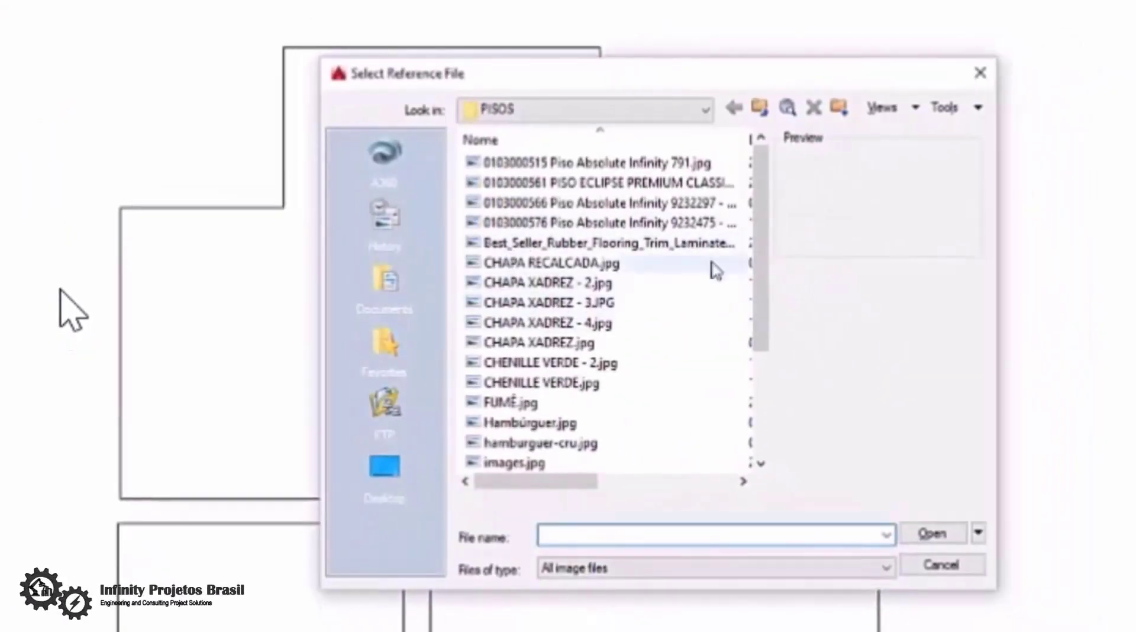
{"action": "left_click", "coordinate": [385, 468]}
{"action": "double_click", "coordinate": [541, 264]}
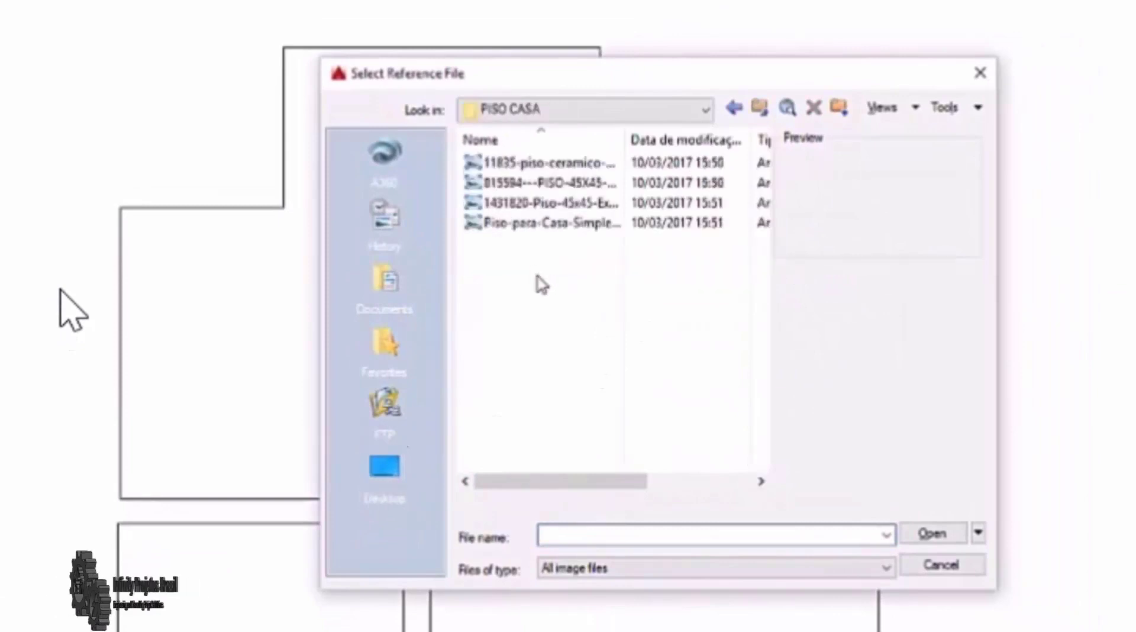
{"action": "double_click", "coordinate": [550, 162]}
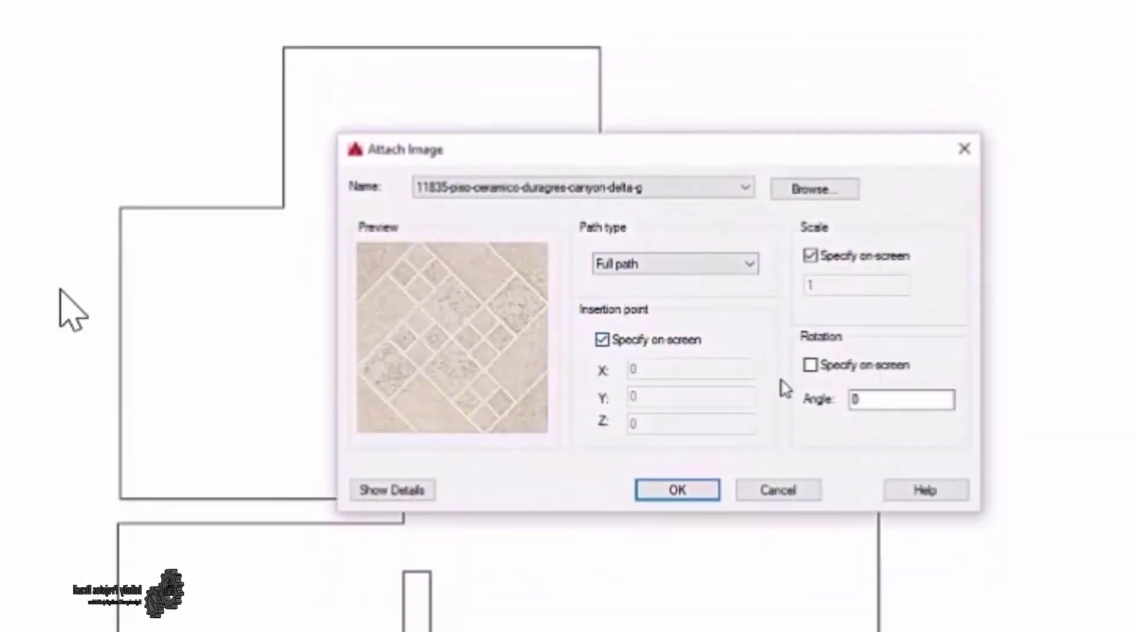
Step: Try to attach the tile image inside the floor plan at the default scale and hatch from an internal point
{"action": "left_click", "coordinate": [677, 490]}
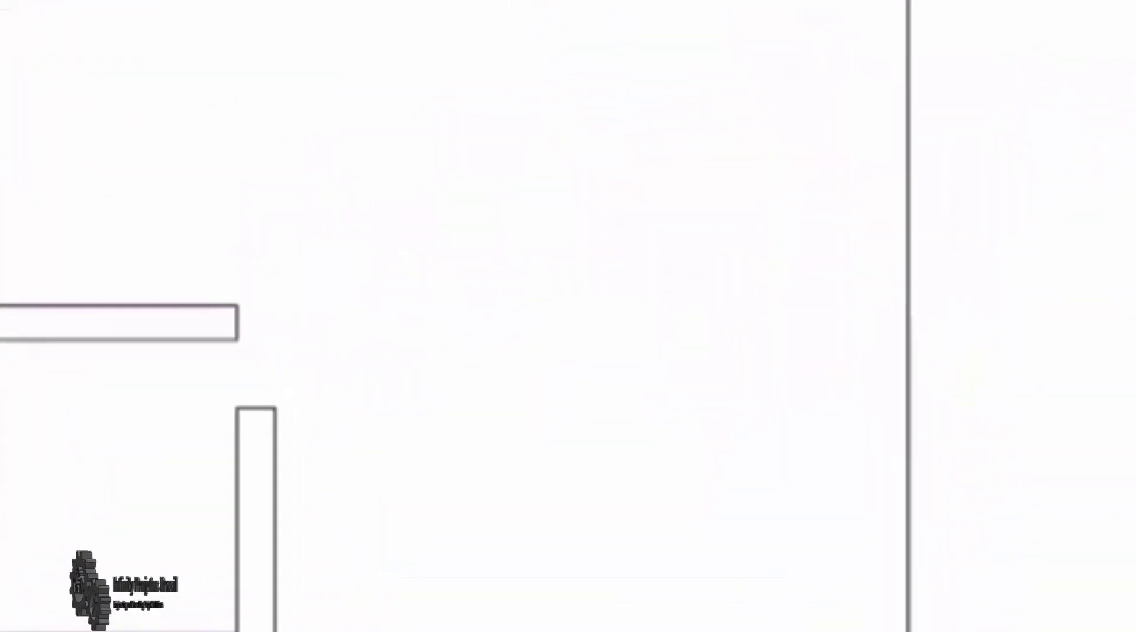
{"action": "left_click", "coordinate": [246, 219]}
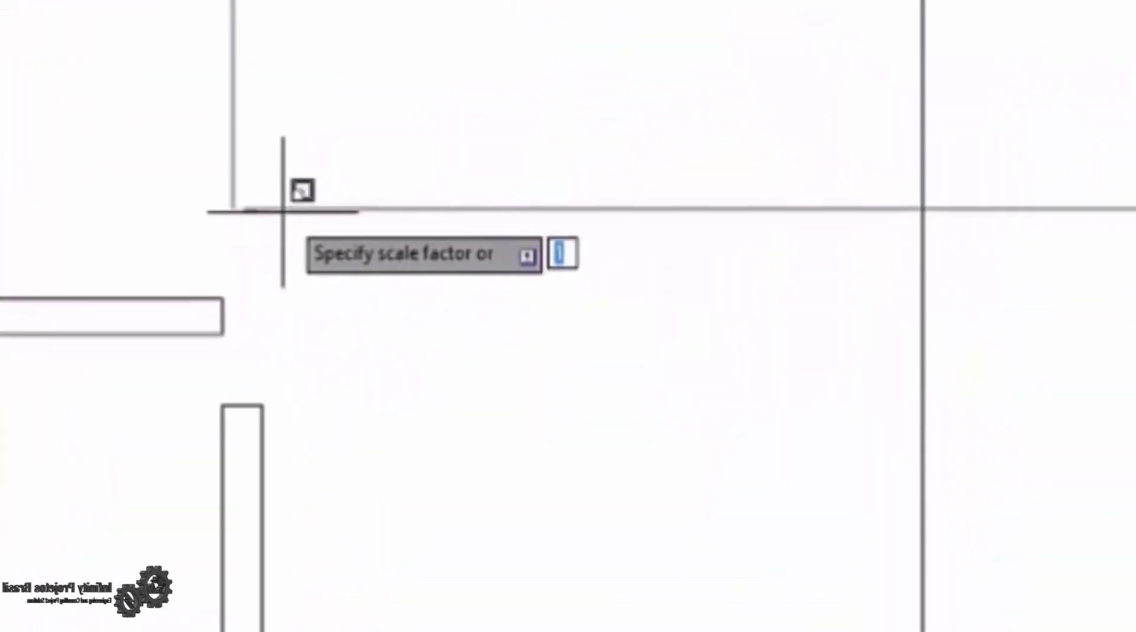
{"action": "left_click", "coordinate": [283, 211]}
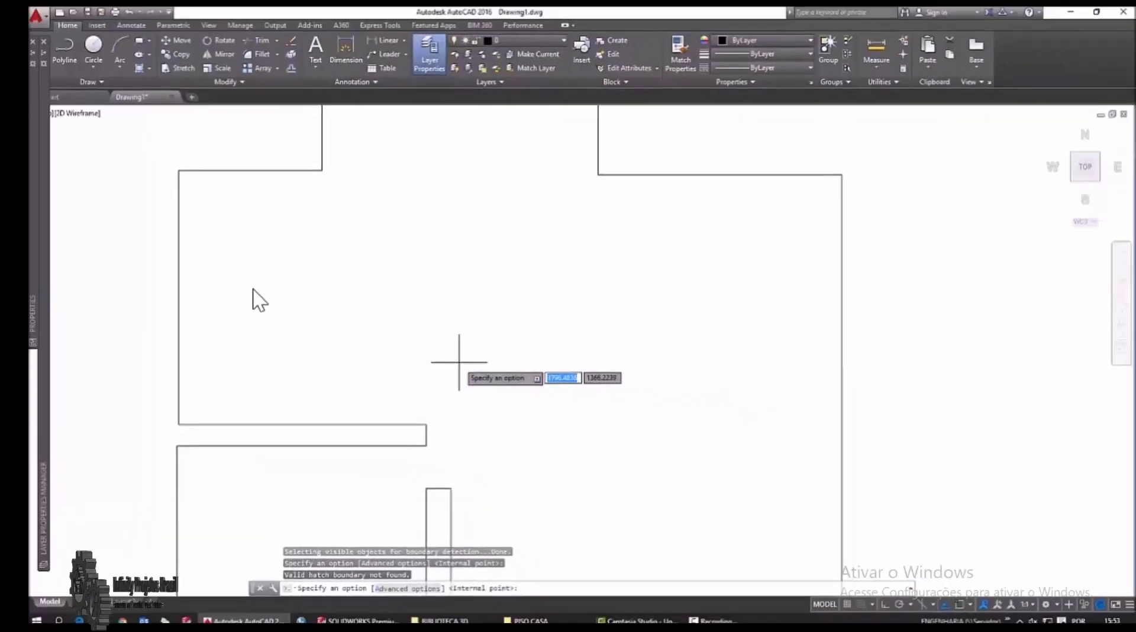
{"action": "left_click", "coordinate": [531, 366]}
Step: Restart SUPERHATCH with the 11835-piso-ceramico-duragres-canyon-delta-g.bmp image, place it inside the floor plan at scale 4 and accept the placement
{"action": "key", "text": "Return"}
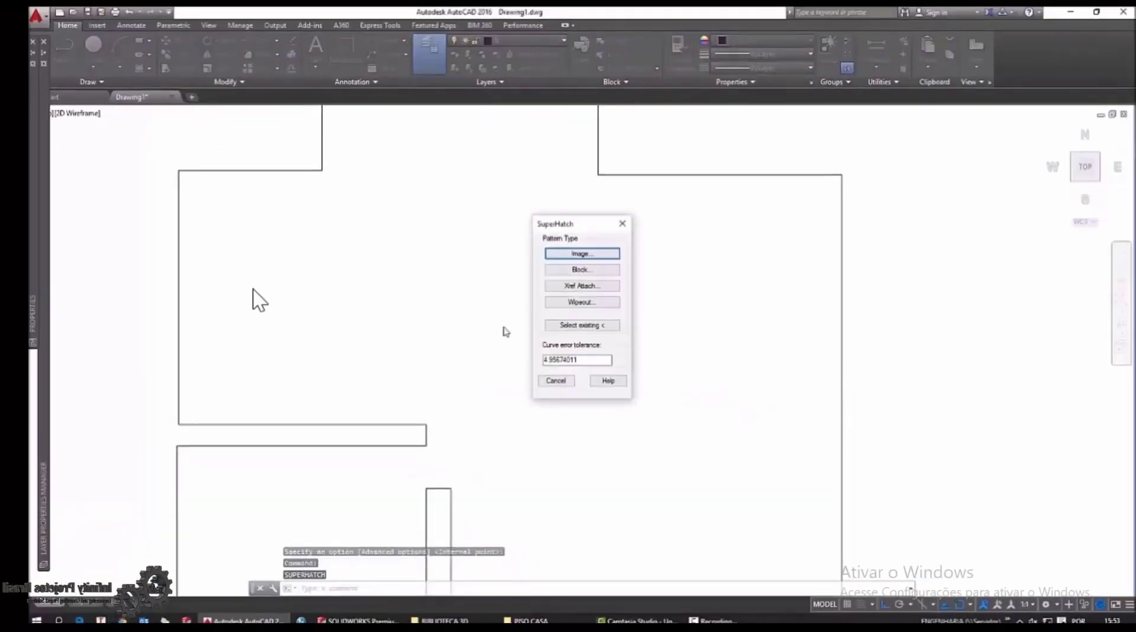
{"action": "left_click", "coordinate": [582, 254]}
{"action": "double_click", "coordinate": [568, 220]}
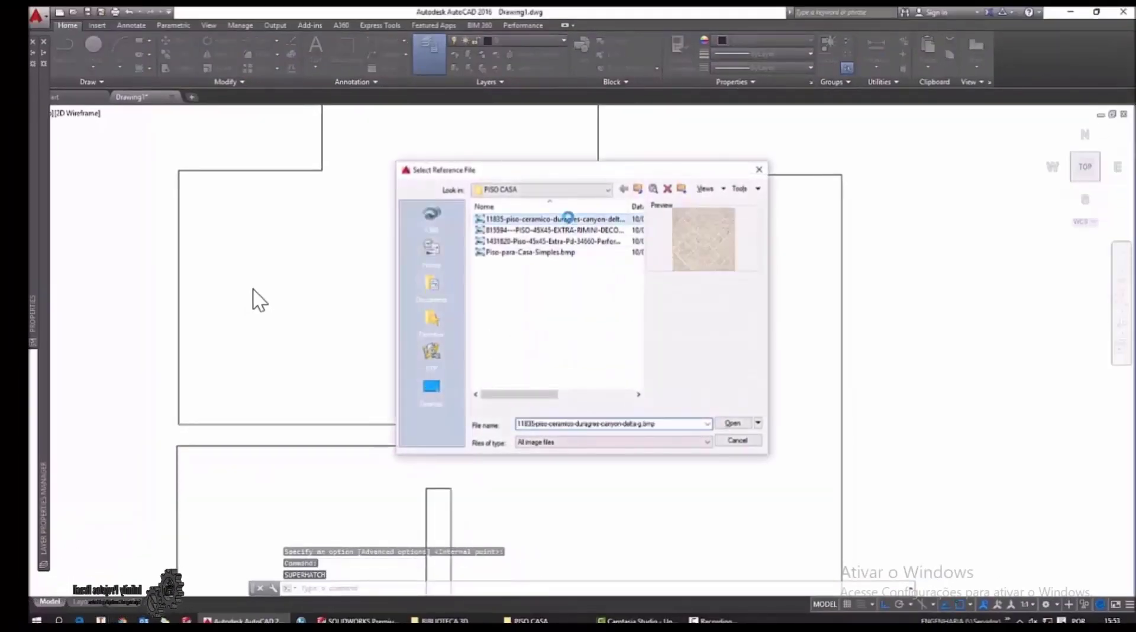
{"action": "left_click", "coordinate": [593, 399]}
{"action": "left_click", "coordinate": [387, 375]}
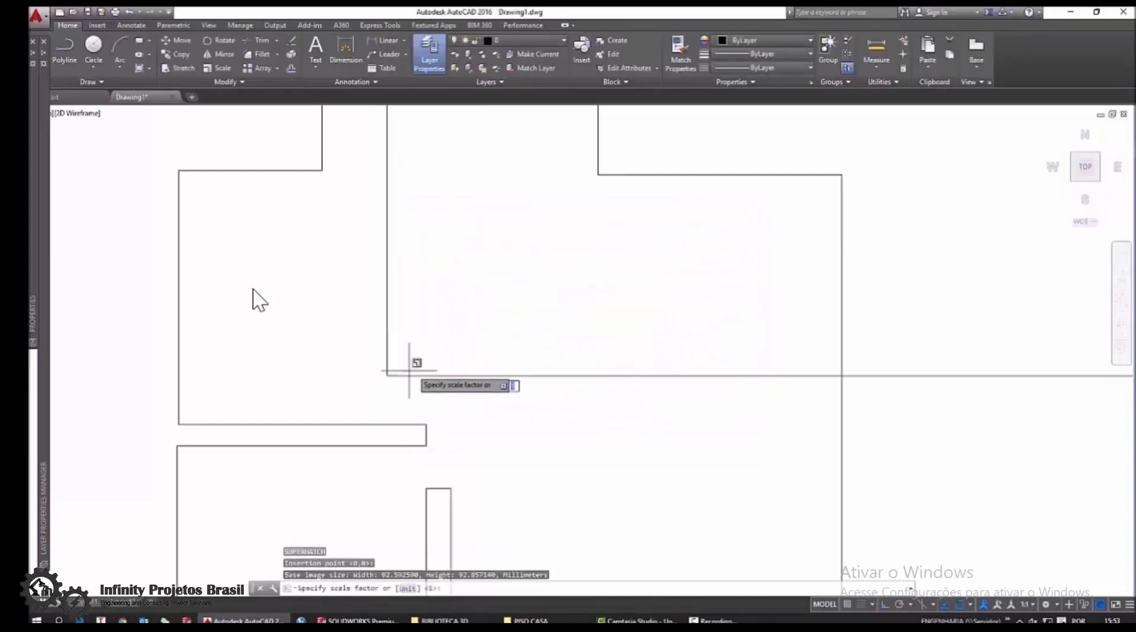
{"action": "key", "text": "Return"}
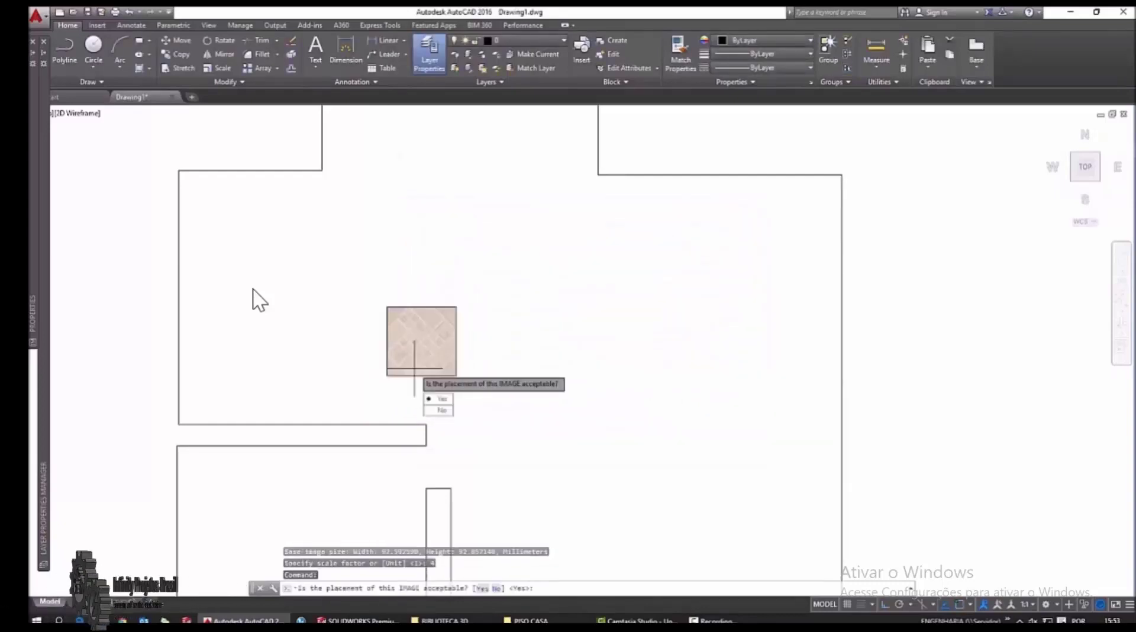
{"action": "key", "text": "Return"}
Step: Fill the floor plan with the tile image by specifying an internal point in the main room
{"action": "scroll", "coordinate": [420, 364], "scroll_direction": "down", "scroll_amount": 2}
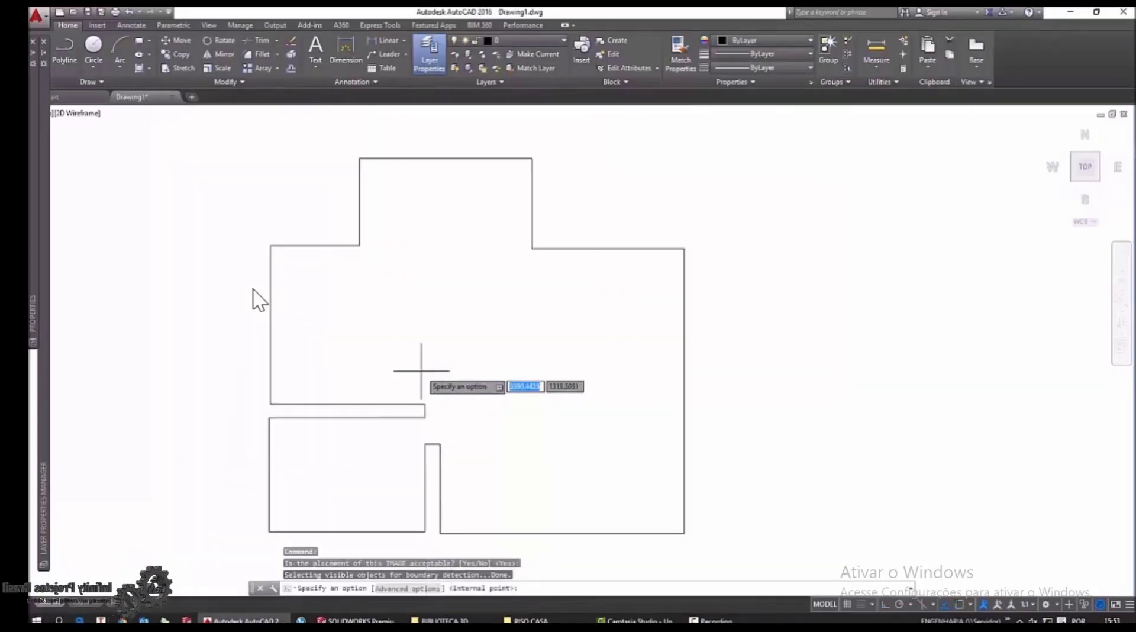
{"action": "left_click", "coordinate": [421, 362]}
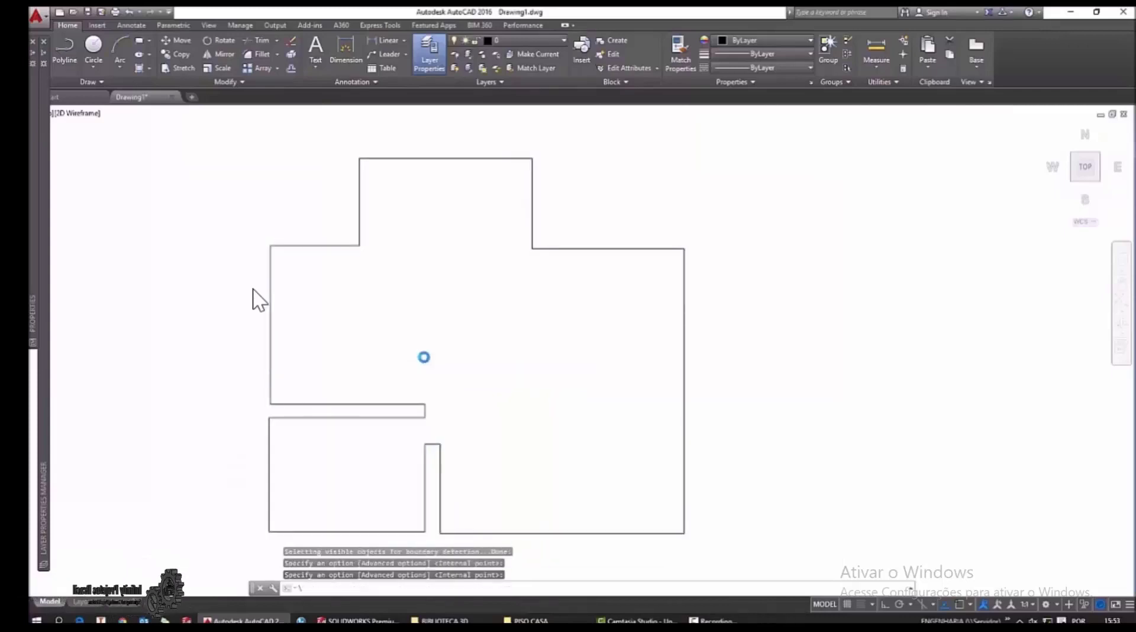
{"action": "key", "text": "Return"}
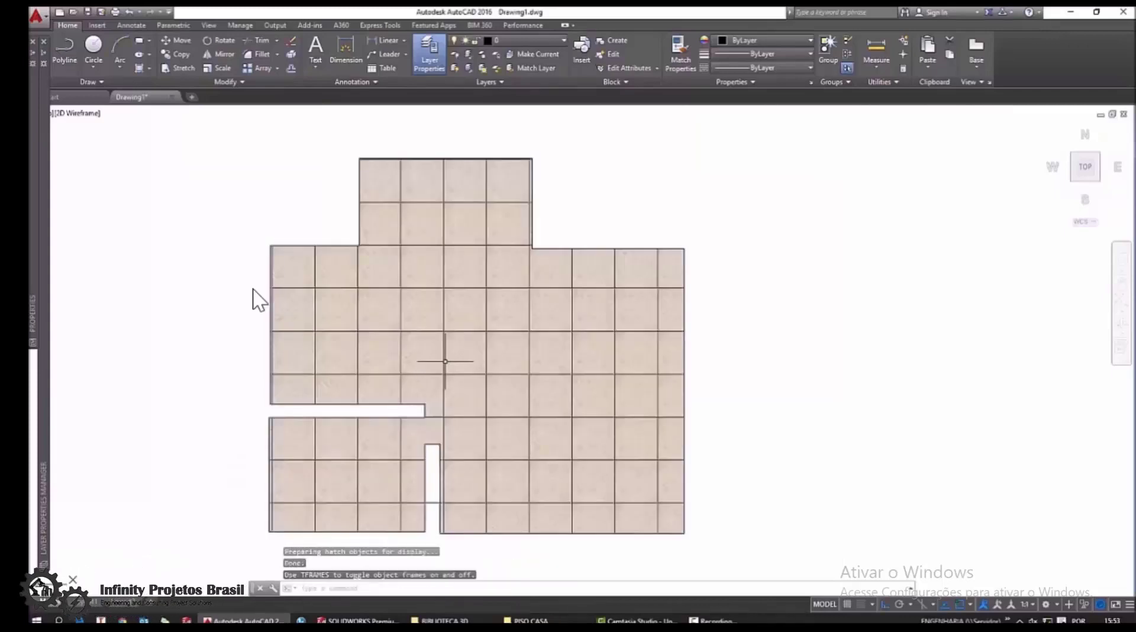
Step: Inspect the frame lines around the tile images in the hatched floor
{"action": "scroll", "coordinate": [705, 338], "scroll_direction": "up", "scroll_amount": 2}
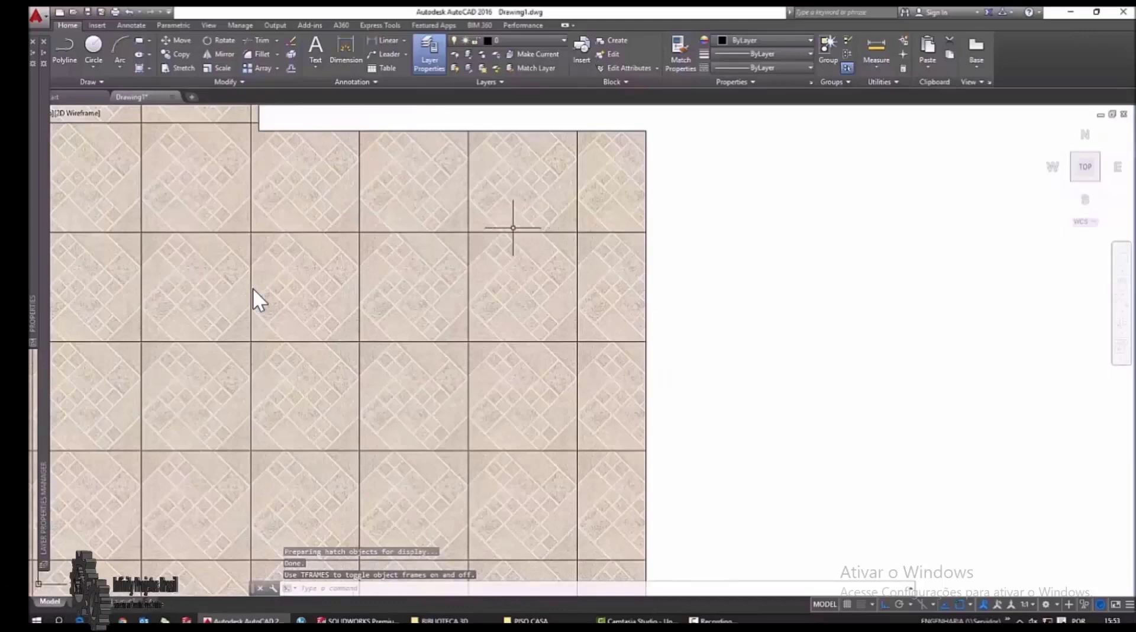
{"action": "scroll", "coordinate": [515, 228], "scroll_direction": "up", "scroll_amount": 1}
{"action": "scroll", "coordinate": [764, 299], "scroll_direction": "up", "scroll_amount": 1}
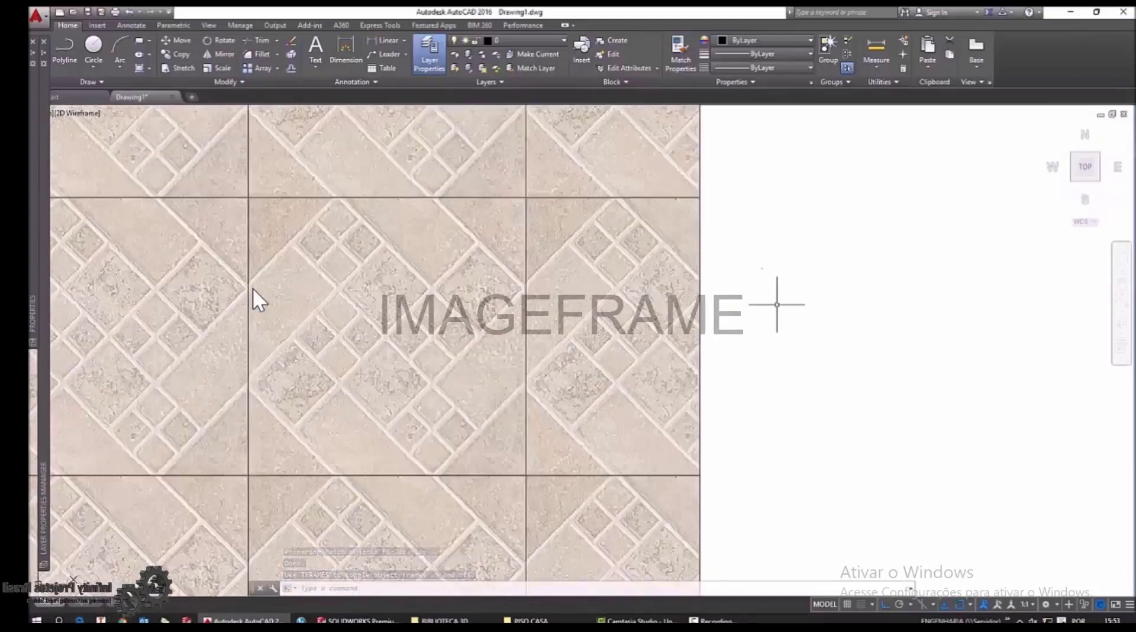
{"action": "scroll", "coordinate": [533, 203], "scroll_direction": "up", "scroll_amount": 1}
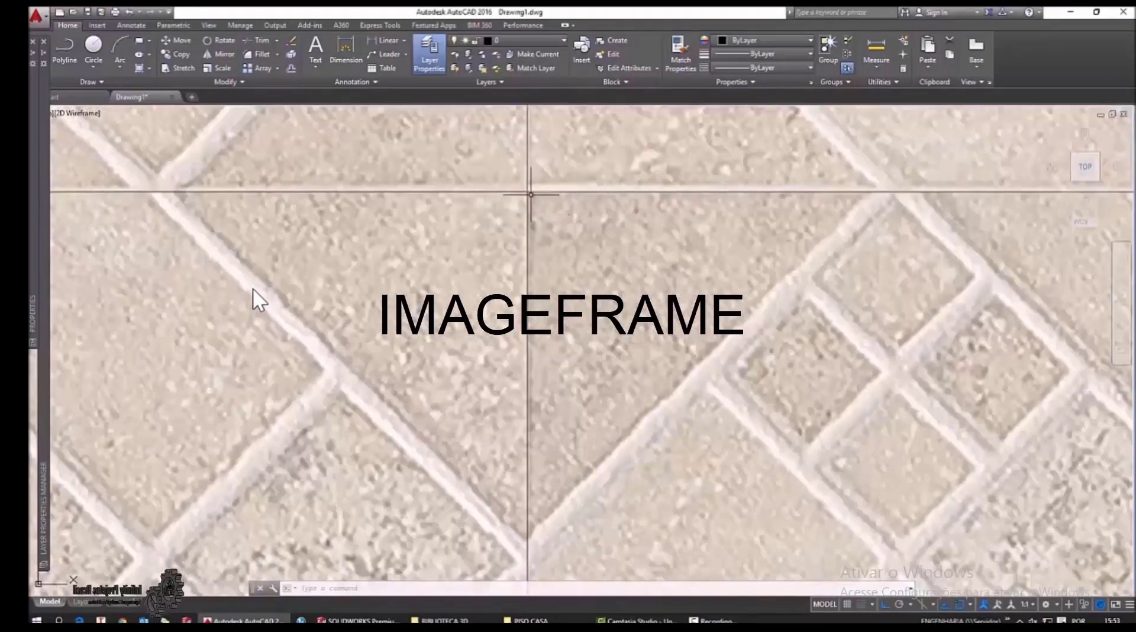
Step: Set the IMAGEFRAME system variable to 1
{"action": "scroll", "coordinate": [578, 274], "scroll_direction": "down", "scroll_amount": 2}
{"action": "scroll", "coordinate": [599, 302], "scroll_direction": "down", "scroll_amount": 4}
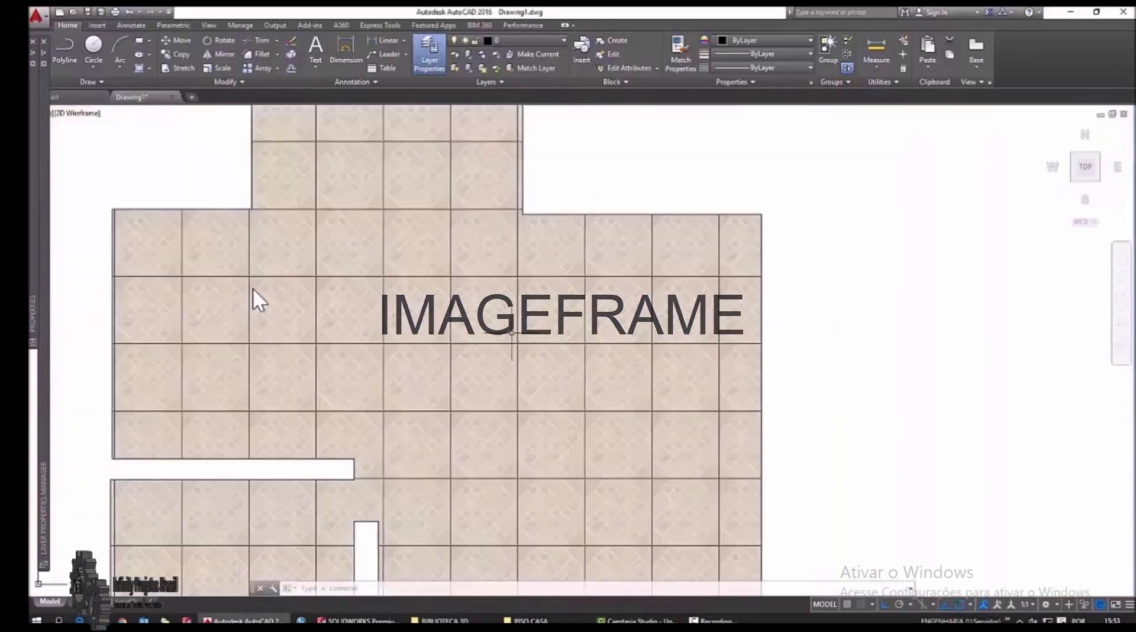
{"action": "scroll", "coordinate": [527, 176], "scroll_direction": "down", "scroll_amount": 2}
{"action": "middle_click_drag", "start_coordinate": [699, 331], "coordinate": [707, 370]}
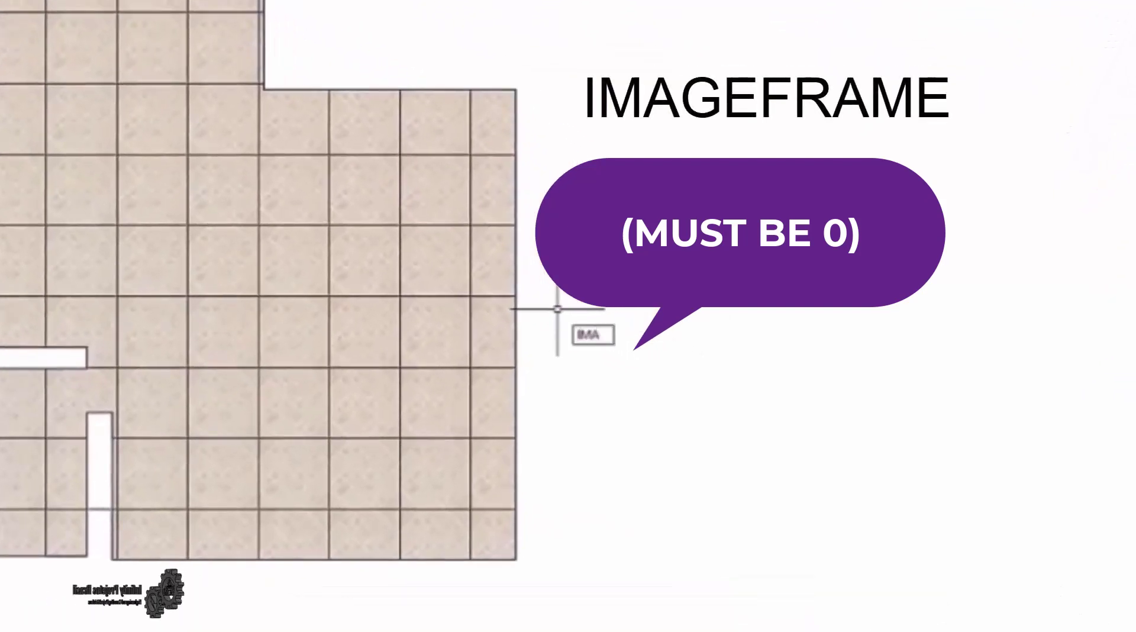
{"action": "key", "text": "BackSpace"}
{"action": "key", "text": "BackSpace"}
{"action": "key", "text": "BackSpace"}
{"action": "key", "text": "BackSpace"}
{"action": "key", "text": "BackSpace"}
{"action": "key", "text": "BackSpace"}
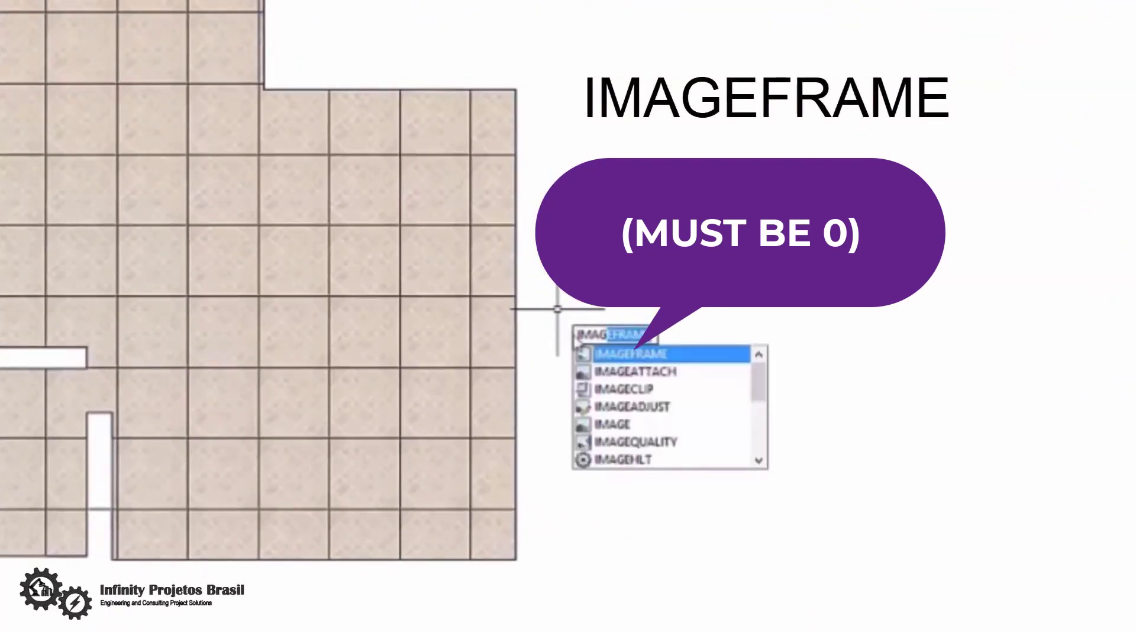
{"action": "key", "text": "Return"}
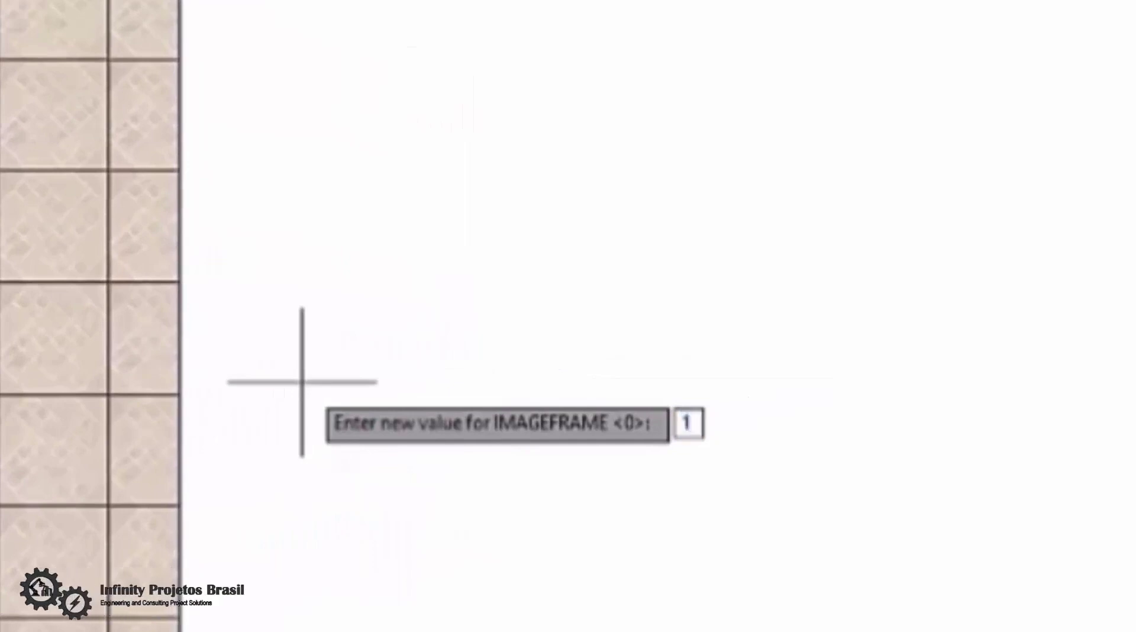
{"action": "key", "text": "Return"}
Step: Set IMAGEFRAME to 0 to hide the frames around the tile images, and check the hatched floor
{"action": "type", "text": "IMAGEFRAME"}
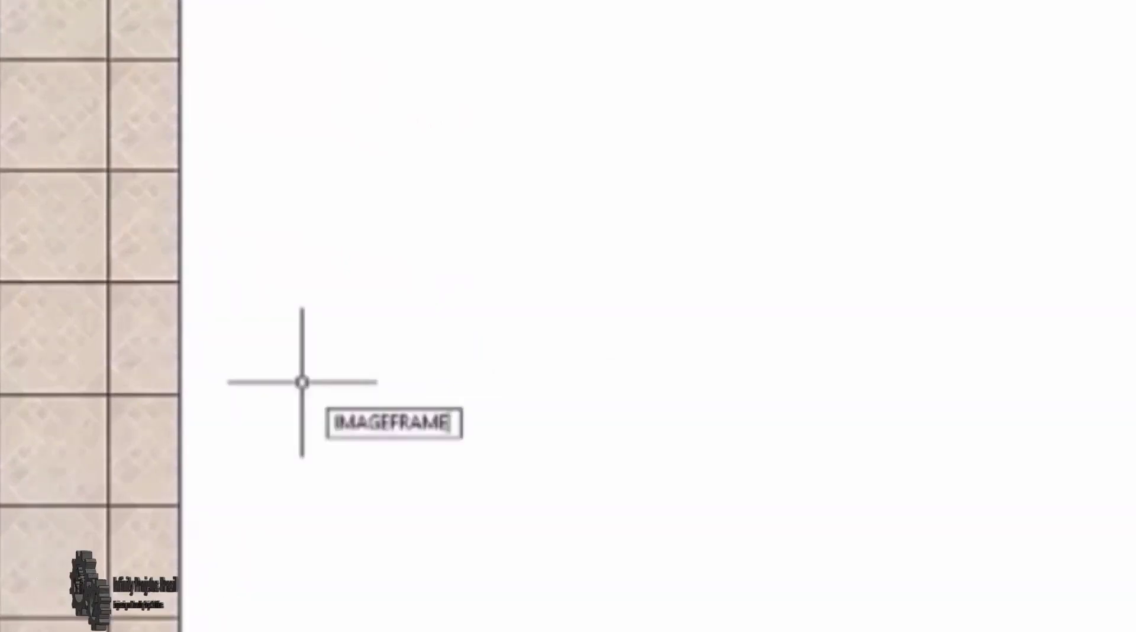
{"action": "key", "text": "Return"}
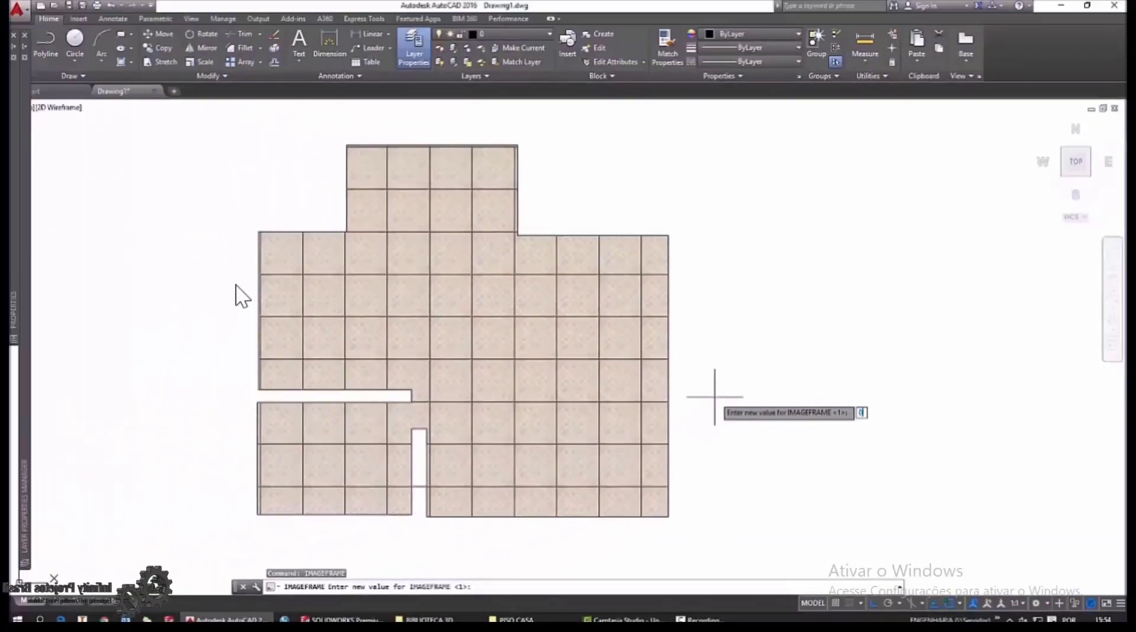
{"action": "key", "text": "Return"}
{"action": "scroll", "coordinate": [689, 331], "scroll_direction": "up", "scroll_amount": 3}
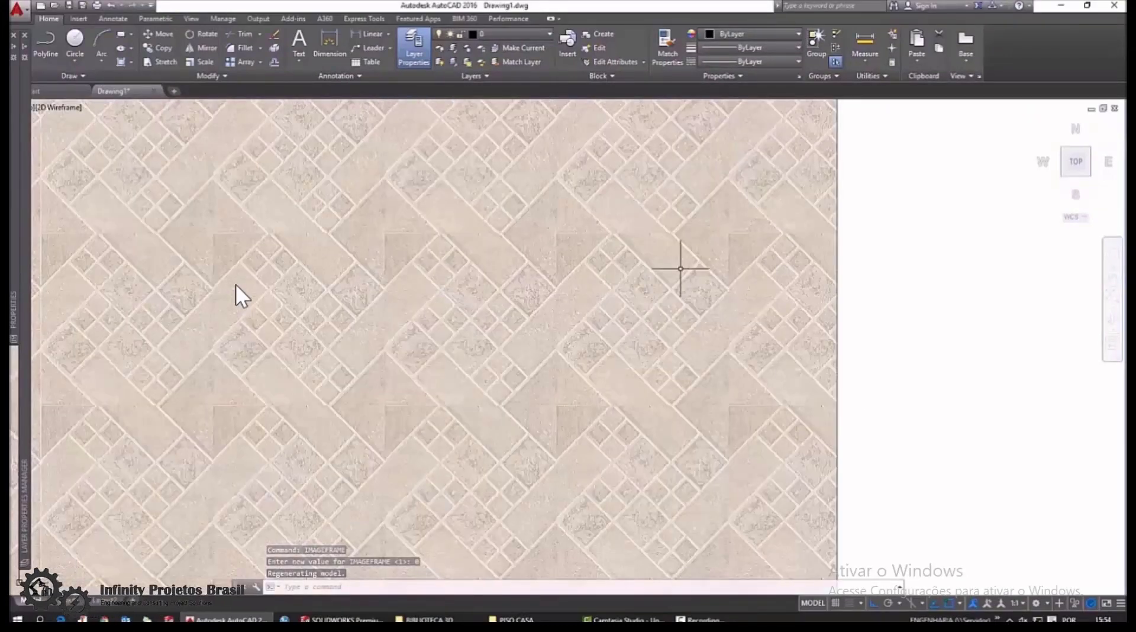
{"action": "scroll", "coordinate": [674, 314], "scroll_direction": "down", "scroll_amount": 5}
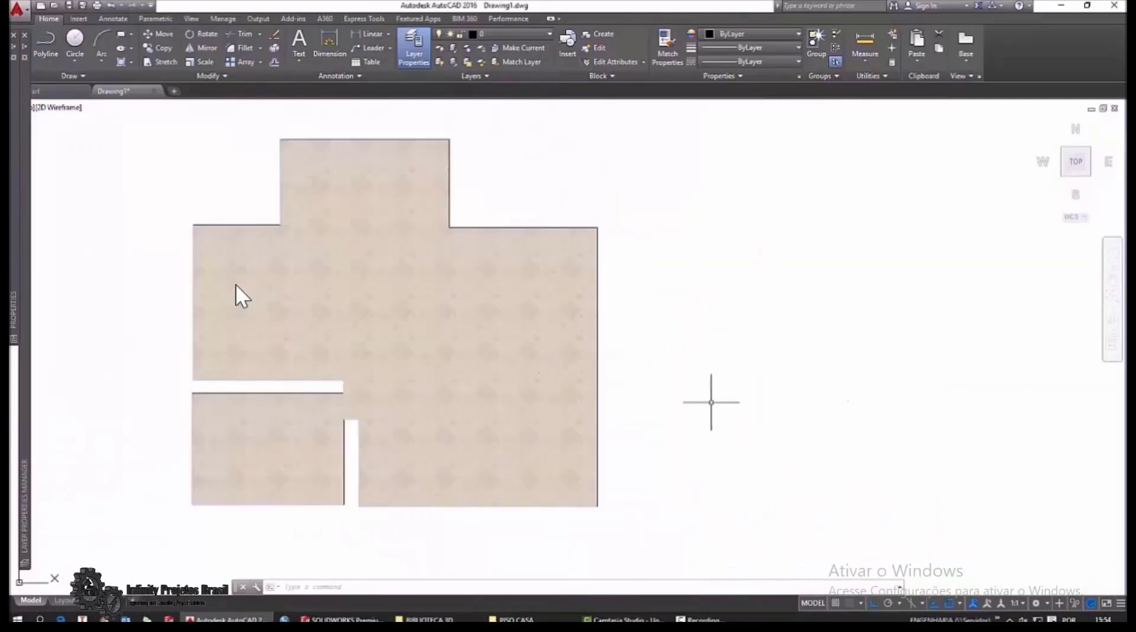
Step: Draw a circle as a round table outline in the empty space to the right of the floor plan
{"action": "type", "text": "c"}
{"action": "key", "text": "Return"}
{"action": "left_click", "coordinate": [689, 375]}
{"action": "left_click", "coordinate": [724, 353]}
Step: Start SUPERHATCH and choose a wood texture image, using File Explorer to find the PISOS folder
{"action": "type", "text": "superhatch"}
{"action": "key", "text": "Return"}
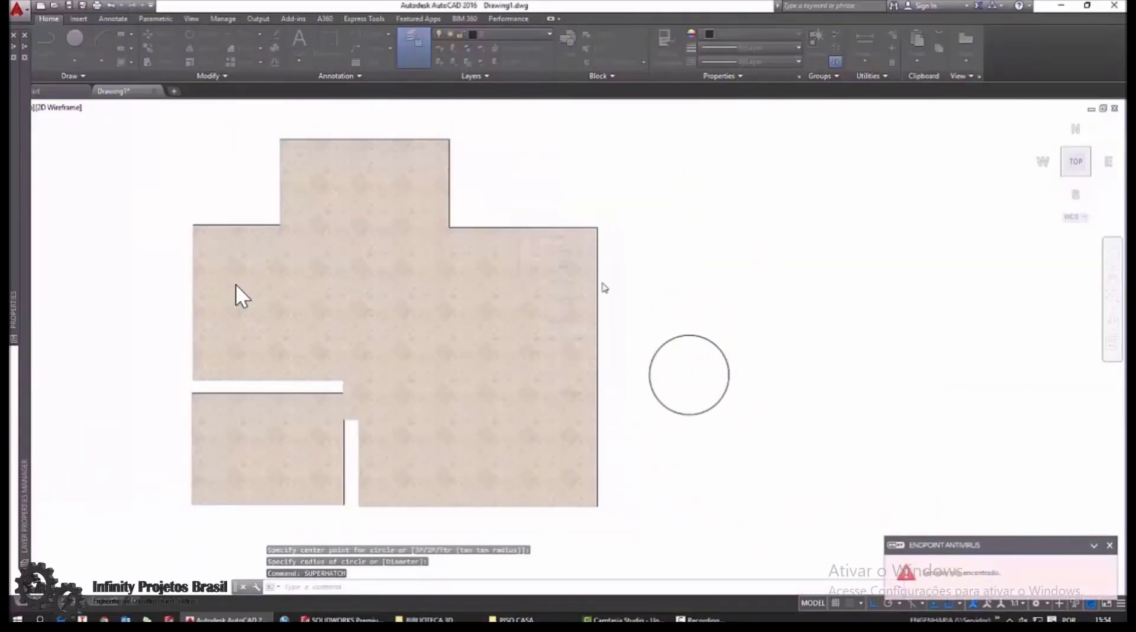
{"action": "key", "text": "super+e"}
{"action": "left_click", "coordinate": [77, 266]}
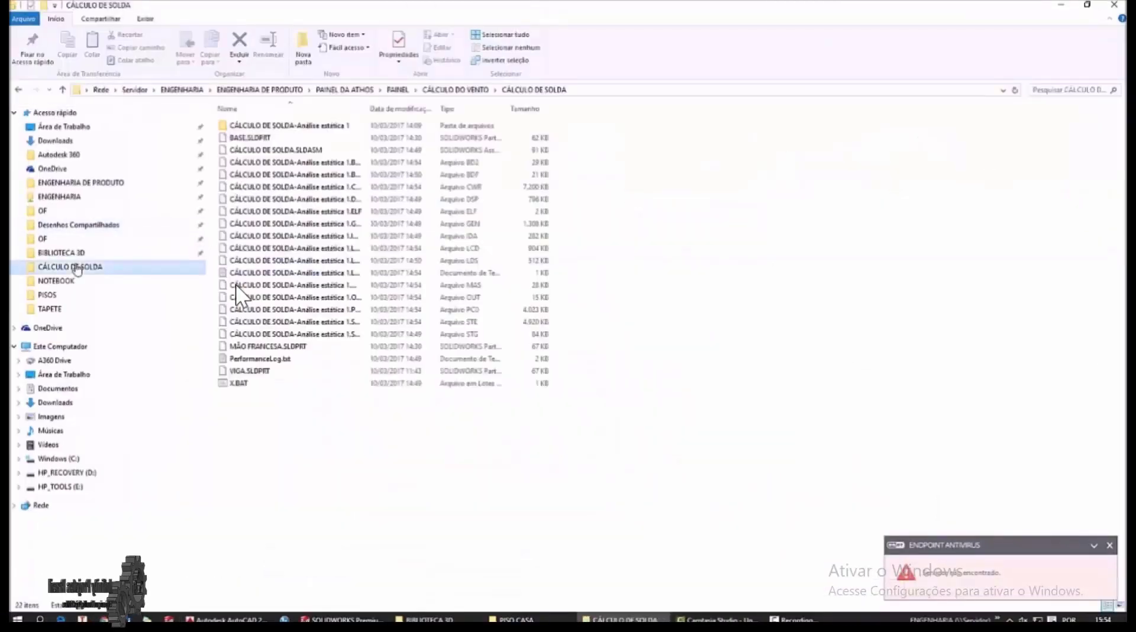
{"action": "left_click", "coordinate": [62, 253]}
{"action": "scroll", "coordinate": [282, 335], "scroll_direction": "down", "scroll_amount": 10}
{"action": "double_click", "coordinate": [248, 267]}
{"action": "scroll", "coordinate": [533, 267], "scroll_direction": "down", "scroll_amount": 5}
{"action": "left_click", "coordinate": [1061, 5]}
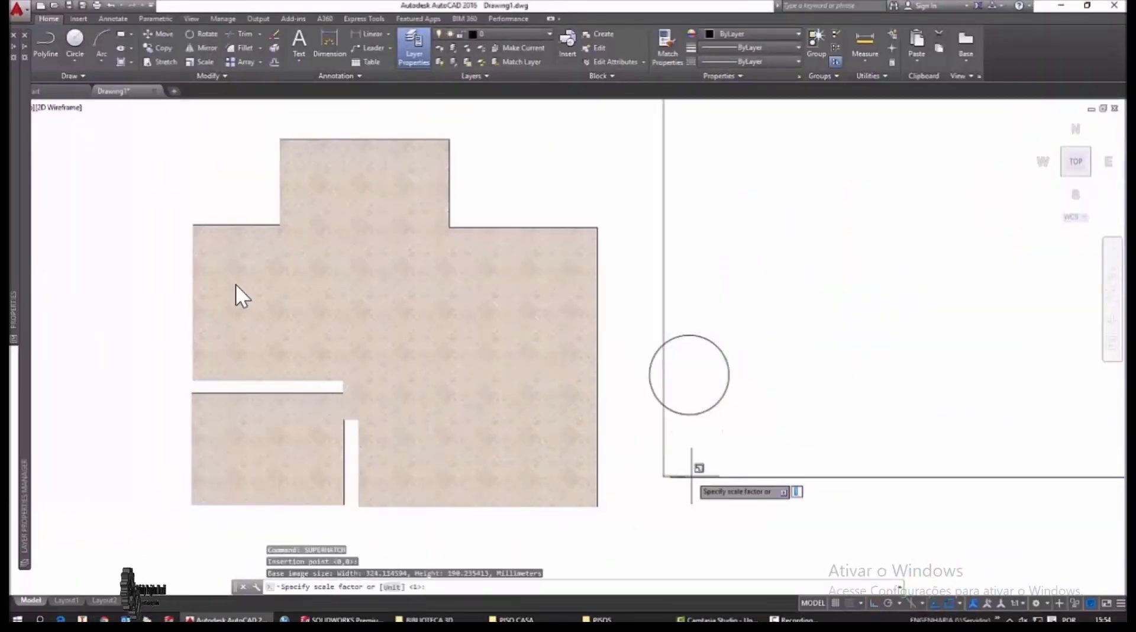
Step: Place the wood image just below the circle at scale factor 2 and accept its placement
{"action": "type", "text": "2"}
{"action": "key", "text": "Return"}
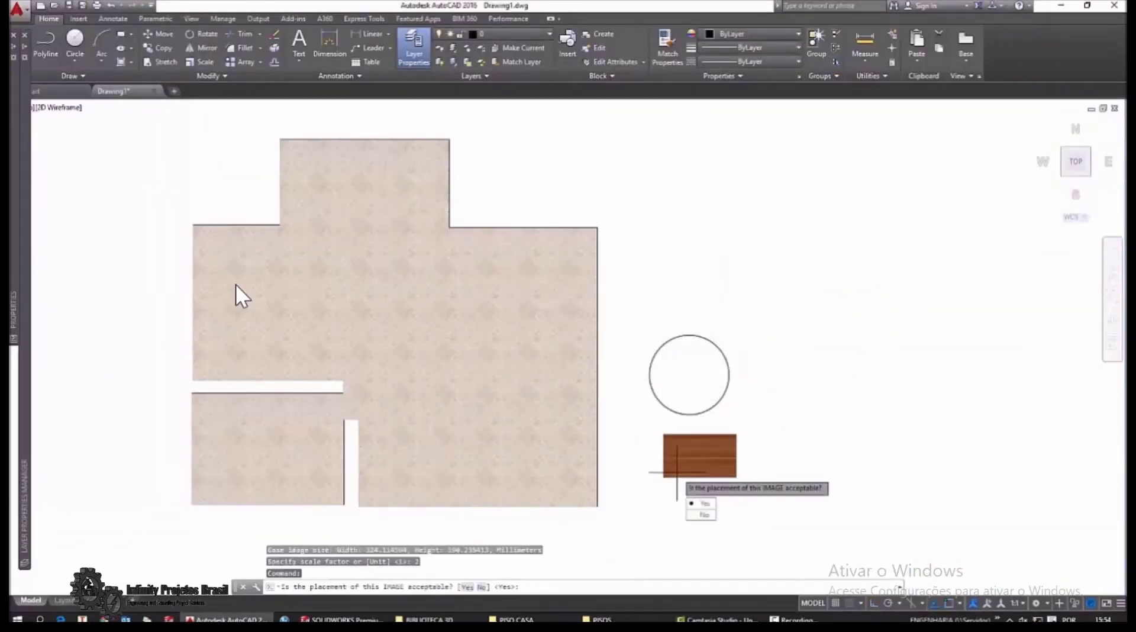
{"action": "key", "text": "Return"}
Step: Fill the circle with the wood image by specifying an internal point, and check the result
{"action": "left_click", "coordinate": [684, 383]}
{"action": "key", "text": "Return"}
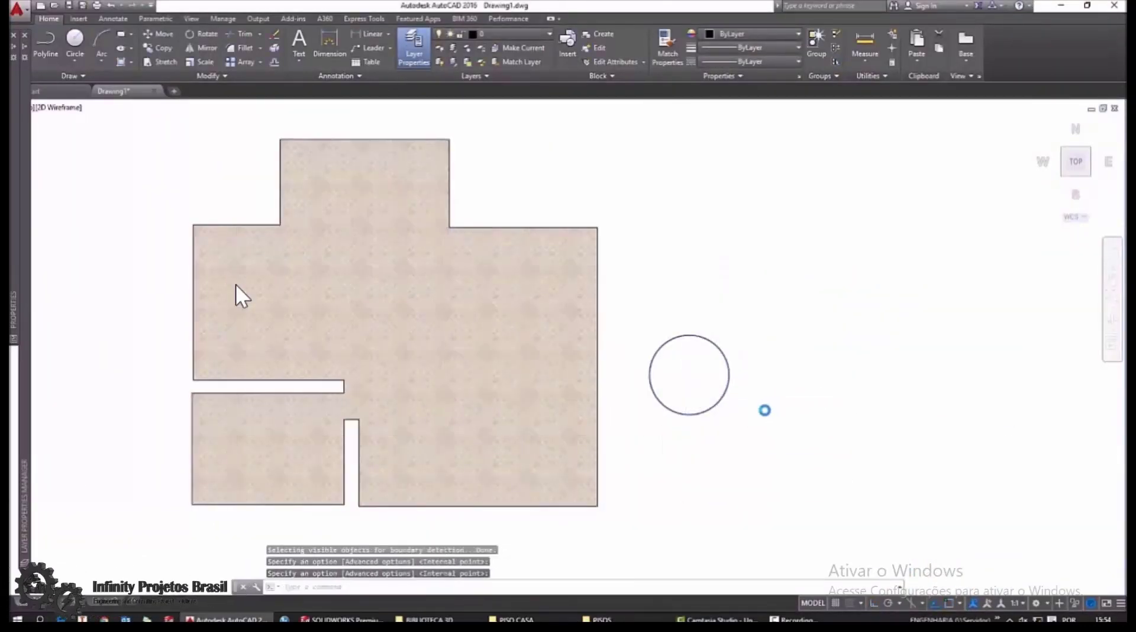
{"action": "left_click", "coordinate": [686, 364]}
{"action": "key", "text": "Return"}
{"action": "scroll", "coordinate": [787, 375], "scroll_direction": "up", "scroll_amount": 6}
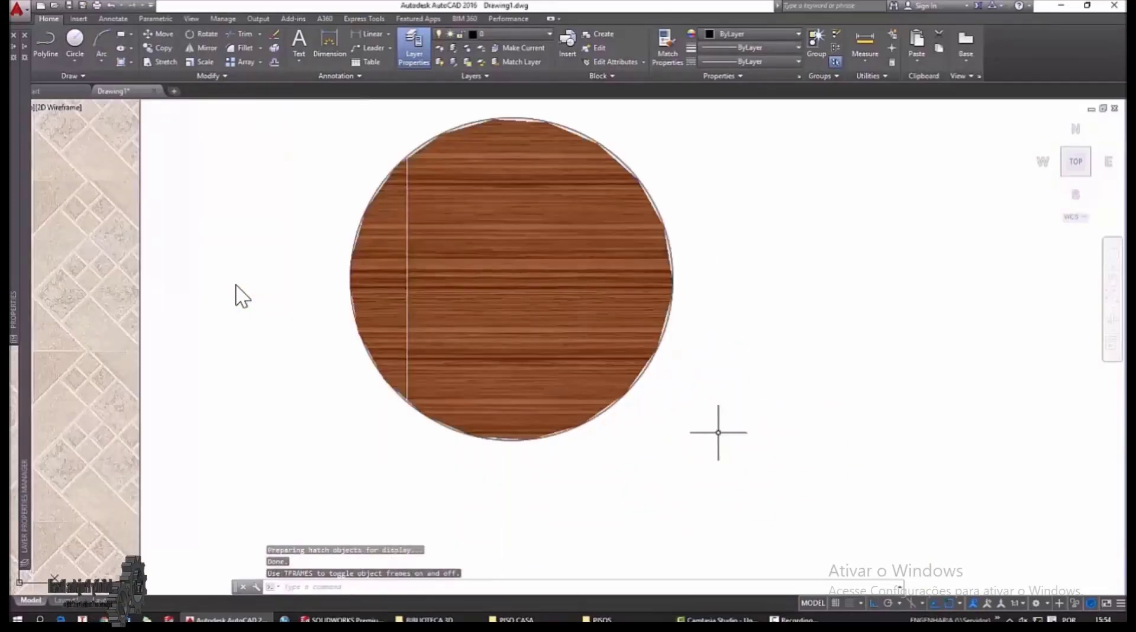
{"action": "scroll", "coordinate": [702, 431], "scroll_direction": "down", "scroll_amount": 5}
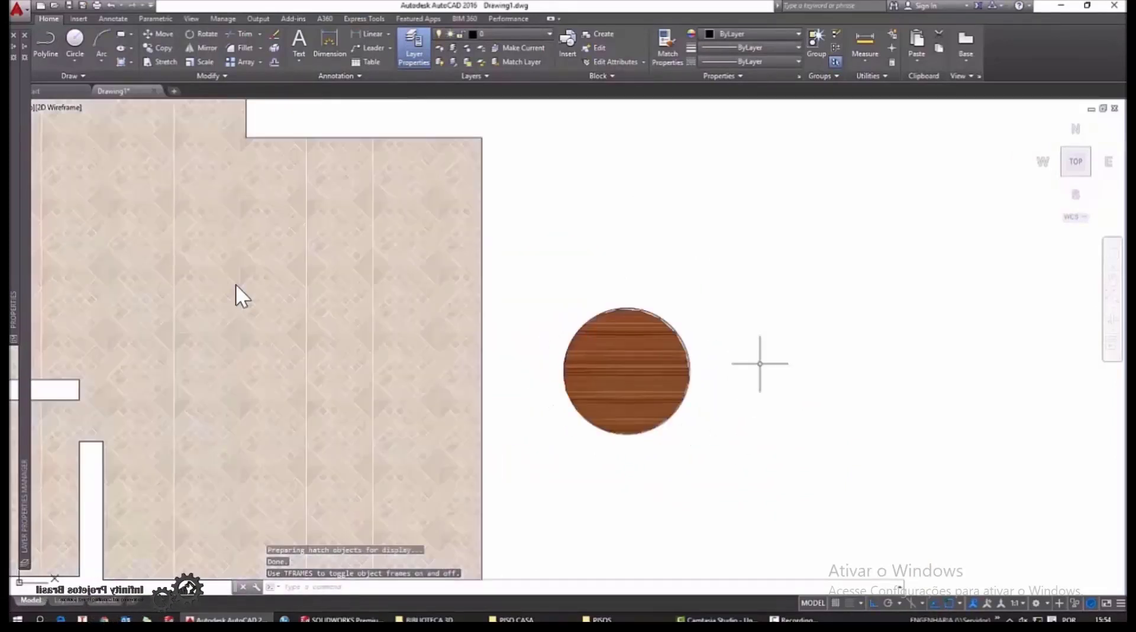
{"action": "scroll", "coordinate": [760, 385], "scroll_direction": "down", "scroll_amount": 2}
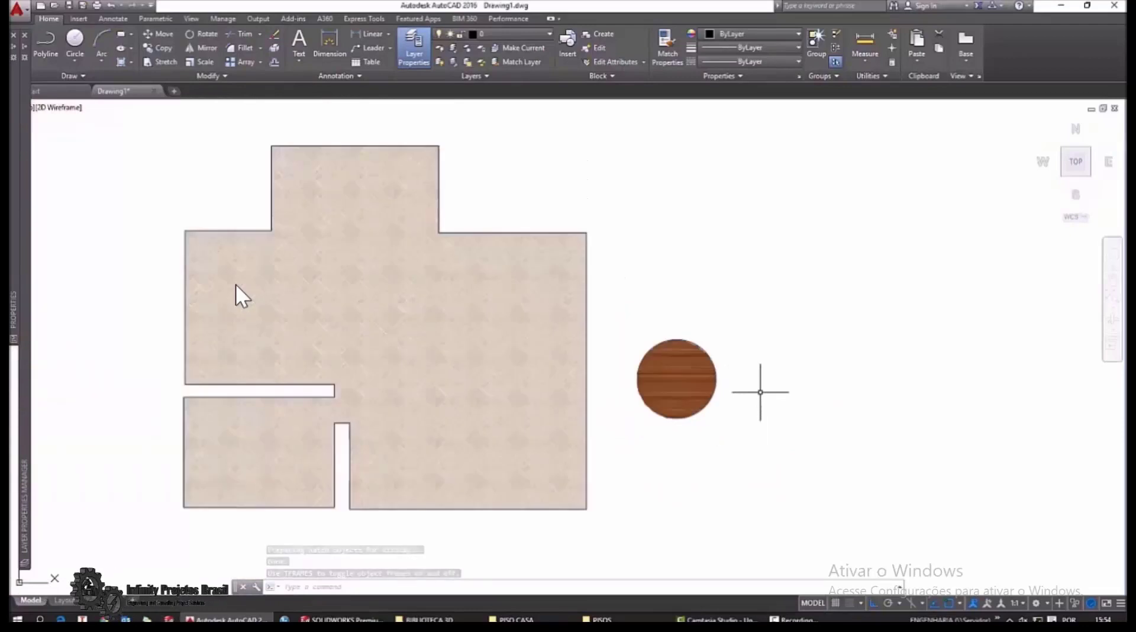
Step: Define the circle and its wood hatch as a block named MESA with the base point at the circle's centre
{"action": "type", "text": "b"}
{"action": "key", "text": "Return"}
{"action": "type", "text": "bloco"}
{"action": "left_click", "coordinate": [427, 269]}
{"action": "left_click", "coordinate": [677, 379]}
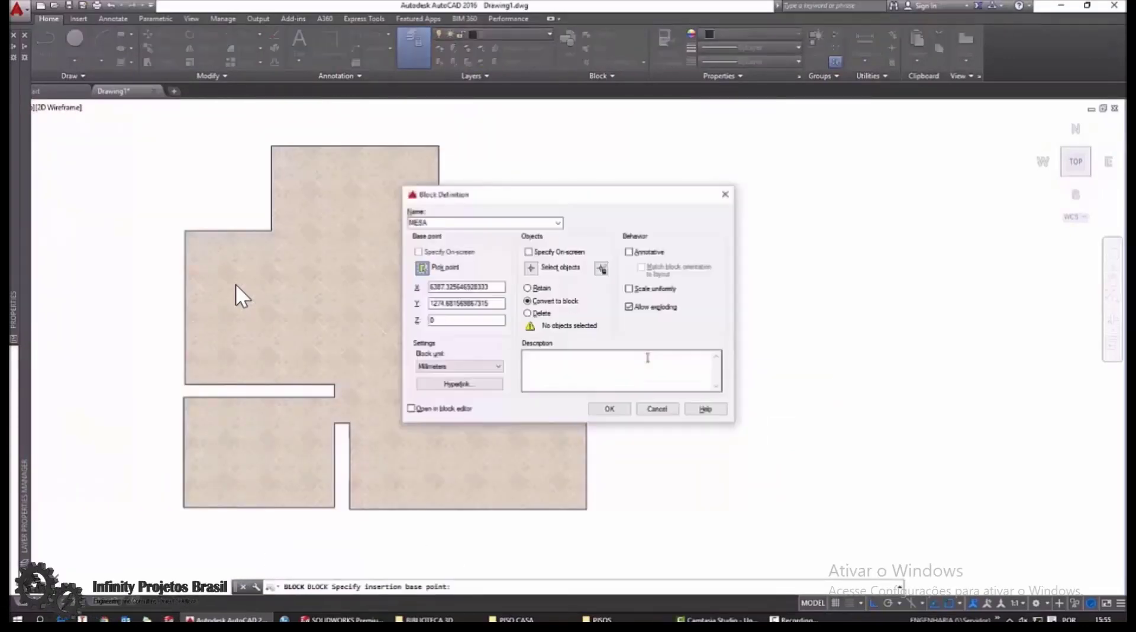
{"action": "left_click", "coordinate": [532, 268]}
{"action": "left_click", "coordinate": [730, 319]}
{"action": "left_click", "coordinate": [625, 455]}
{"action": "key", "text": "Return"}
{"action": "left_click", "coordinate": [606, 407]}
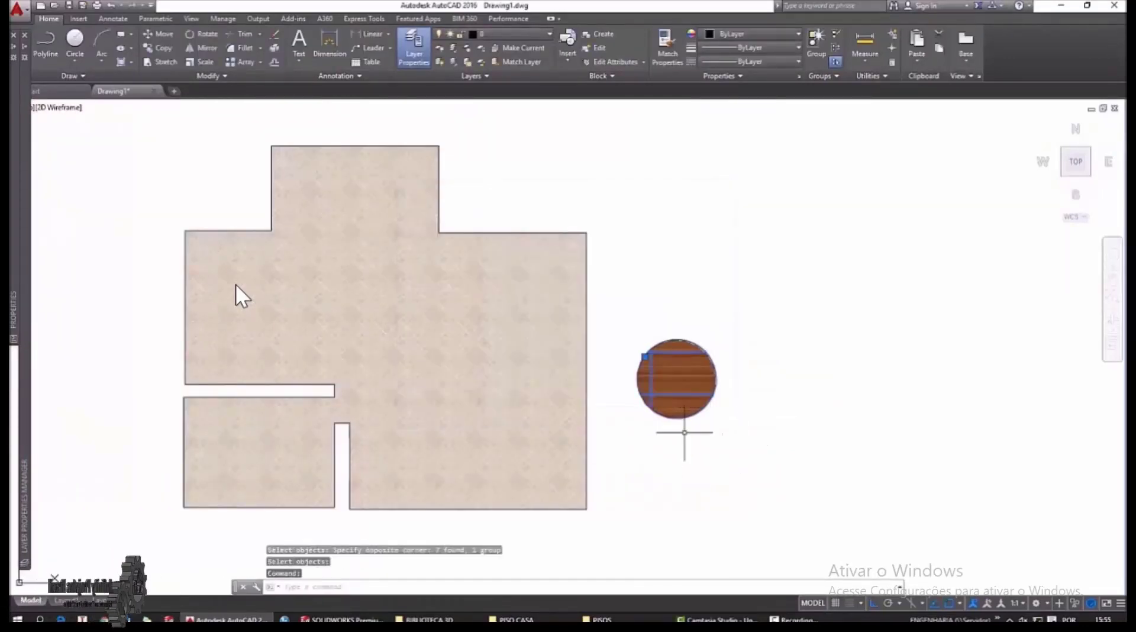
Step: Try to move the table block horizontally onto the tiled floor plan, and undo the move
{"action": "type", "text": "m"}
{"action": "key", "text": "Return"}
{"action": "left_click", "coordinate": [723, 431]}
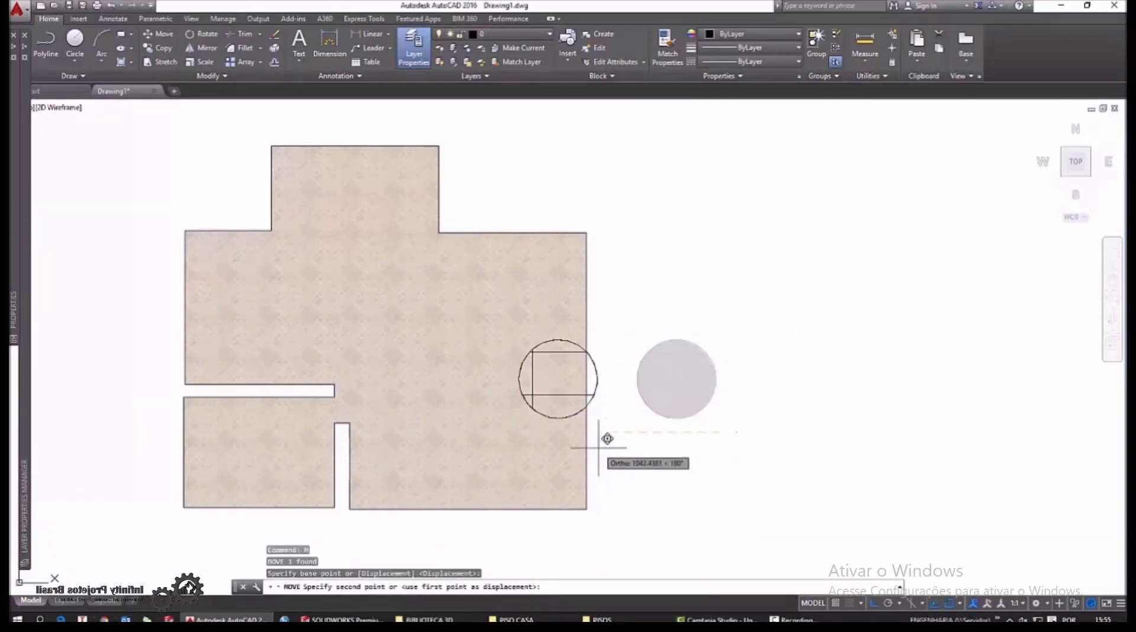
{"action": "left_click", "coordinate": [560, 444]}
{"action": "key", "text": "Escape"}
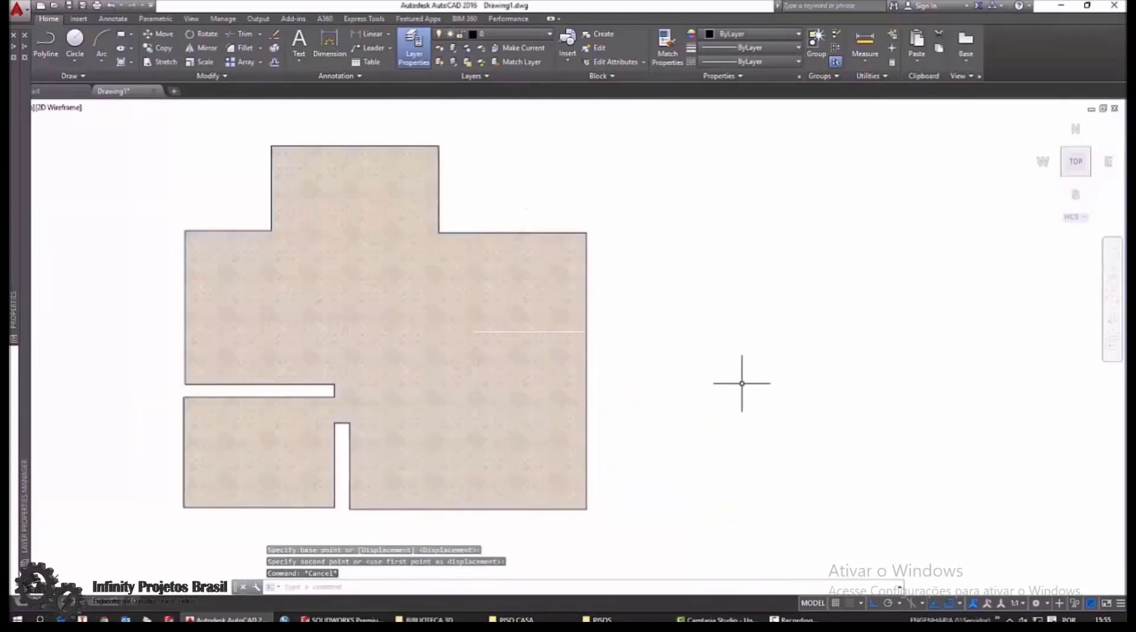
{"action": "key", "text": "ctrl+z"}
{"action": "left_click", "coordinate": [734, 450]}
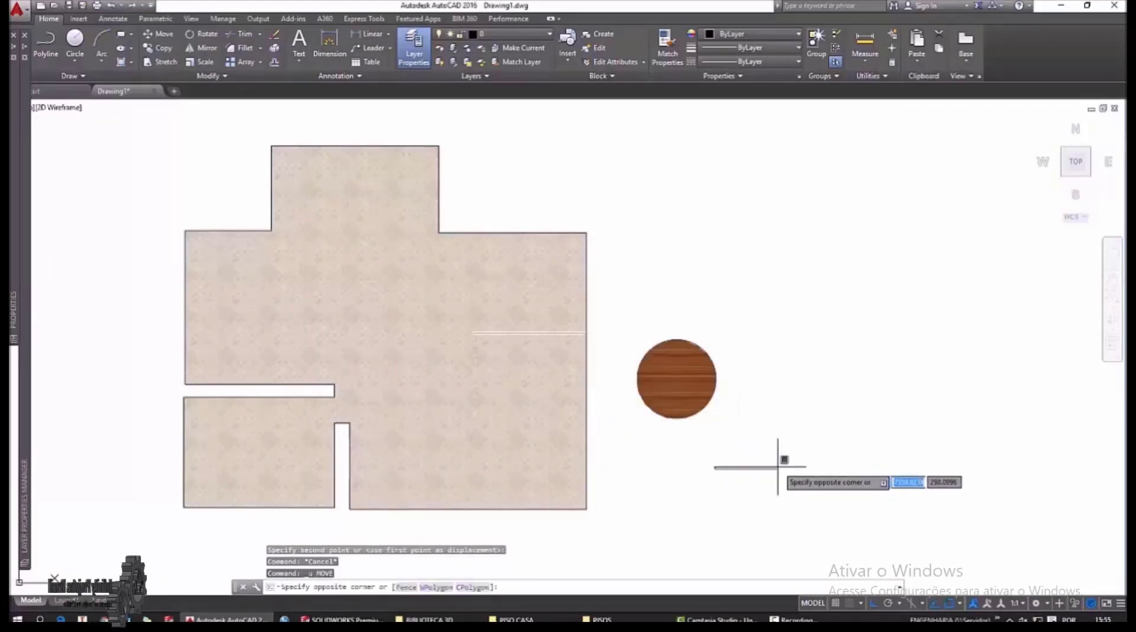
Step: Define the tiled floor plan as its own block, with the base point near the inner corner of its upper-left recess
{"action": "type", "text": "b"}
{"action": "key", "text": "Return"}
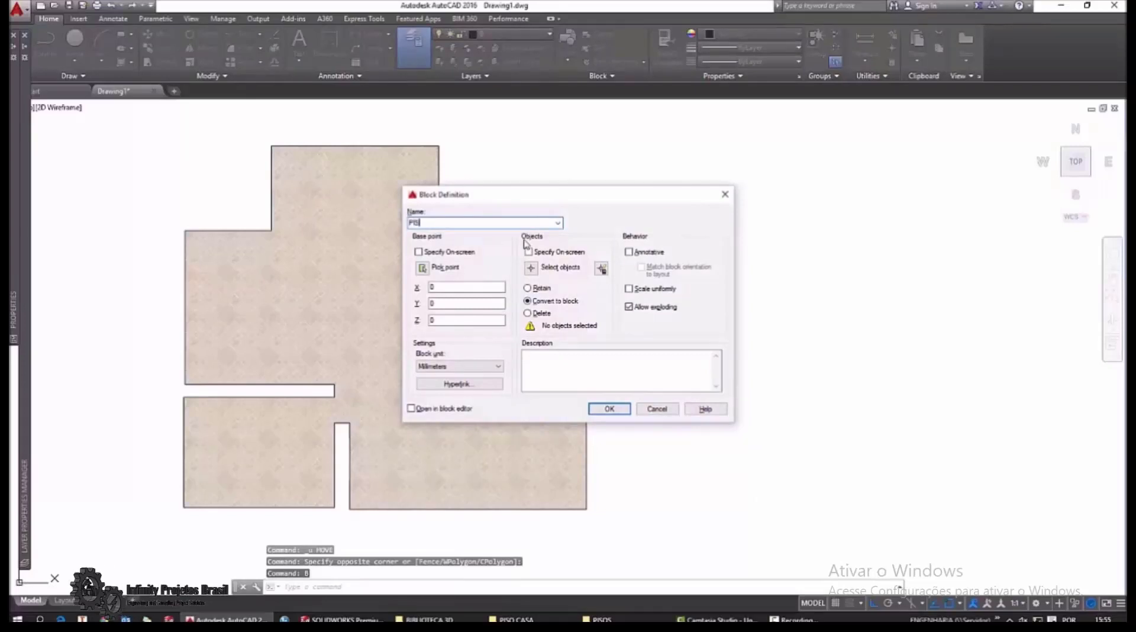
{"action": "left_click", "coordinate": [422, 267]}
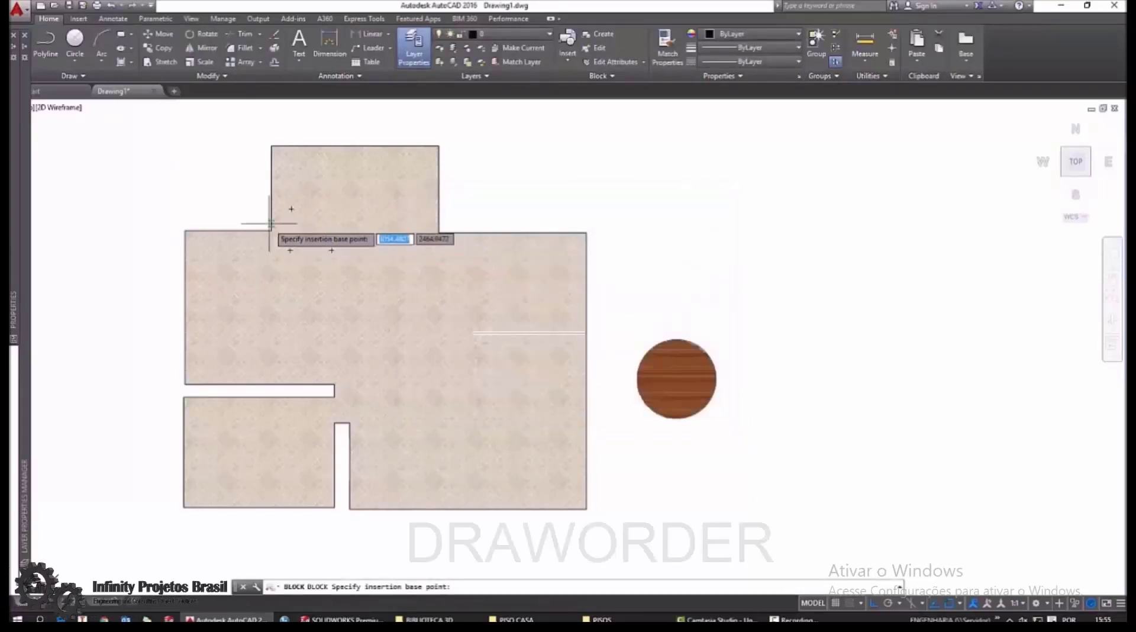
{"action": "left_click", "coordinate": [272, 225]}
{"action": "left_click", "coordinate": [531, 267]}
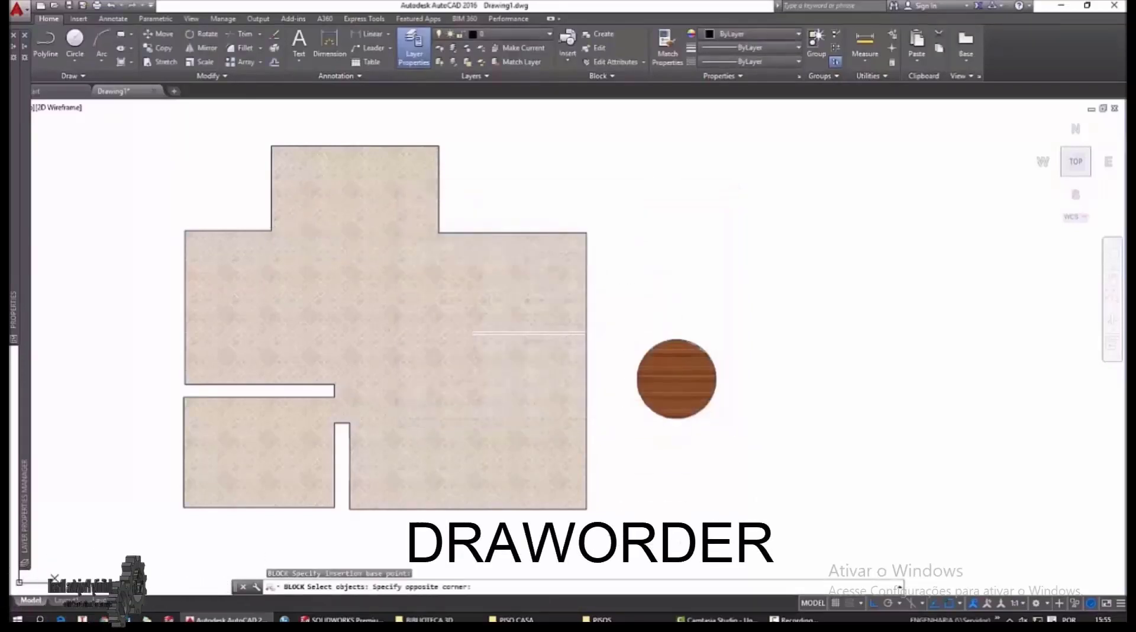
{"action": "left_click", "coordinate": [611, 536]}
{"action": "left_click", "coordinate": [125, 123]}
{"action": "key", "text": "Return"}
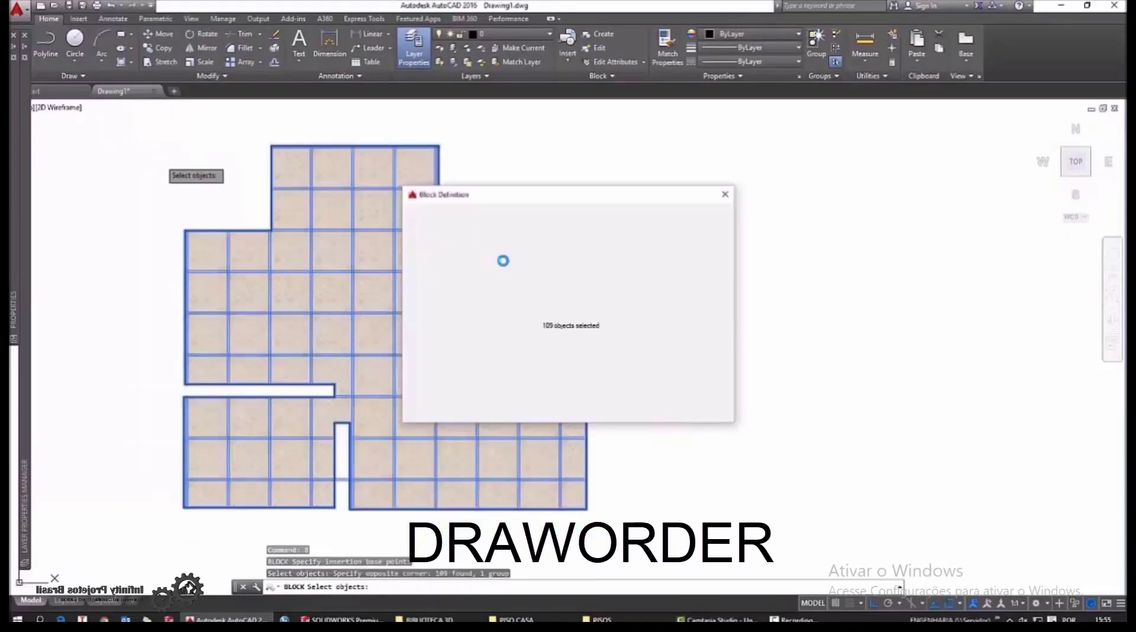
{"action": "left_click", "coordinate": [610, 409]}
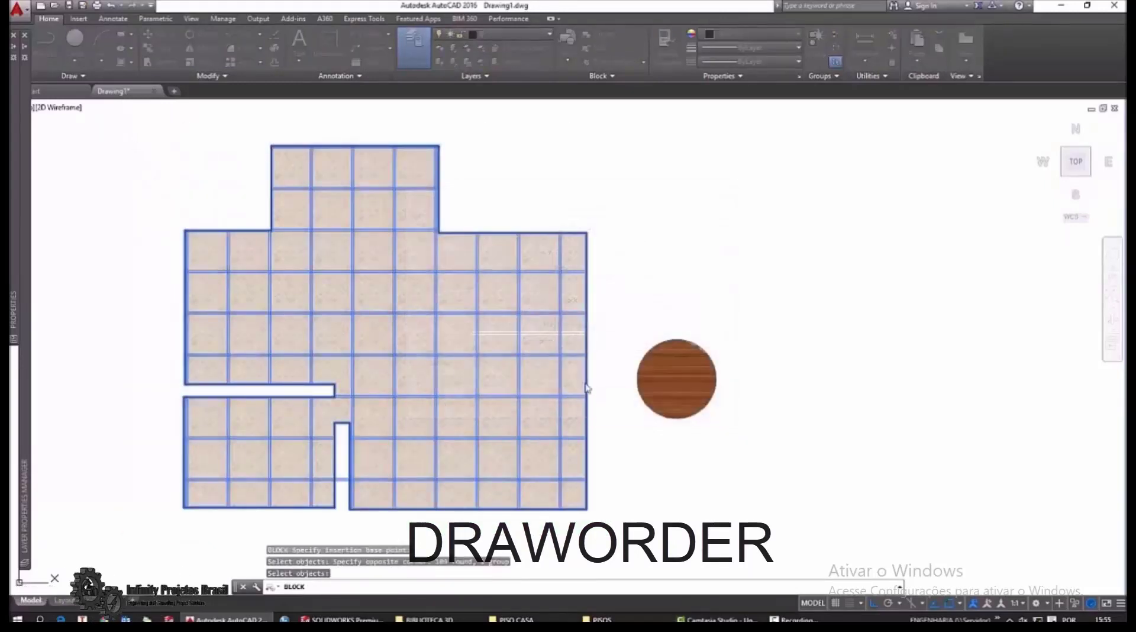
Step: Move the table block horizontally onto the tiled floor near the plan's right wall
{"action": "type", "text": "m"}
{"action": "key", "text": "Return"}
{"action": "left_click", "coordinate": [739, 320]}
{"action": "left_click", "coordinate": [701, 390]}
{"action": "key", "text": "Return"}
{"action": "left_click", "coordinate": [763, 390]}
{"action": "left_click", "coordinate": [611, 393]}
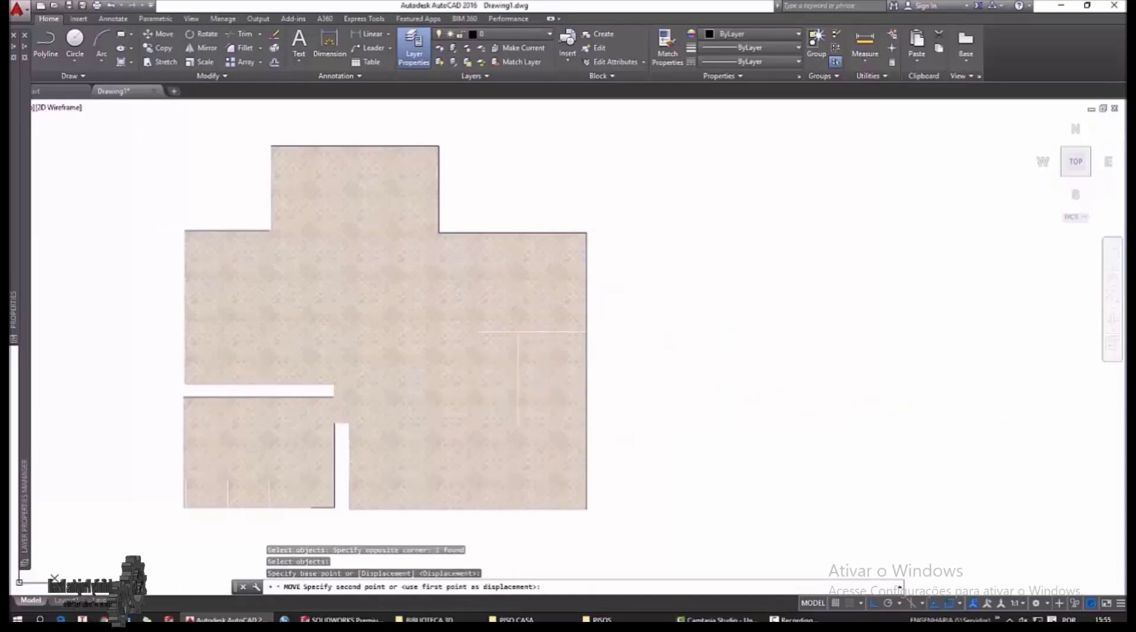
{"action": "key", "text": "Escape"}
Step: Select the tiled floor block and change its draw order with Send to Back
{"action": "left_click", "coordinate": [587, 232]}
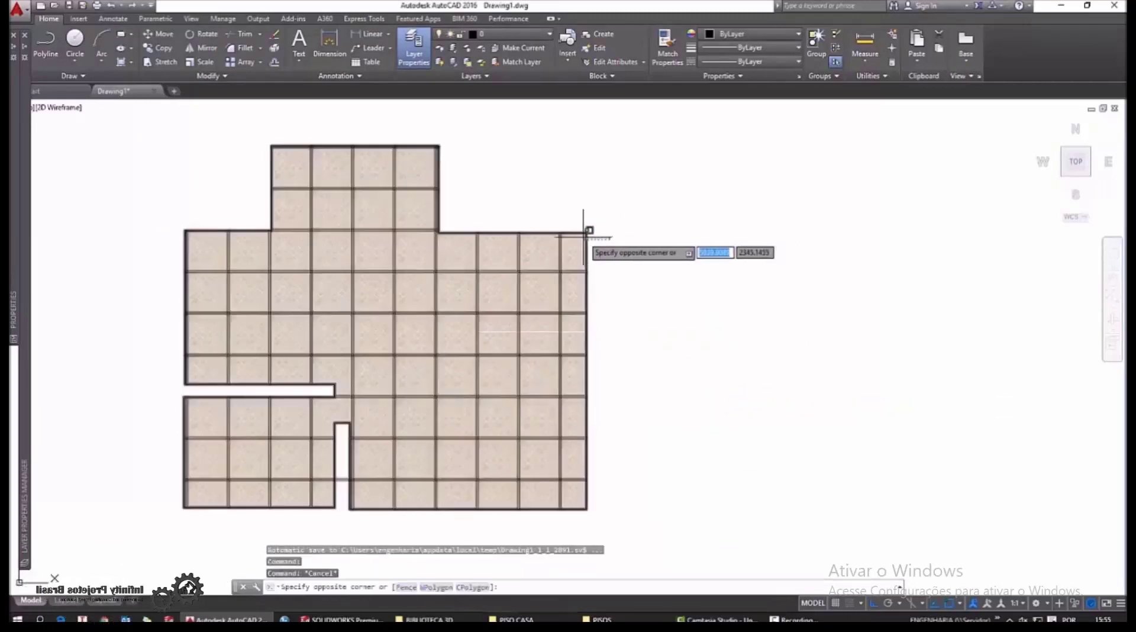
{"action": "left_click", "coordinate": [583, 237]}
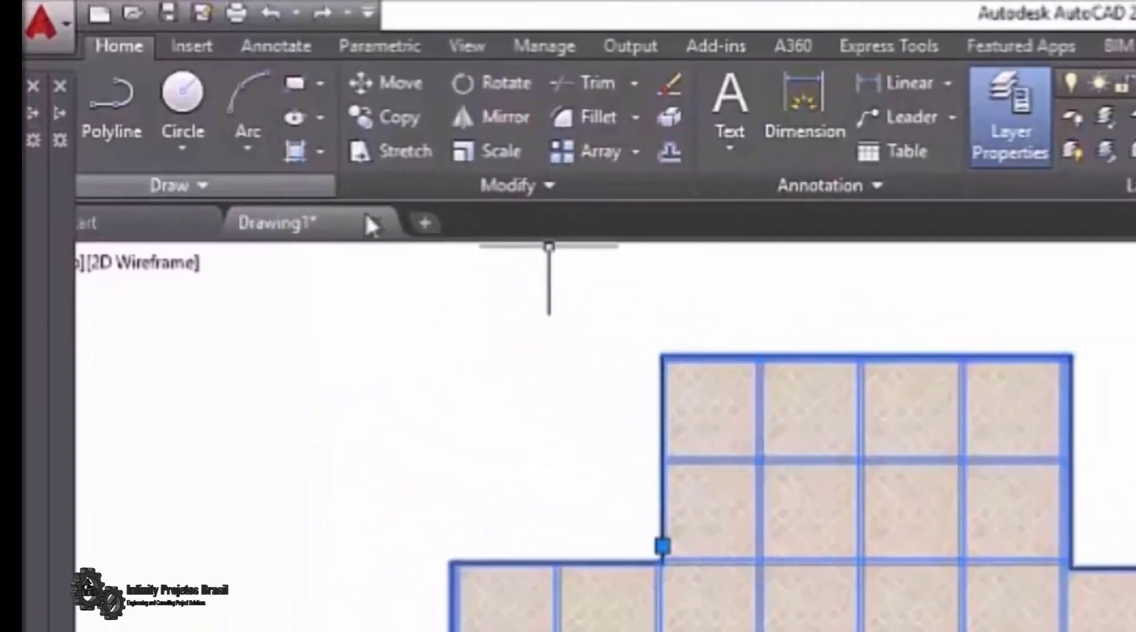
{"action": "left_click", "coordinate": [556, 193]}
{"action": "left_click", "coordinate": [656, 257]}
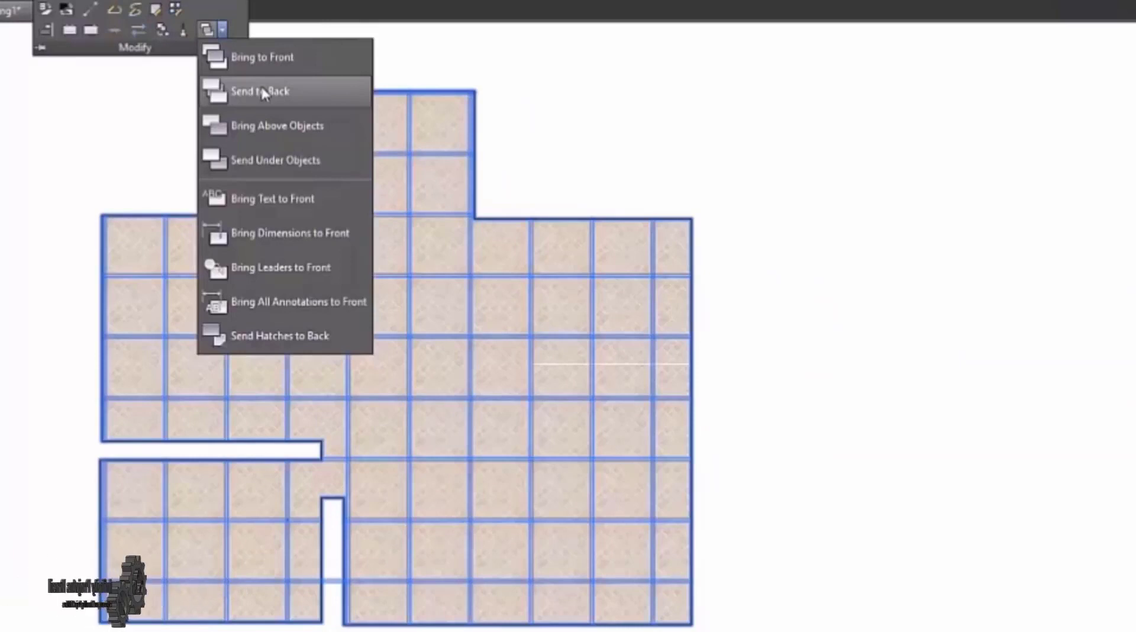
{"action": "left_click", "coordinate": [263, 93]}
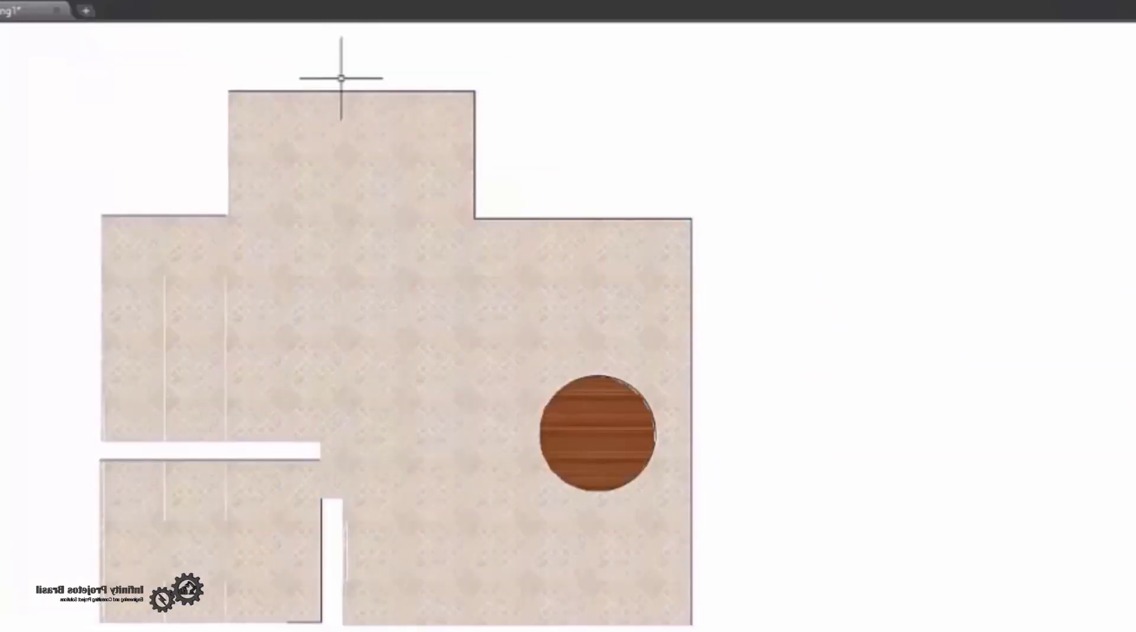
Step: Inspect the wood table on the tiled floor up close and within the whole plan
{"action": "scroll", "coordinate": [692, 560], "scroll_direction": "up", "scroll_amount": 2}
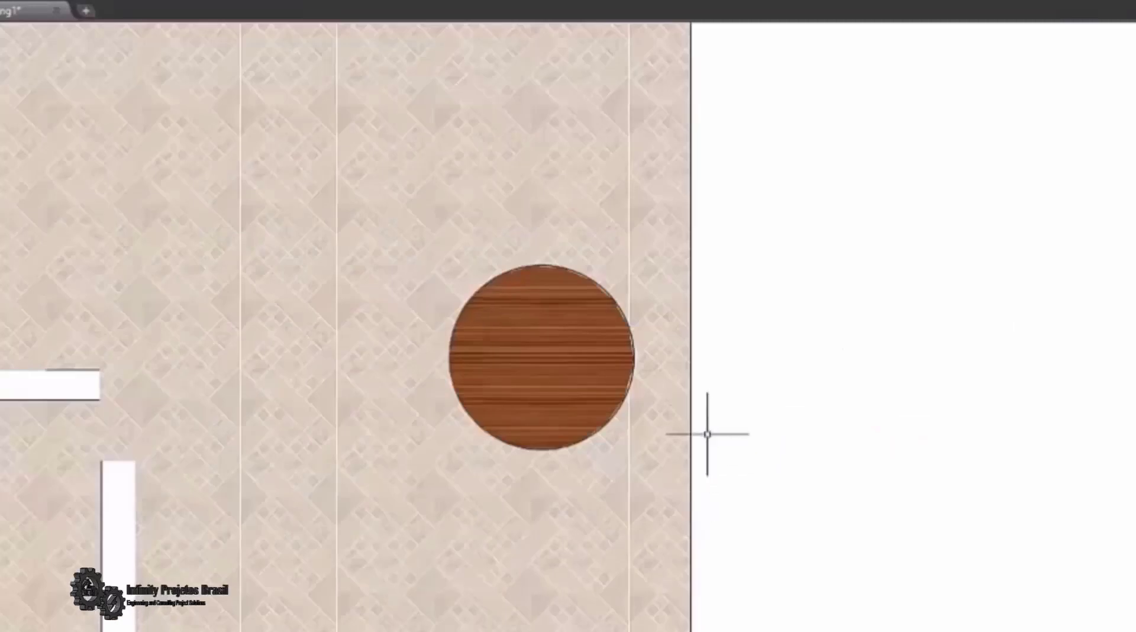
{"action": "scroll", "coordinate": [707, 434], "scroll_direction": "up", "scroll_amount": 2}
{"action": "middle_click_drag", "start_coordinate": [743, 418], "coordinate": [1011, 403]}
{"action": "scroll", "coordinate": [994, 343], "scroll_direction": "up", "scroll_amount": 2}
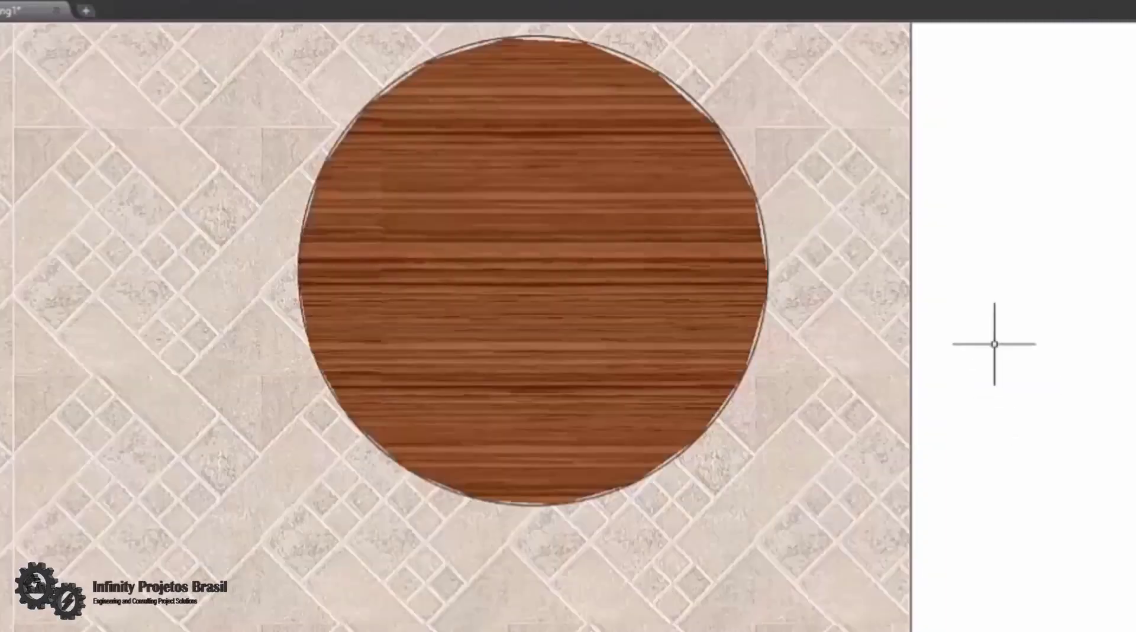
{"action": "scroll", "coordinate": [1022, 381], "scroll_direction": "down", "scroll_amount": 2}
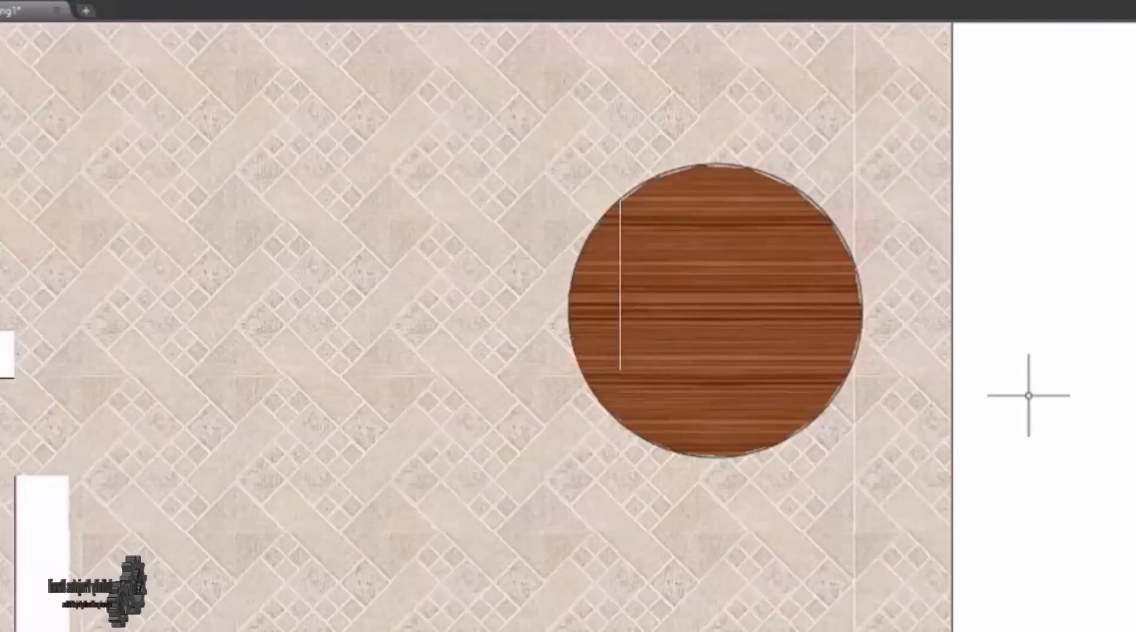
{"action": "middle_click_drag", "start_coordinate": [1029, 396], "coordinate": [943, 367]}
{"action": "scroll", "coordinate": [1123, 431], "scroll_direction": "down", "scroll_amount": 2}
{"action": "scroll", "coordinate": [944, 368], "scroll_direction": "down", "scroll_amount": 2}
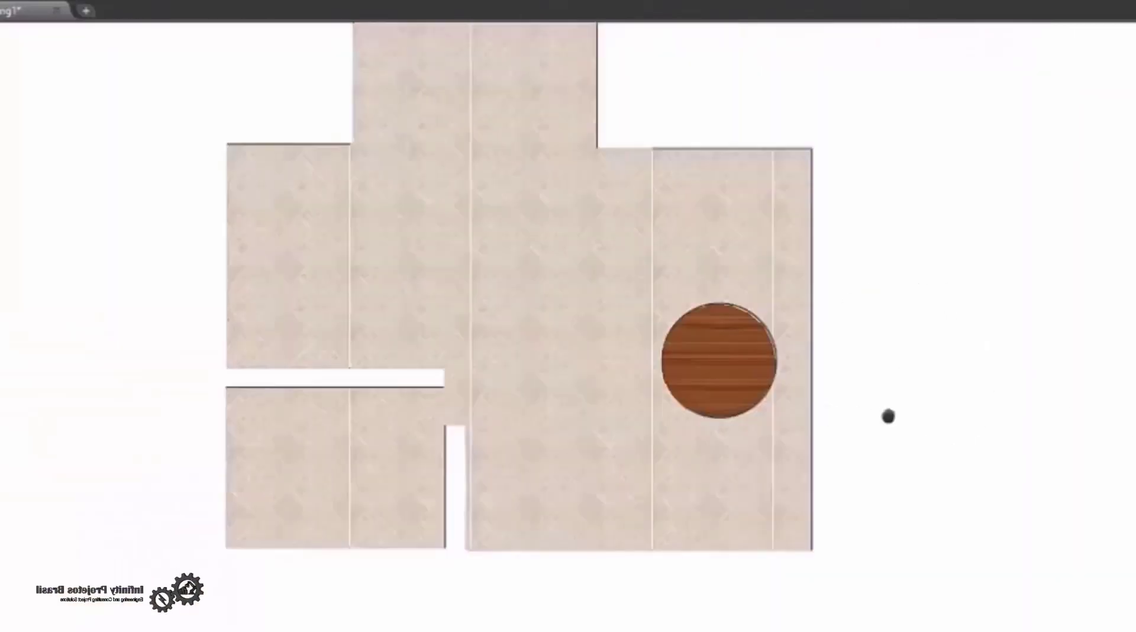
Step: Draw a circle to the right of the tiled floor plan, slightly larger than the wood table
{"action": "middle_click_drag", "start_coordinate": [888, 416], "coordinate": [817, 514]}
{"action": "type", "text": "c"}
{"action": "key", "text": "Return"}
{"action": "left_click", "coordinate": [919, 314]}
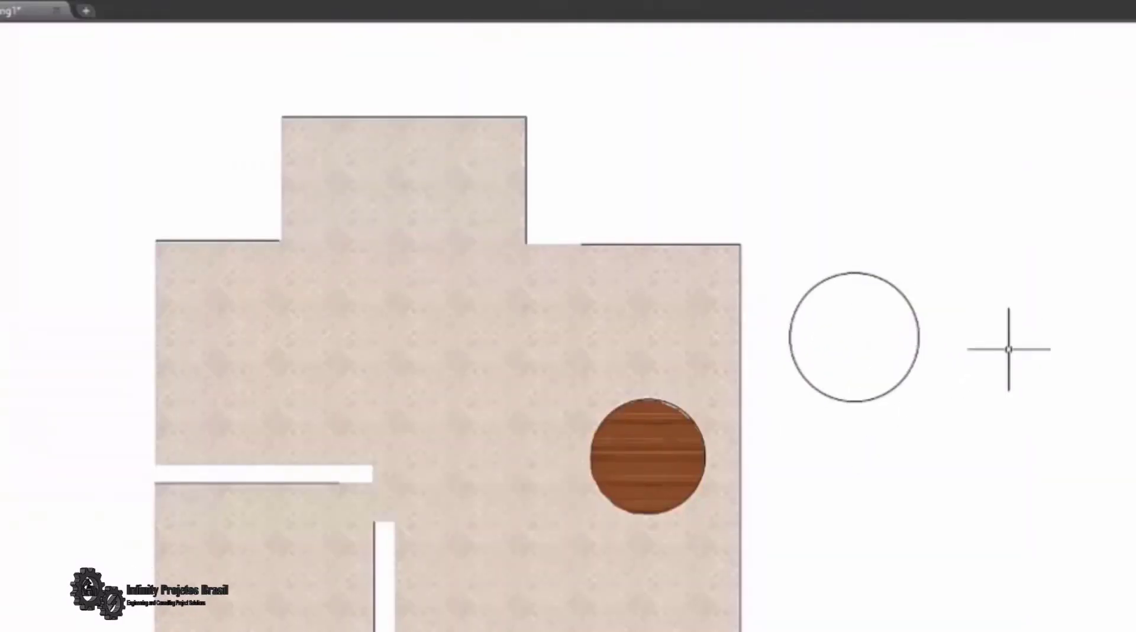
Step: Fill the new circle with a radial gradient hatch that fades from a blue edge to a white centre
{"action": "type", "text": "h"}
{"action": "key", "text": "Return"}
{"action": "left_click", "coordinate": [874, 317]}
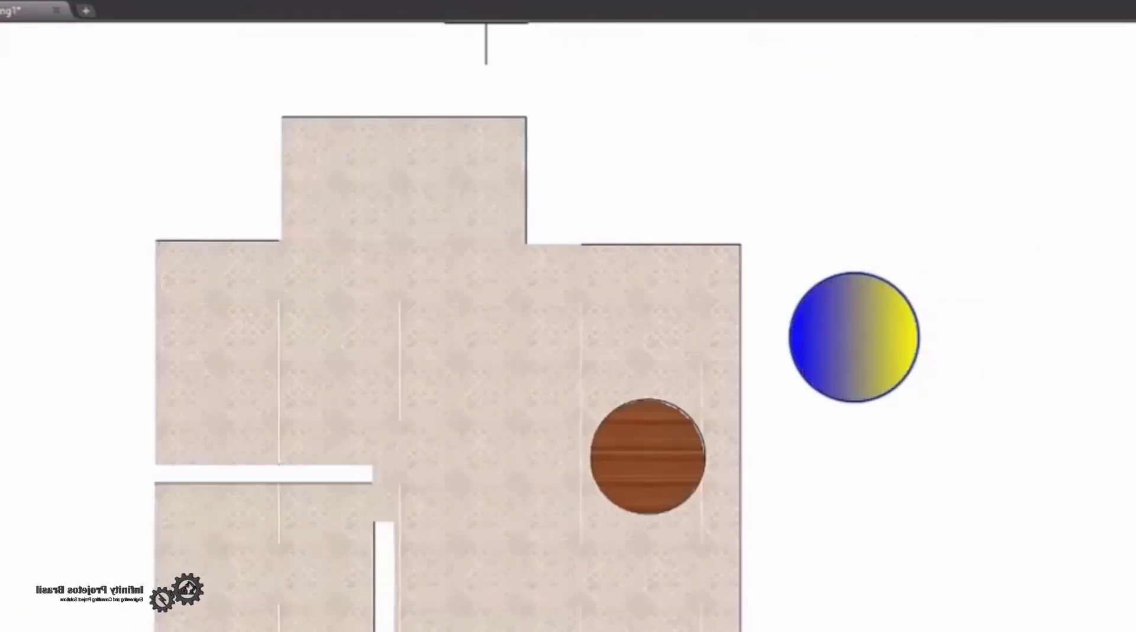
{"action": "left_click", "coordinate": [200, 4]}
{"action": "left_click", "coordinate": [355, 1]}
{"action": "left_click", "coordinate": [284, 27]}
{"action": "left_click", "coordinate": [409, 2]}
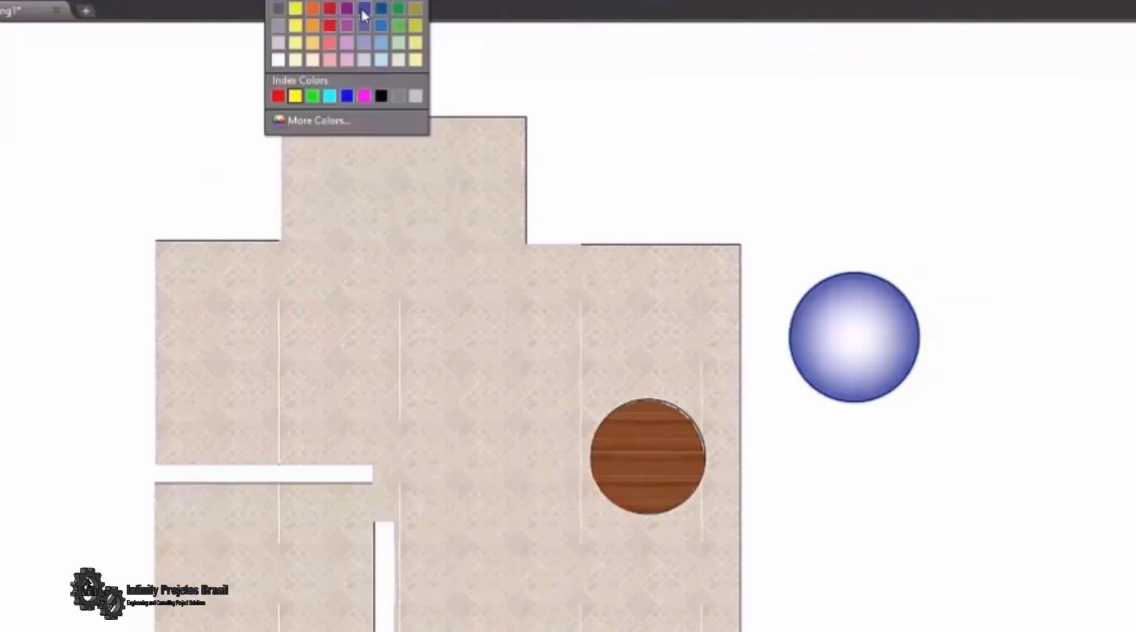
{"action": "left_click", "coordinate": [363, 16]}
{"action": "key", "text": "Return"}
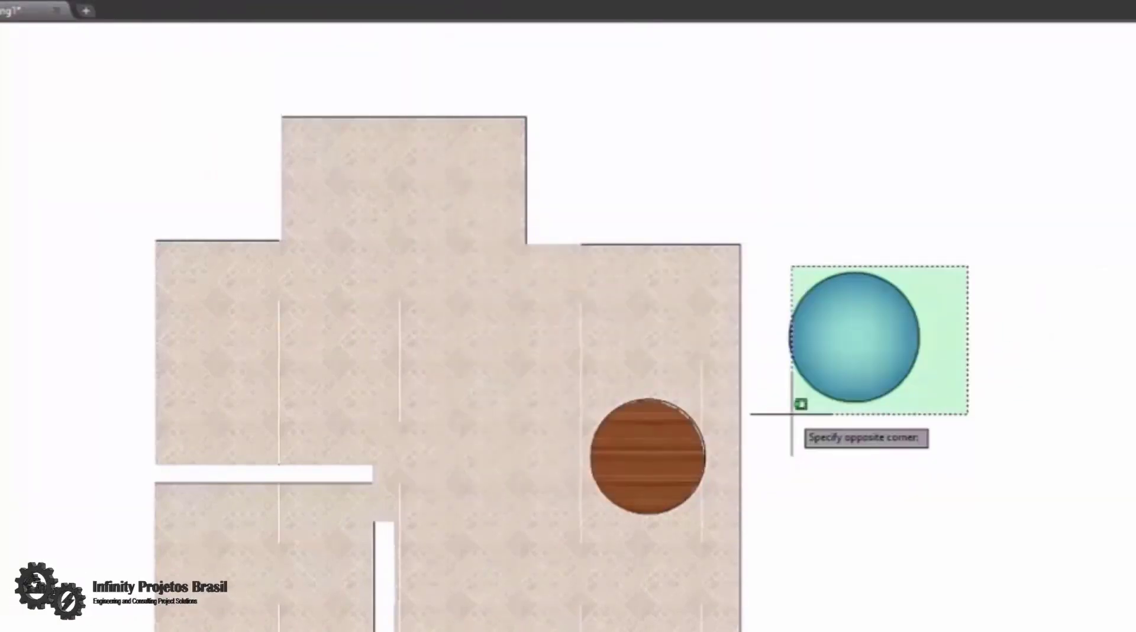
Step: Move the gradient-filled circle onto the tiled floor just above the wood table and bring it in front of the floor
{"action": "type", "text": "M"}
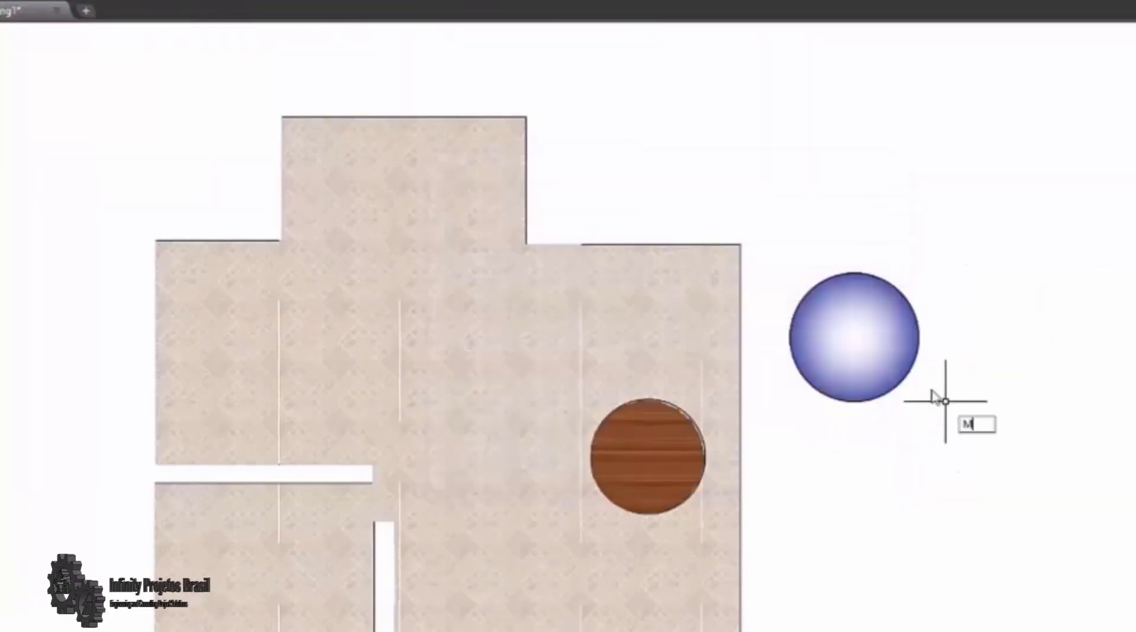
{"action": "key", "text": "Return"}
{"action": "left_click", "coordinate": [945, 401]}
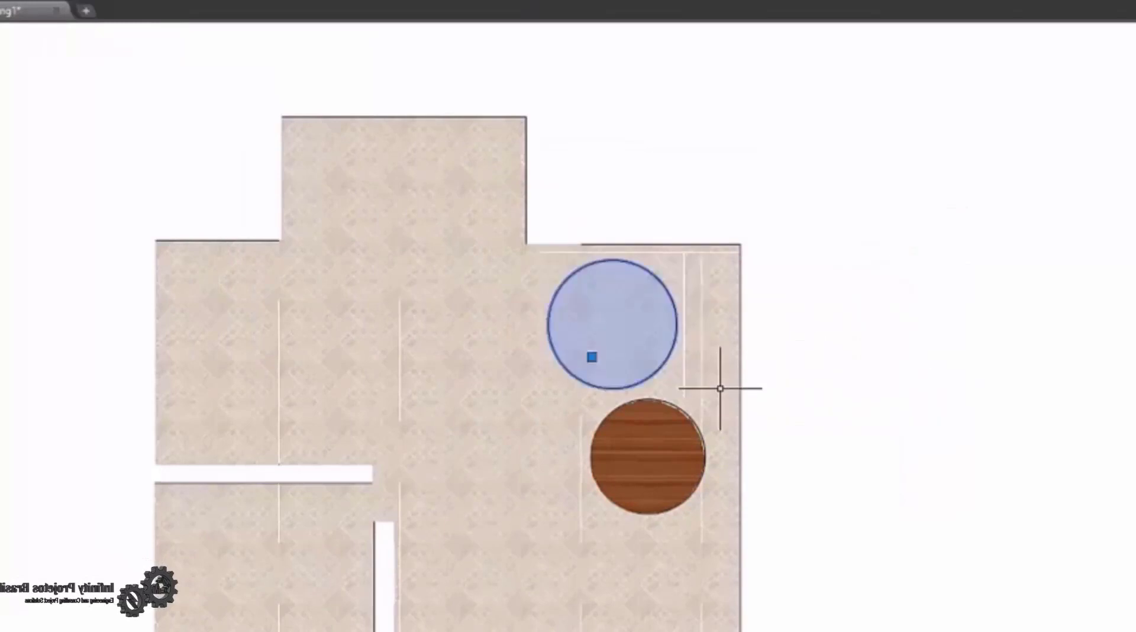
{"action": "left_click", "coordinate": [208, 30]}
{"action": "left_click", "coordinate": [249, 50]}
{"action": "left_click", "coordinate": [284, 56]}
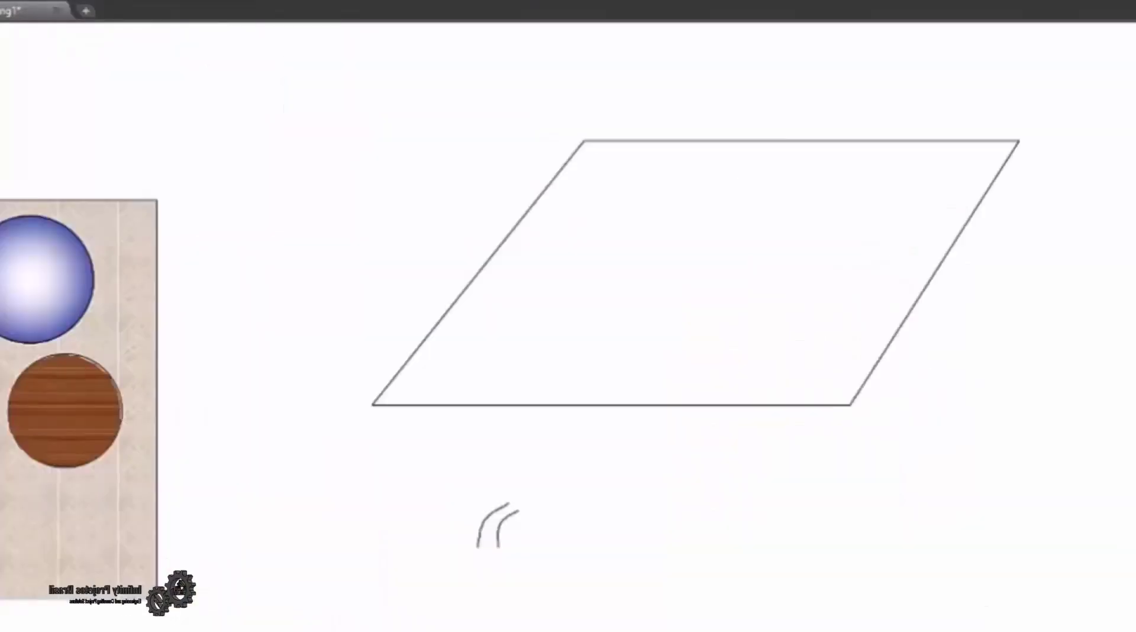
Step: Run SUPERHATCH for the parallelogram and review its Block insertion settings and Xref Attach file selection, cancelling both
{"action": "middle_click_drag", "start_coordinate": [902, 404], "coordinate": [893, 438]}
{"action": "scroll", "coordinate": [890, 435], "scroll_direction": "up", "scroll_amount": 3}
{"action": "type", "text": "z"}
{"action": "key", "text": "Return"}
{"action": "key", "text": "Return"}
{"action": "left_click_drag", "start_coordinate": [954, 469], "coordinate": [947, 535]}
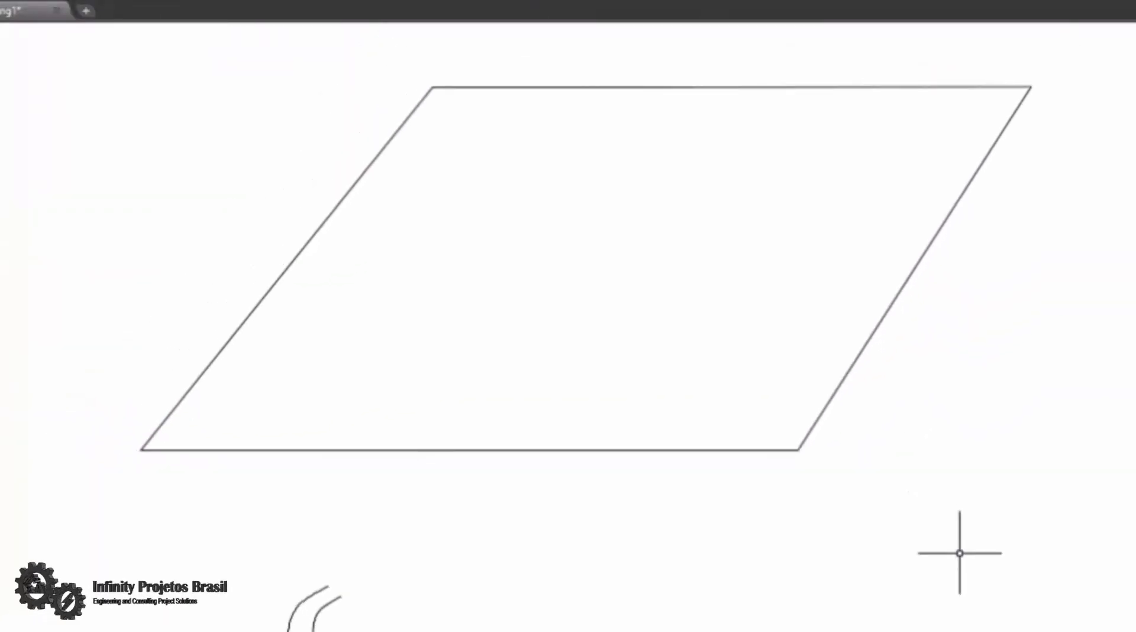
{"action": "key", "text": "BackSpace"}
{"action": "key", "text": "BackSpace"}
{"action": "key", "text": "BackSpace"}
{"action": "key", "text": "BackSpace"}
{"action": "key", "text": "BackSpace"}
{"action": "type", "text": "SUPERHATCH"}
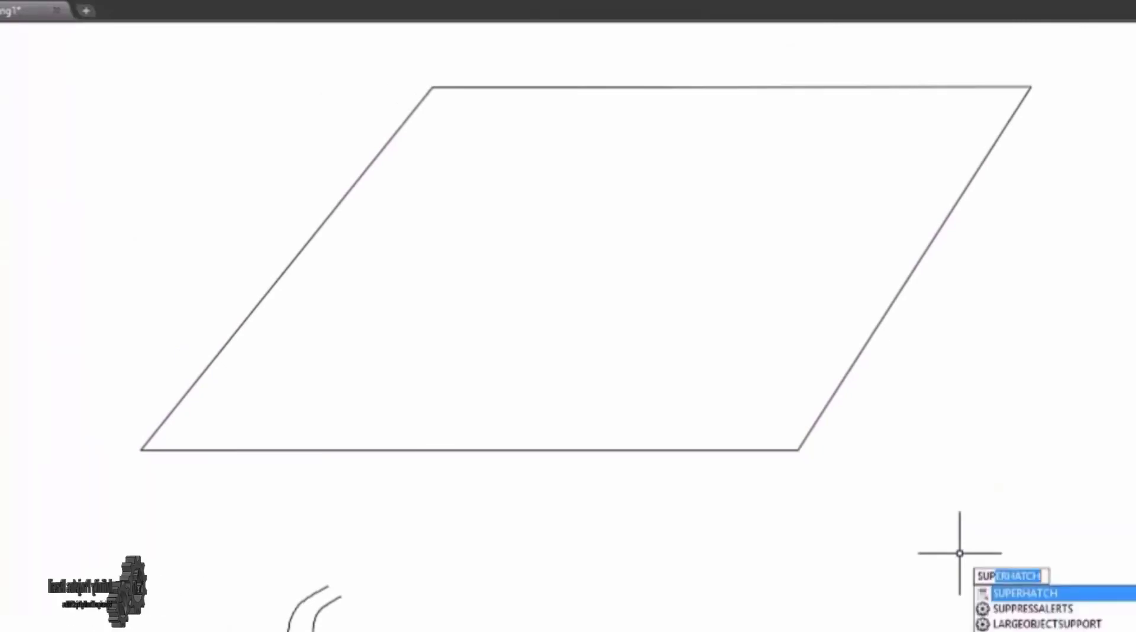
{"action": "key", "text": "Return"}
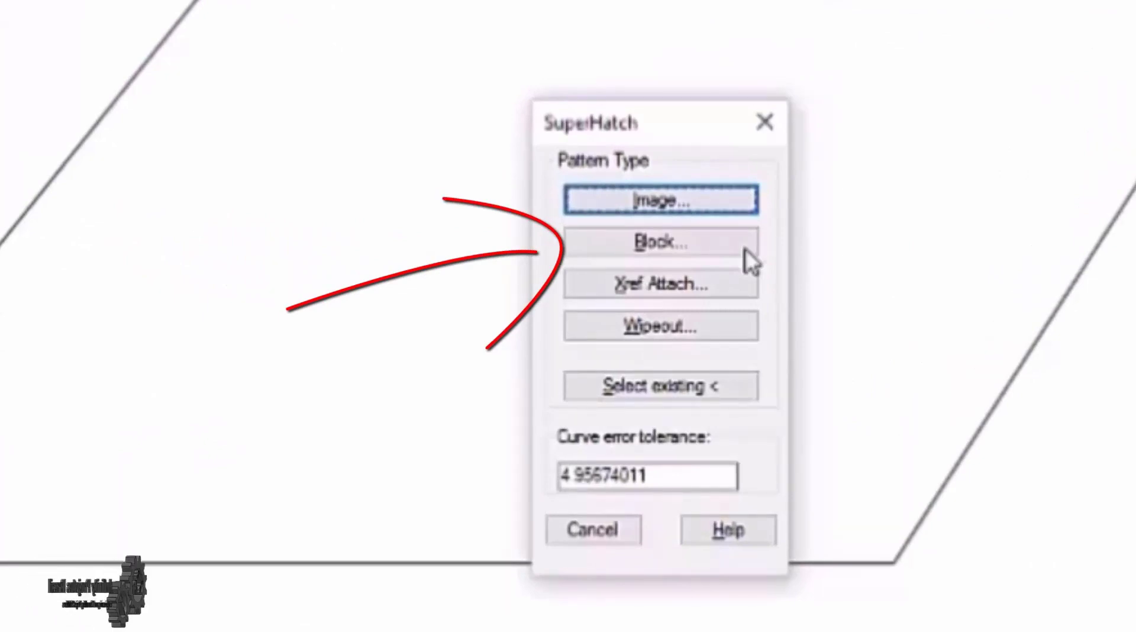
{"action": "left_click", "coordinate": [719, 237]}
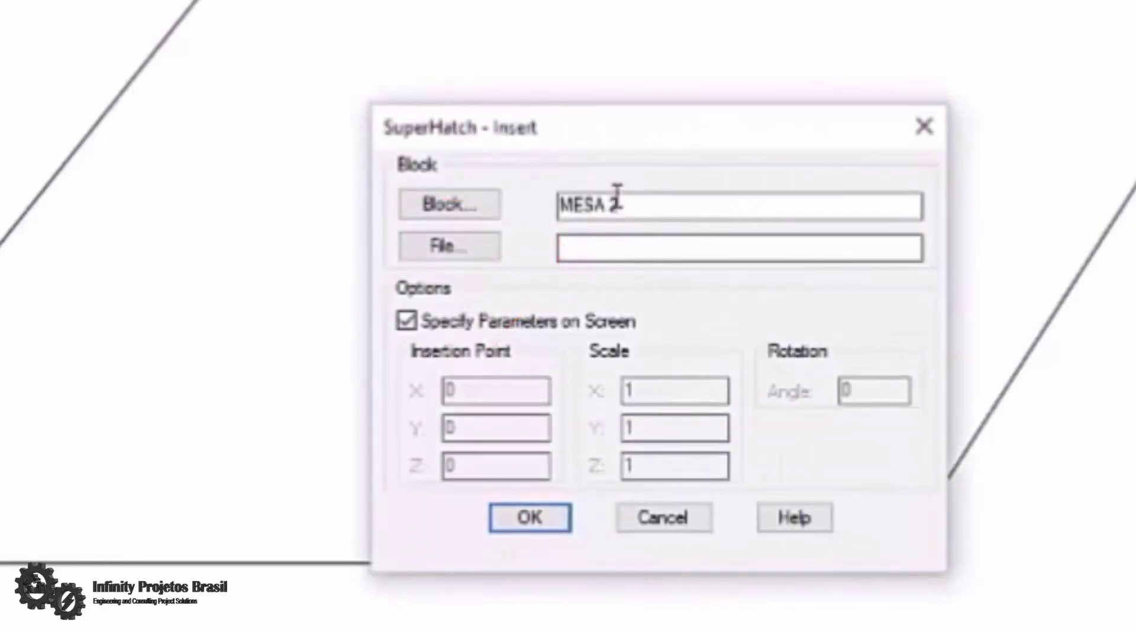
{"action": "left_click_drag", "start_coordinate": [617, 204], "coordinate": [584, 246]}
{"action": "left_click", "coordinate": [660, 527]}
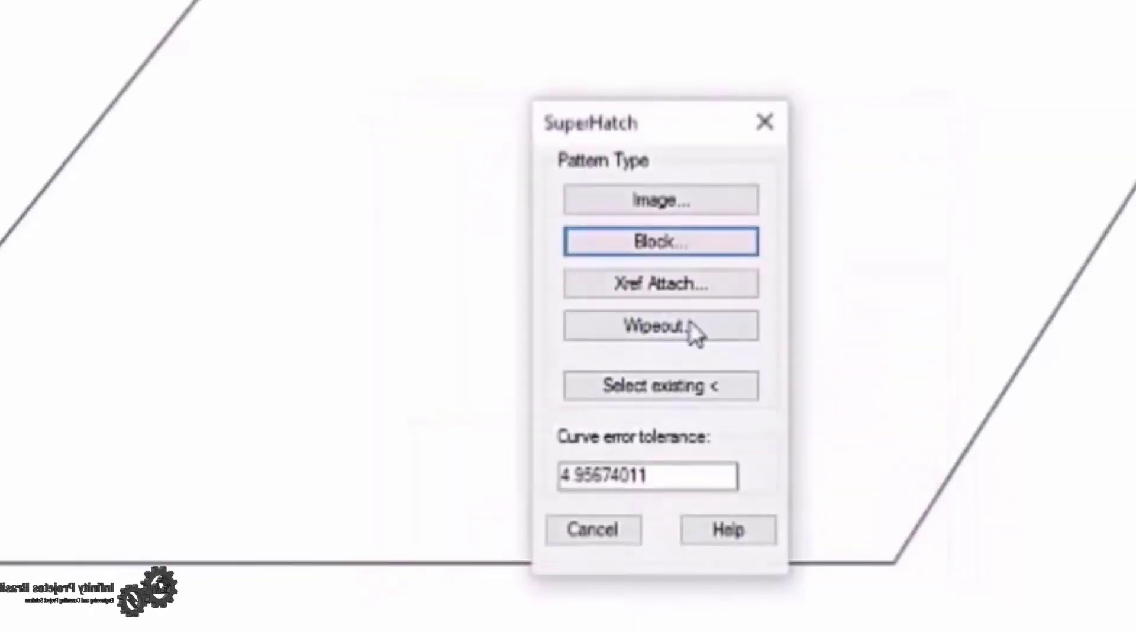
{"action": "left_click", "coordinate": [687, 290]}
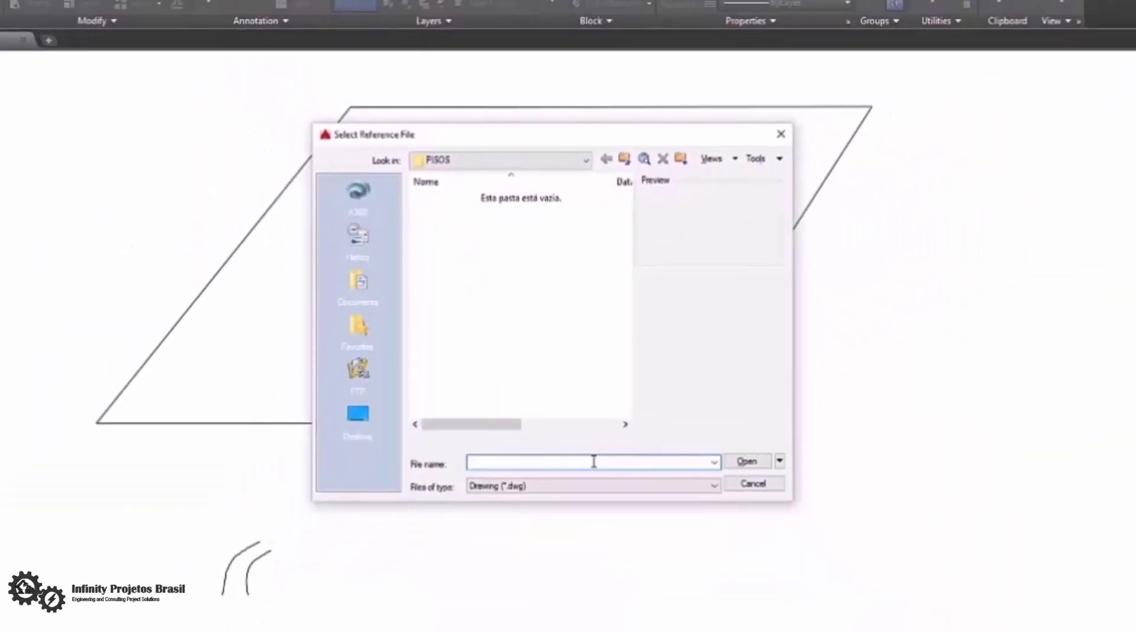
{"action": "left_click", "coordinate": [752, 483]}
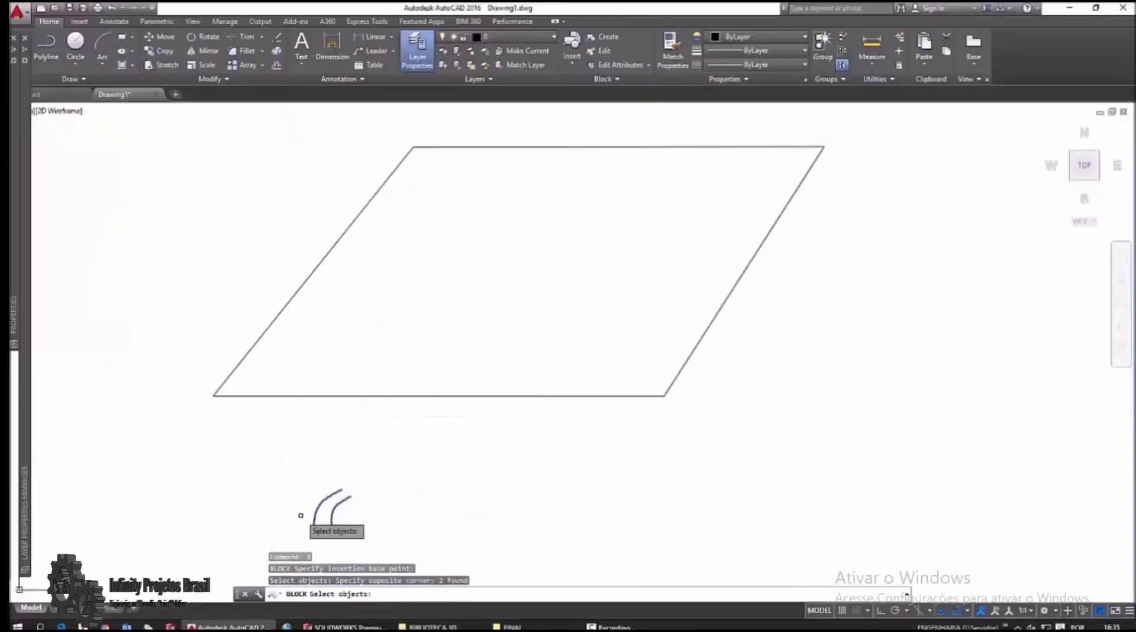
Step: Define the two curved lines below the parallelogram as a block named TELHA
{"action": "key", "text": "Return"}
{"action": "left_click", "coordinate": [611, 415]}
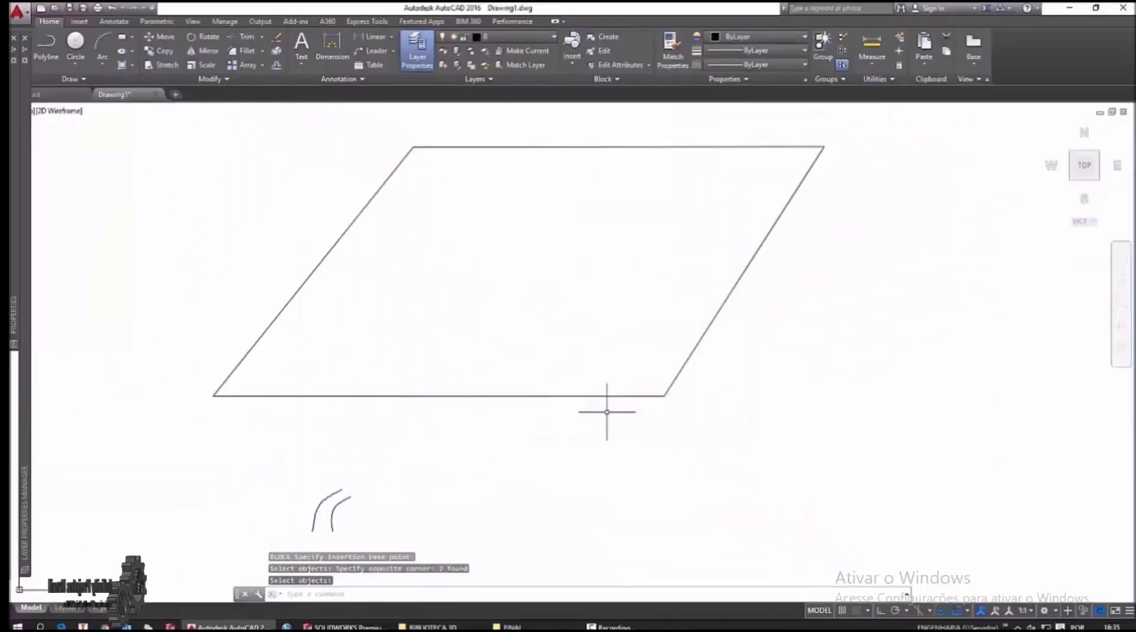
{"action": "key", "text": "Escape"}
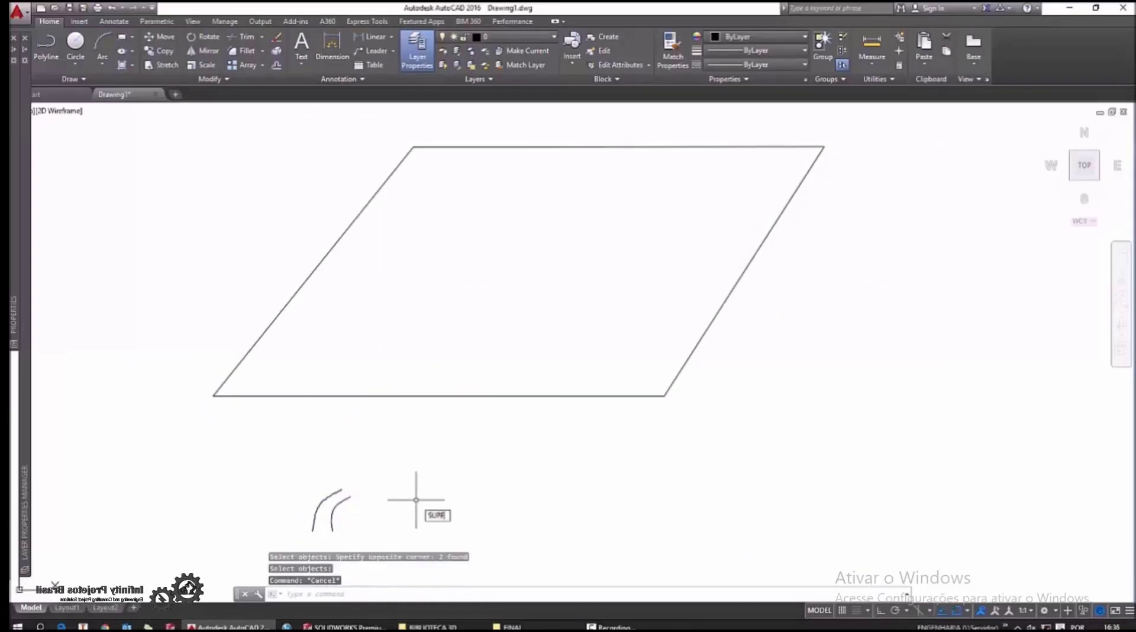
Step: Run SUPERHATCH with the Block pattern type and choose the TELHA block, keeping its parameters specified on screen
{"action": "key", "text": "Return"}
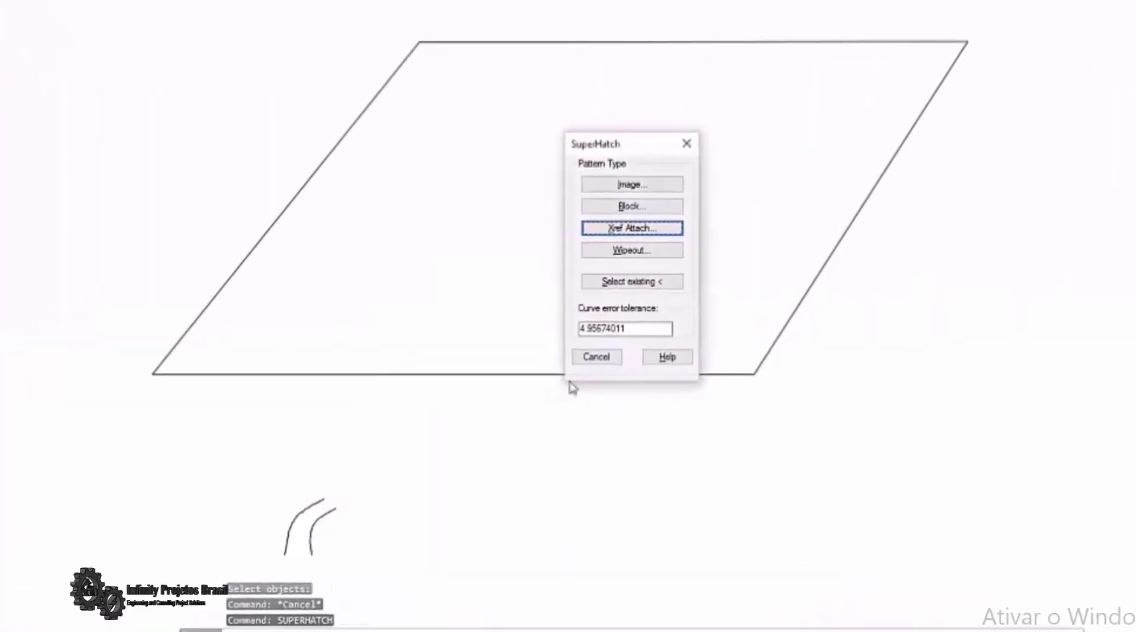
{"action": "left_click", "coordinate": [703, 153]}
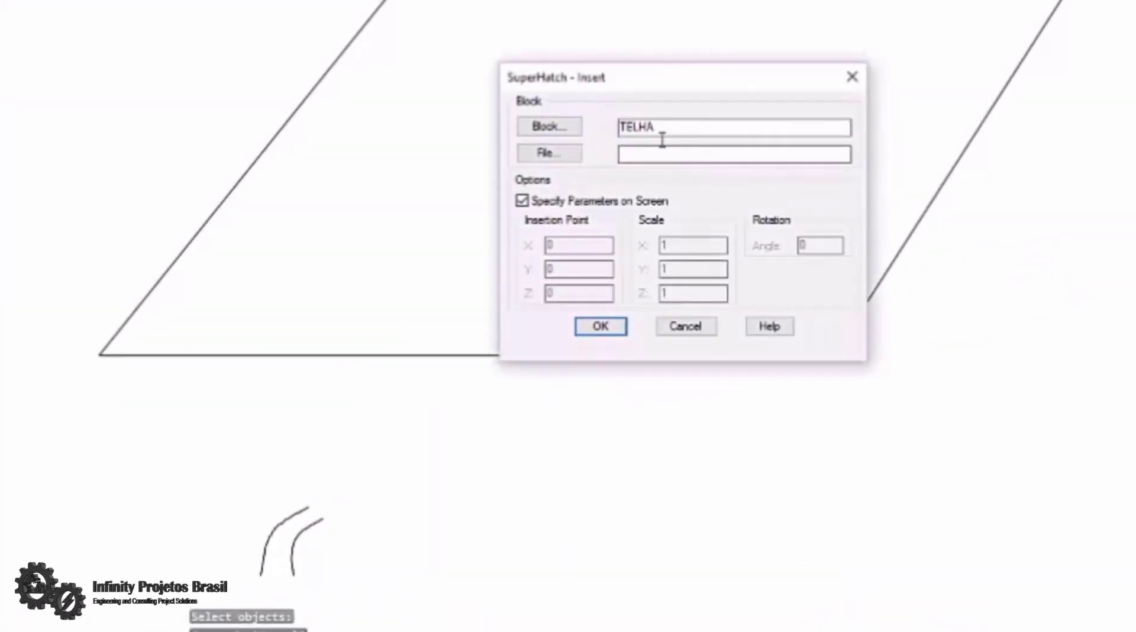
{"action": "left_click", "coordinate": [570, 130]}
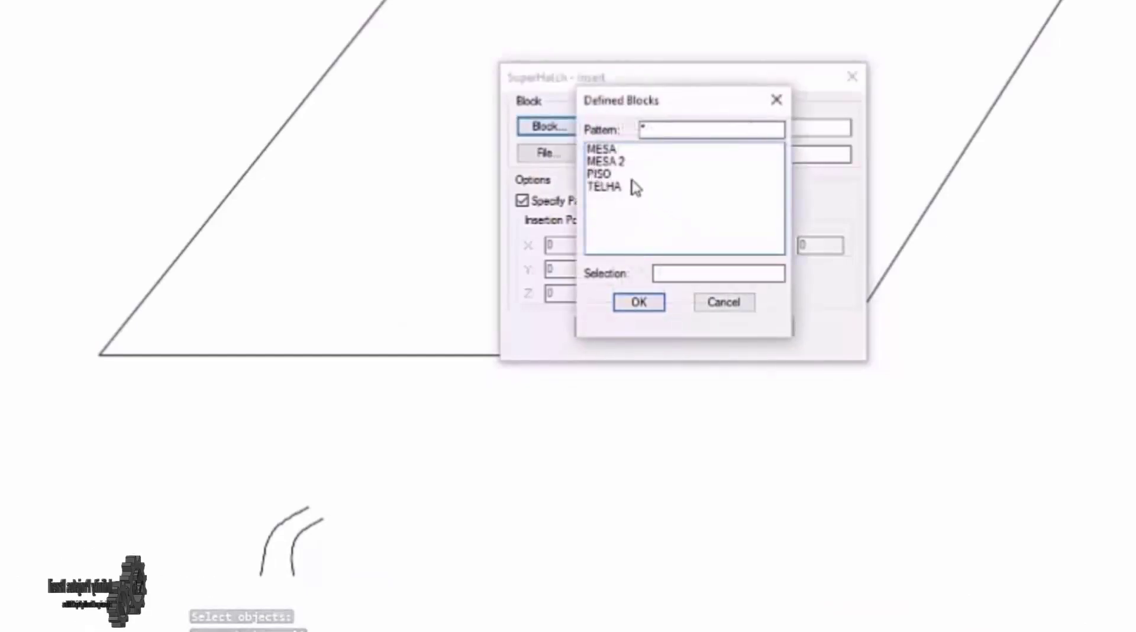
{"action": "double_click", "coordinate": [622, 189]}
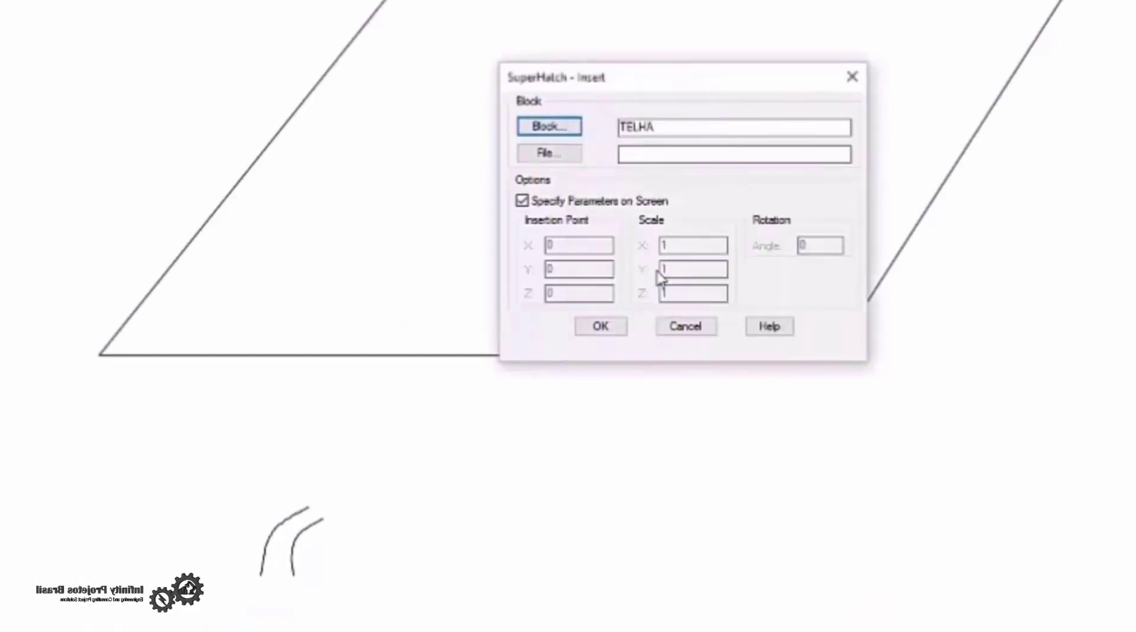
{"action": "left_click", "coordinate": [608, 327]}
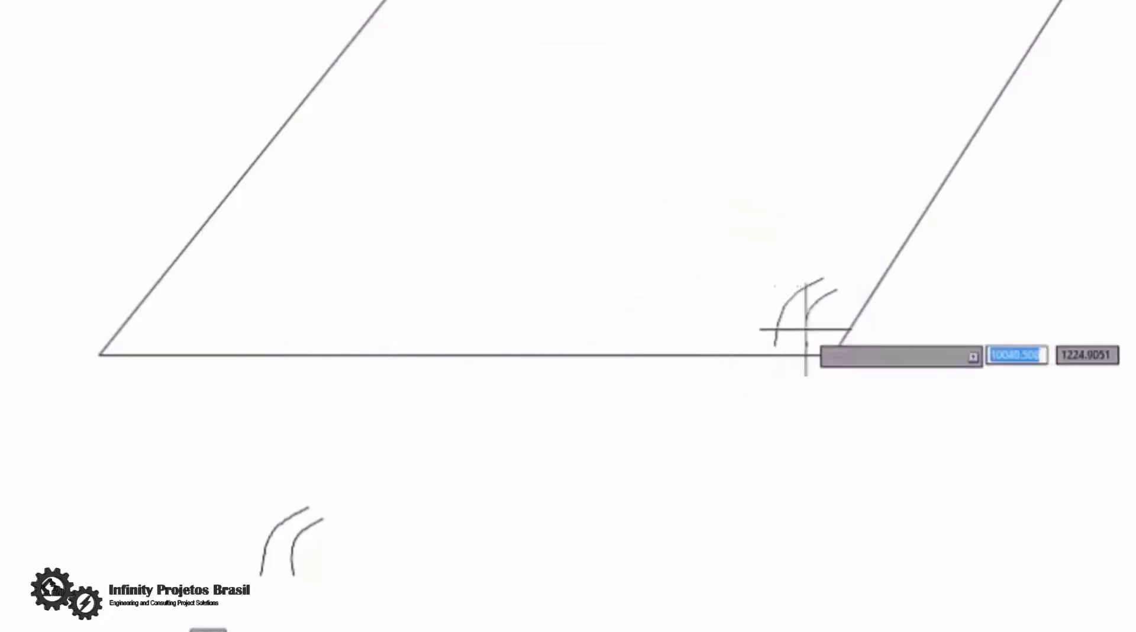
Step: Place the TELHA block near the parallelogram's lower-right corner at scale 1, rotated slightly counterclockwise, and accept the placement
{"action": "left_click", "coordinate": [805, 329]}
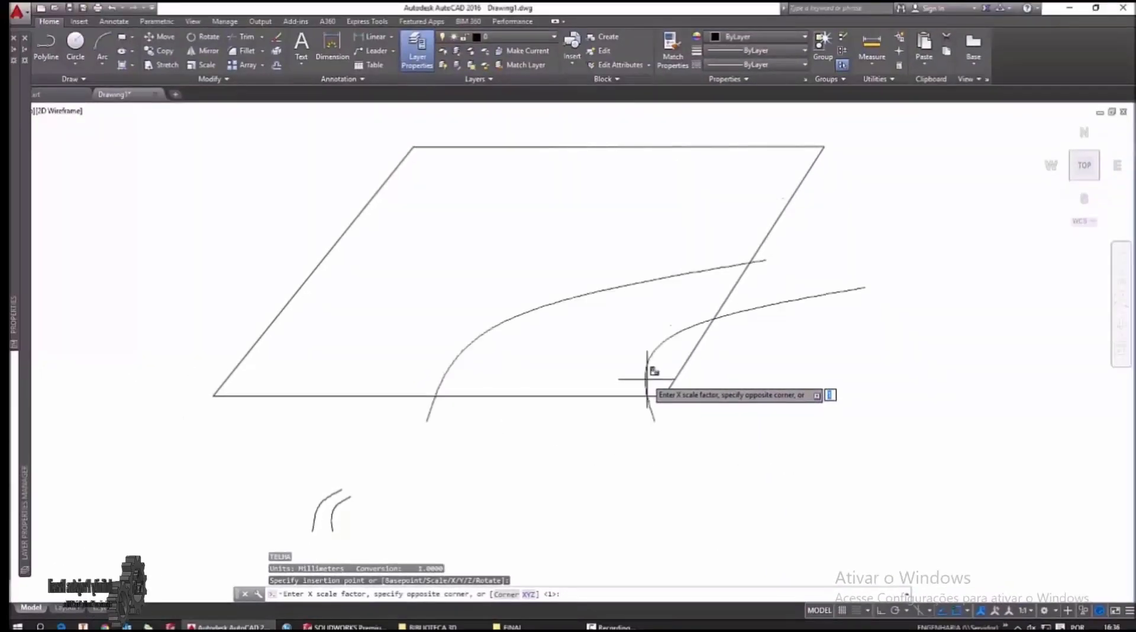
{"action": "key", "text": "Return"}
{"action": "key", "text": "Return"}
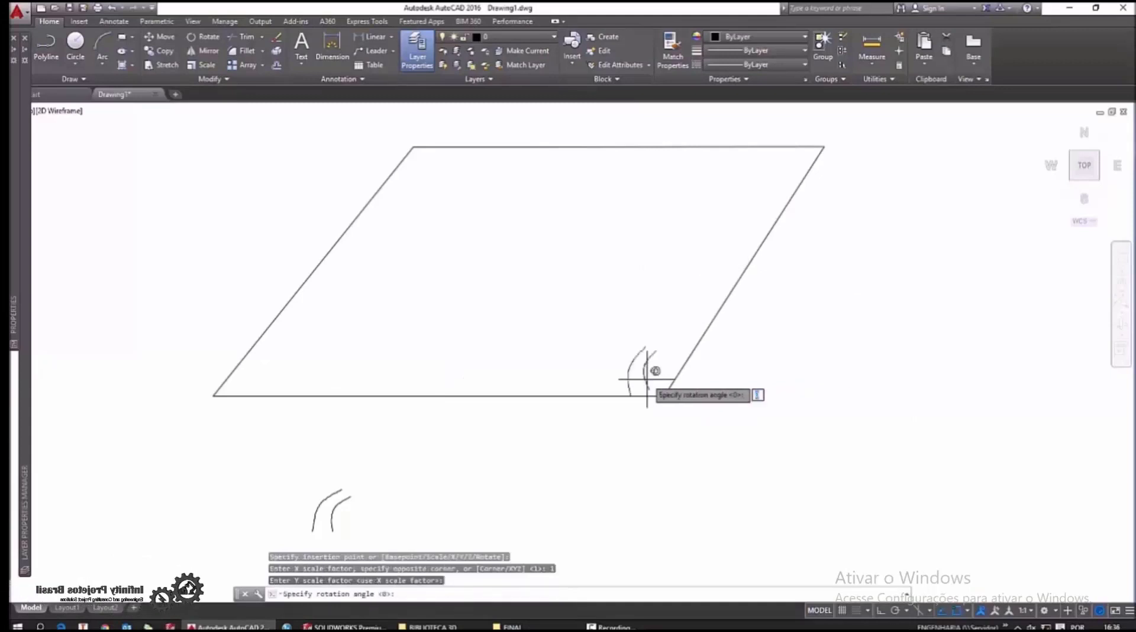
{"action": "key", "text": "Return"}
{"action": "key", "text": "Return"}
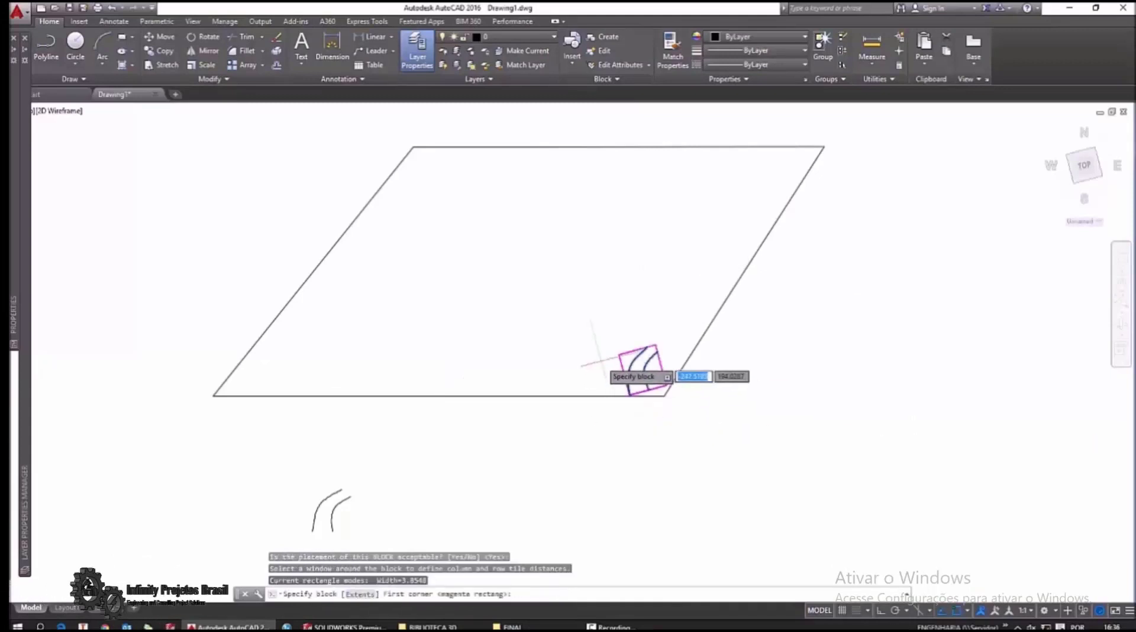
Step: Accept the magenta rectangle as the tile spacing and fill the inside of the parallelogram with the TELHA pattern
{"action": "key", "text": "Return"}
{"action": "left_click", "coordinate": [597, 354]}
{"action": "key", "text": "Return"}
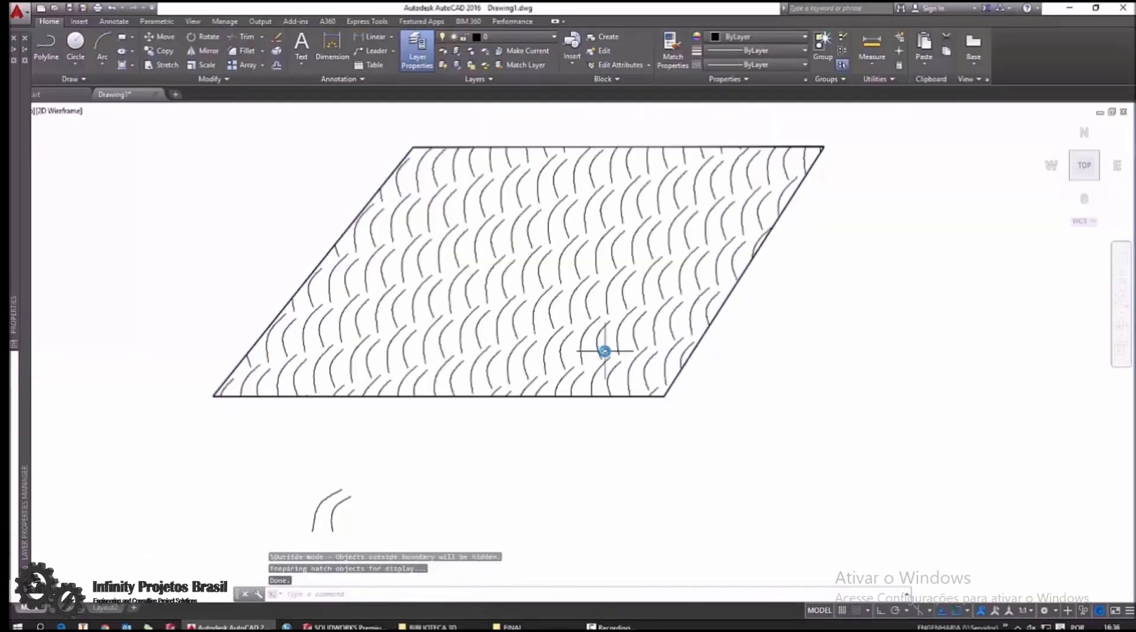
Step: Examine the roof-tile pattern across the parallelogram
{"action": "middle_click_drag", "start_coordinate": [797, 339], "coordinate": [801, 348]}
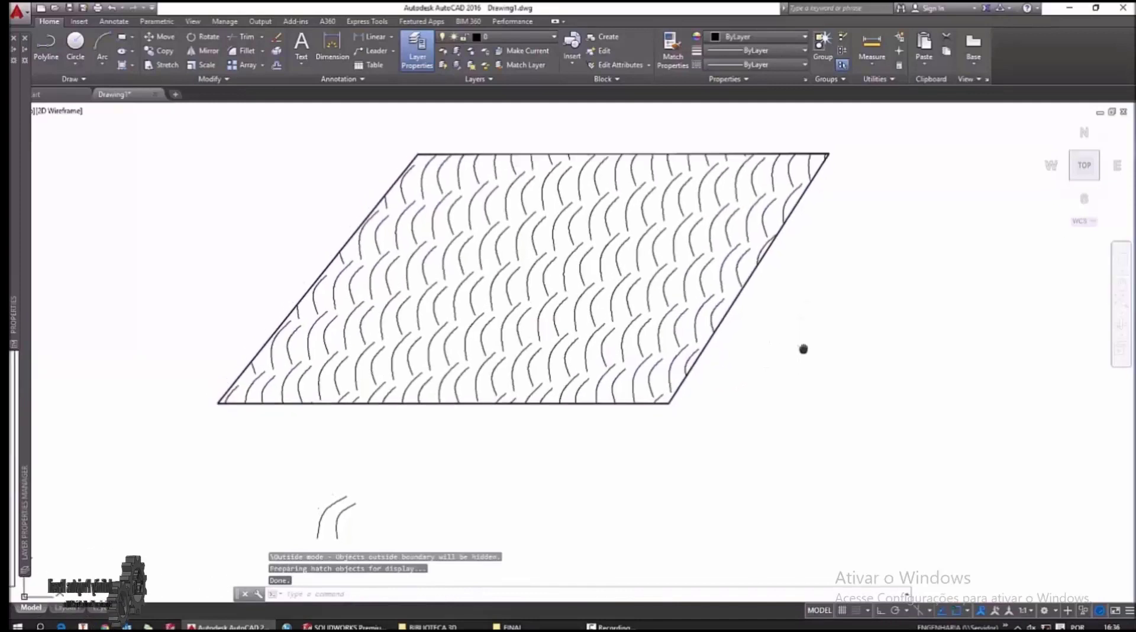
{"action": "key", "text": "Escape"}
{"action": "left_click", "coordinate": [650, 337]}
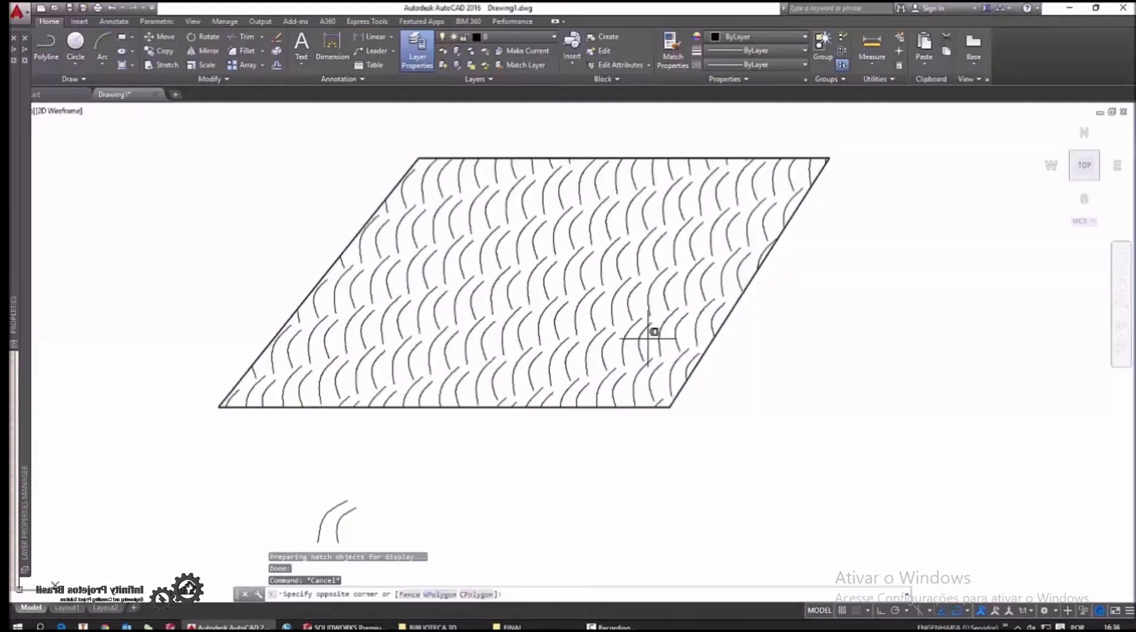
{"action": "left_click", "coordinate": [647, 336]}
{"action": "key", "text": "Escape"}
{"action": "scroll", "coordinate": [832, 344], "scroll_direction": "down", "scroll_amount": 2}
{"action": "middle_click_drag", "start_coordinate": [832, 344], "coordinate": [820, 354]}
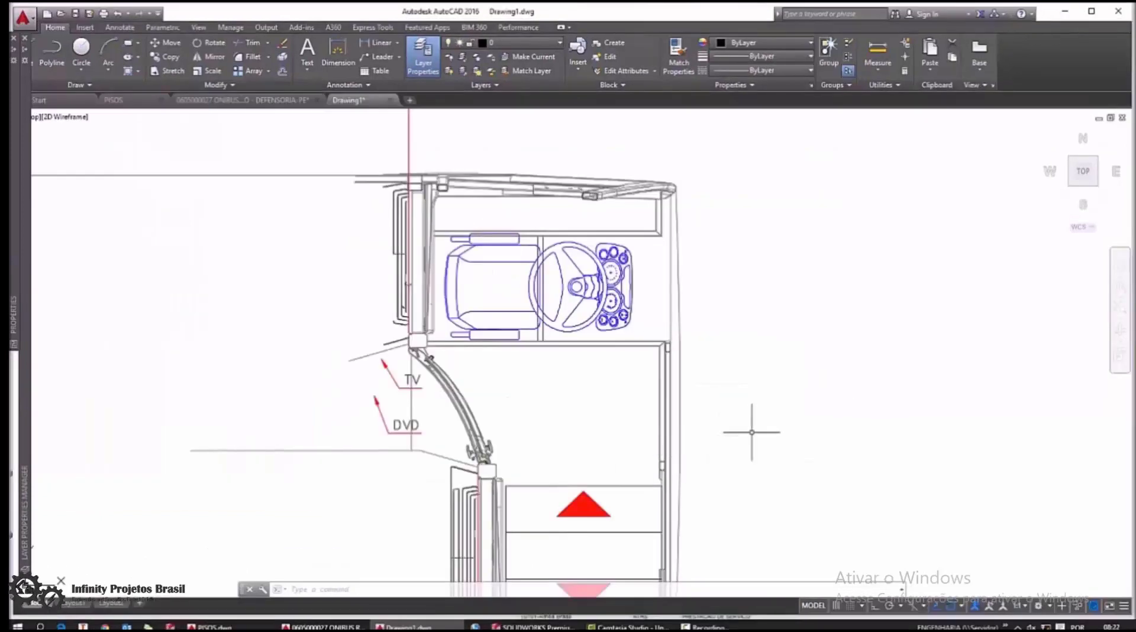
Step: Try to hatch the narrow compartment above the driver's seat in the bus plan with the ANGLE pattern
{"action": "middle_click_drag", "start_coordinate": [752, 433], "coordinate": [753, 388]}
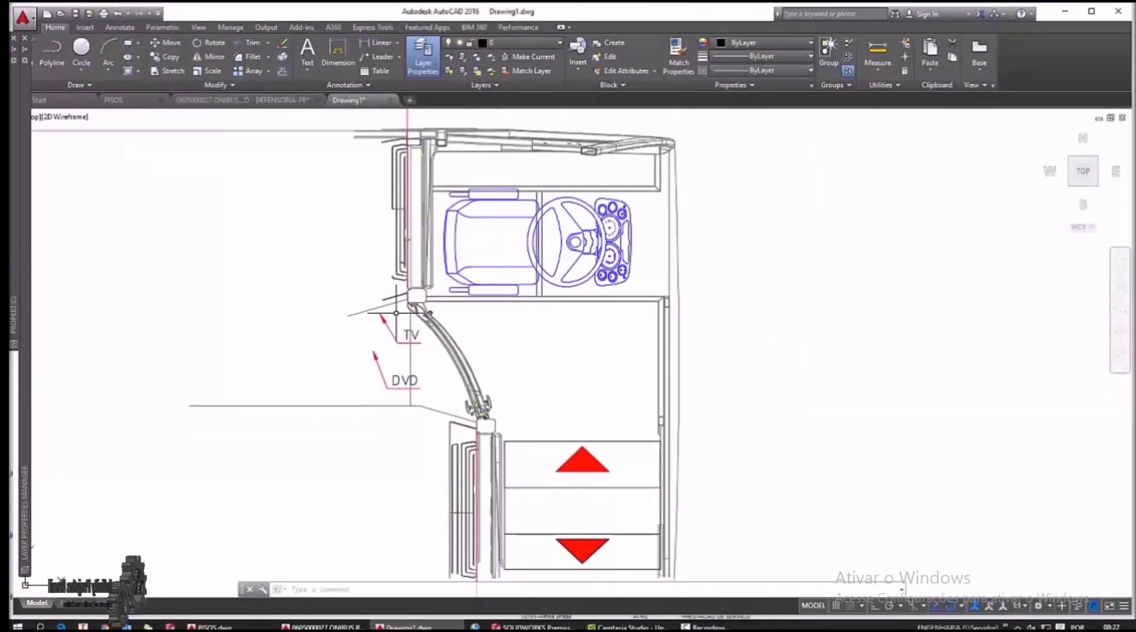
{"action": "type", "text": "h"}
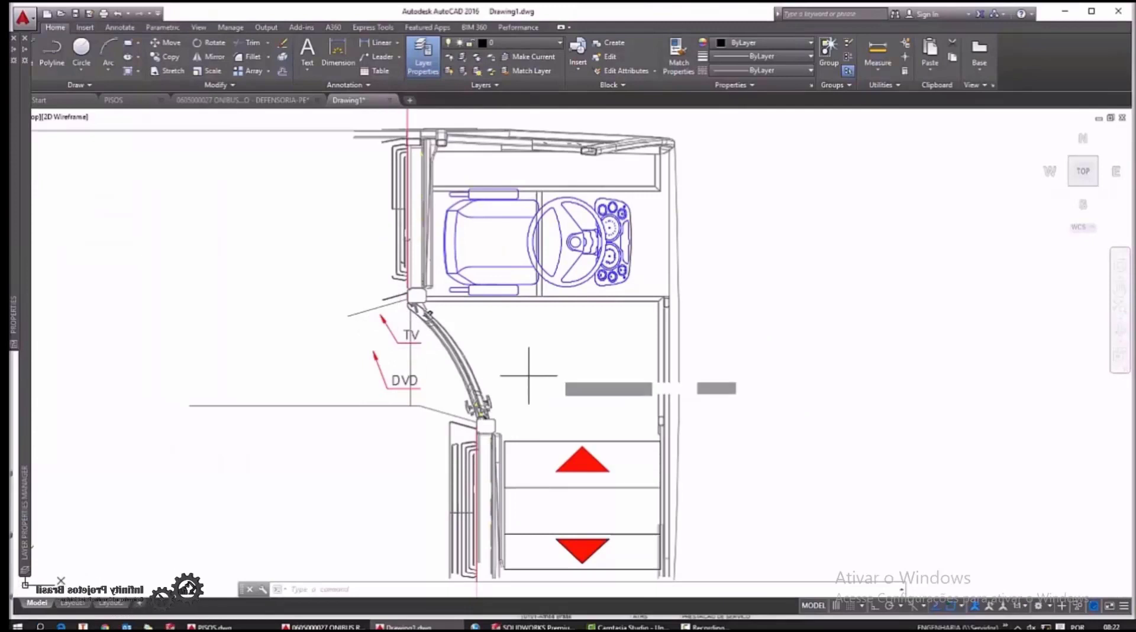
{"action": "key", "text": "Return"}
{"action": "left_click", "coordinate": [554, 177]}
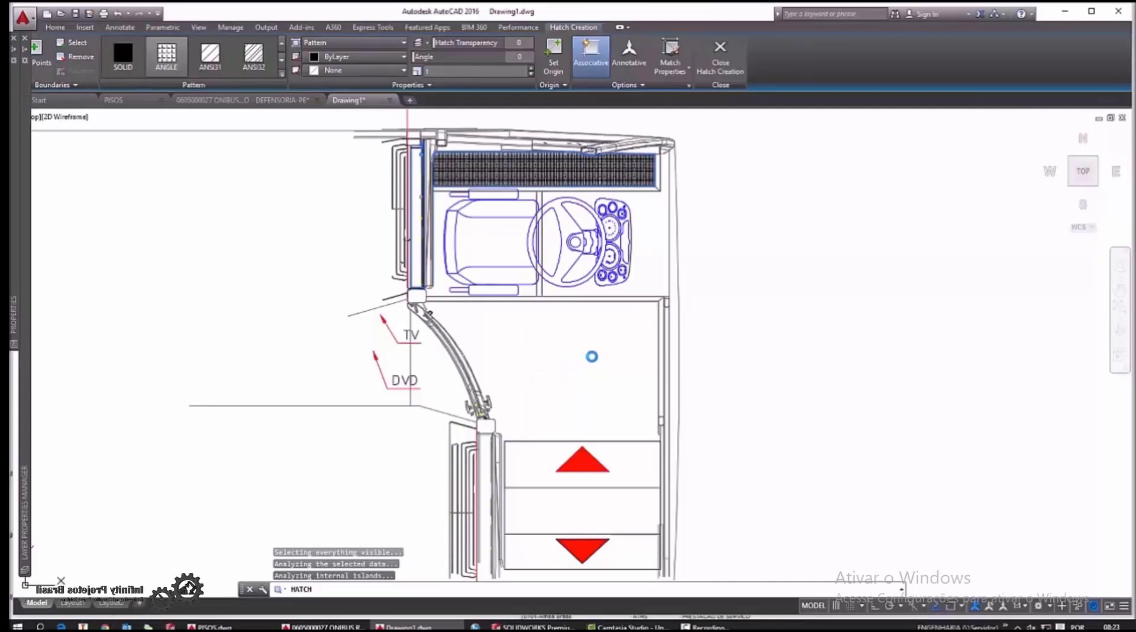
{"action": "key", "text": "Escape"}
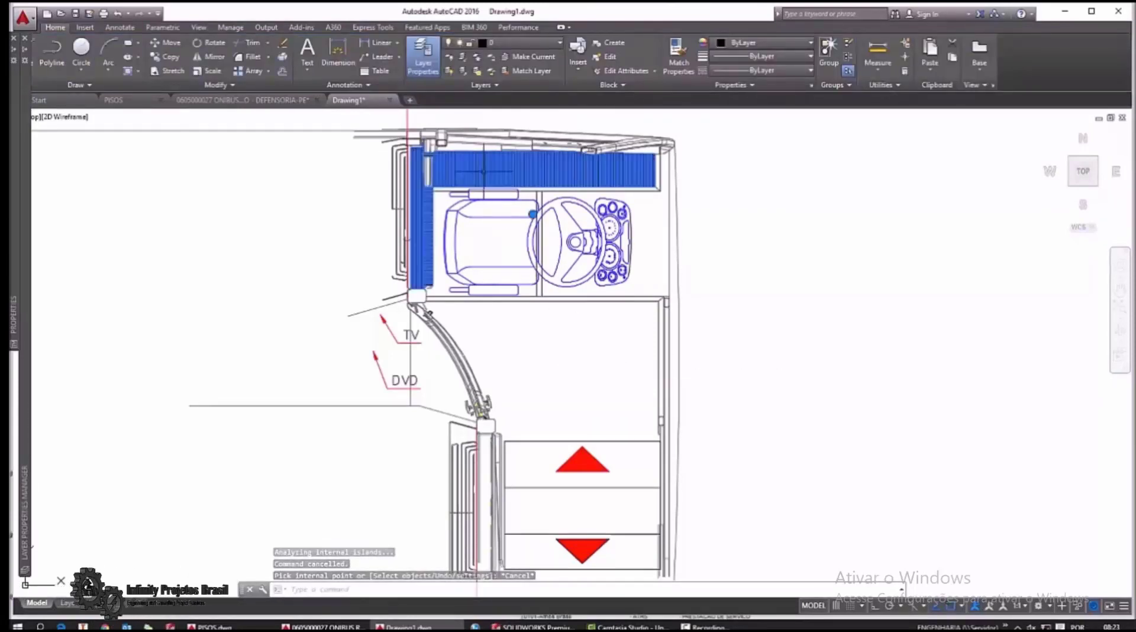
Step: Delete the hatch from the compartment above the driver's seat
{"action": "left_click", "coordinate": [484, 171]}
{"action": "key", "text": "Delete"}
{"action": "key", "text": "Escape"}
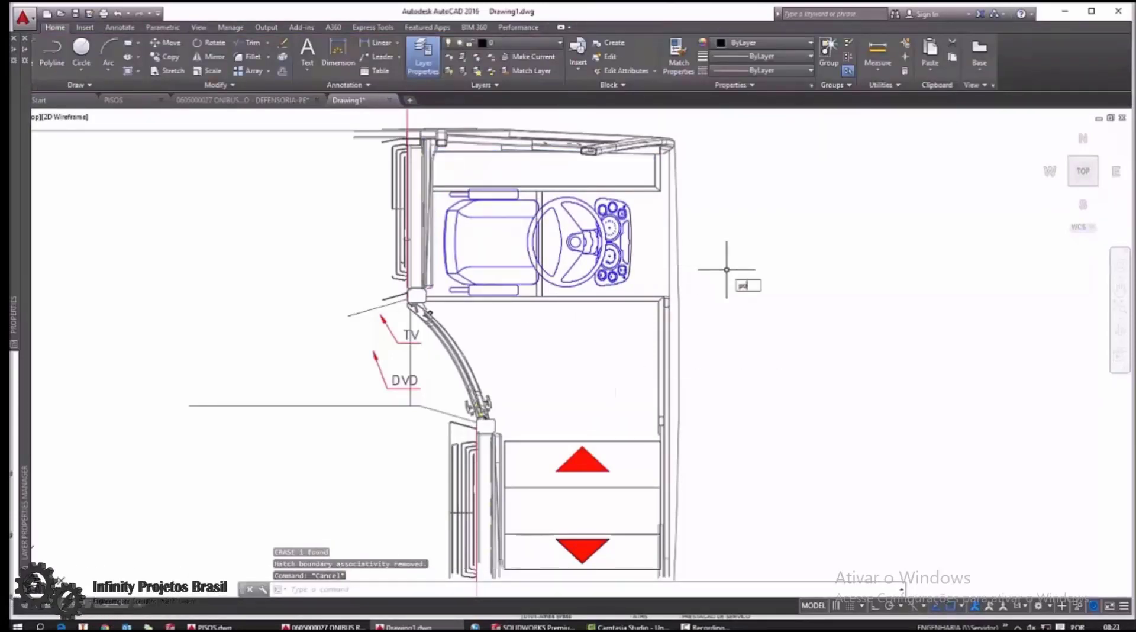
Step: Trace the driver's cabin floor with a polyline, following the curved door and the upper edge of the steps back to the start
{"action": "type", "text": "l"}
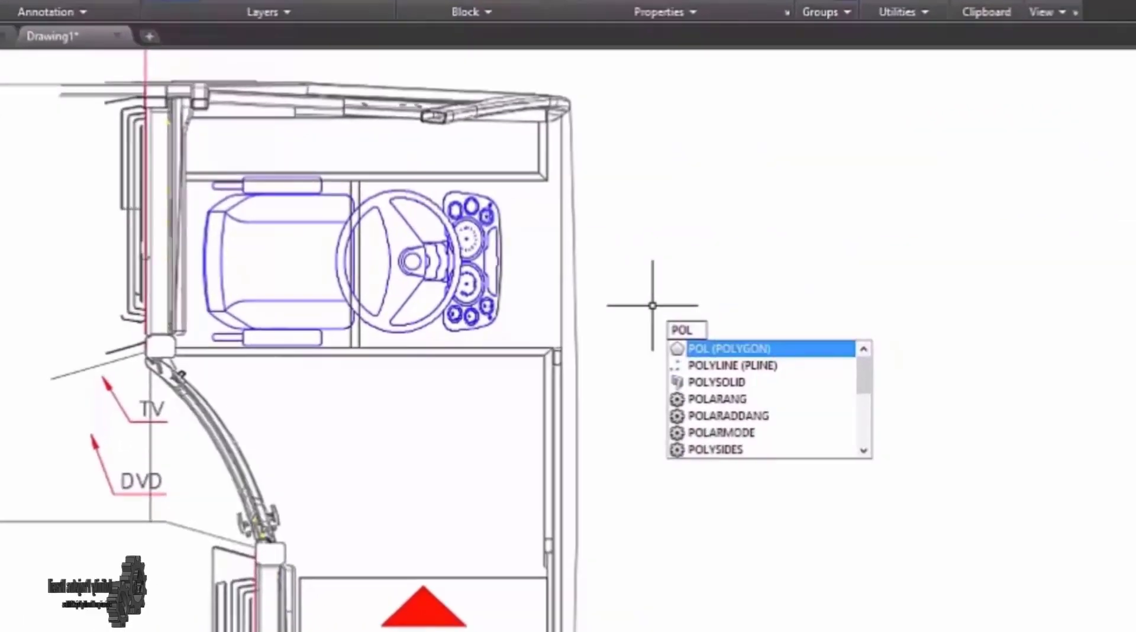
{"action": "key", "text": "Down"}
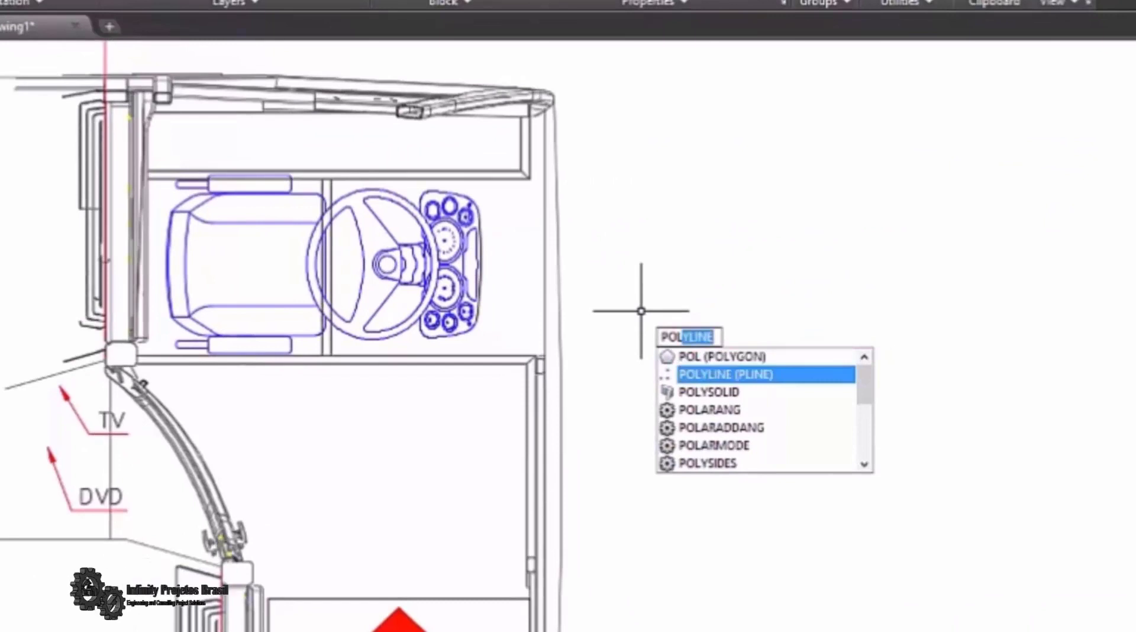
{"action": "key", "text": "Return"}
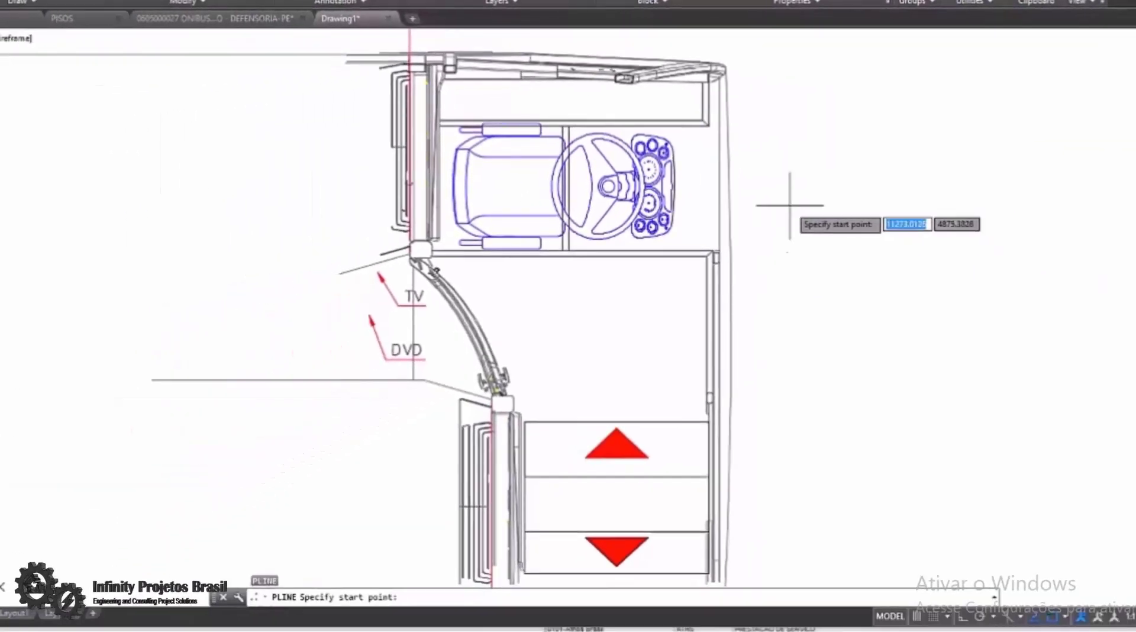
{"action": "left_click", "coordinate": [702, 81]}
{"action": "left_click", "coordinate": [413, 81]}
{"action": "left_click", "coordinate": [410, 245]}
{"action": "left_click", "coordinate": [426, 271]}
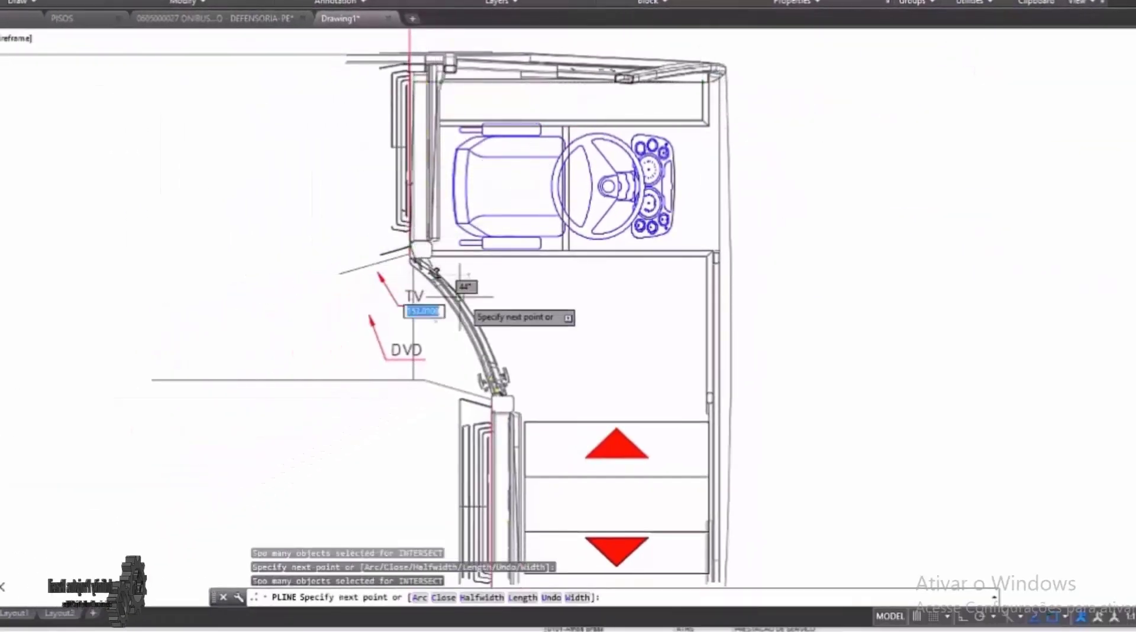
{"action": "left_click", "coordinate": [462, 300]}
{"action": "left_click", "coordinate": [485, 342]}
{"action": "left_click", "coordinate": [710, 421]}
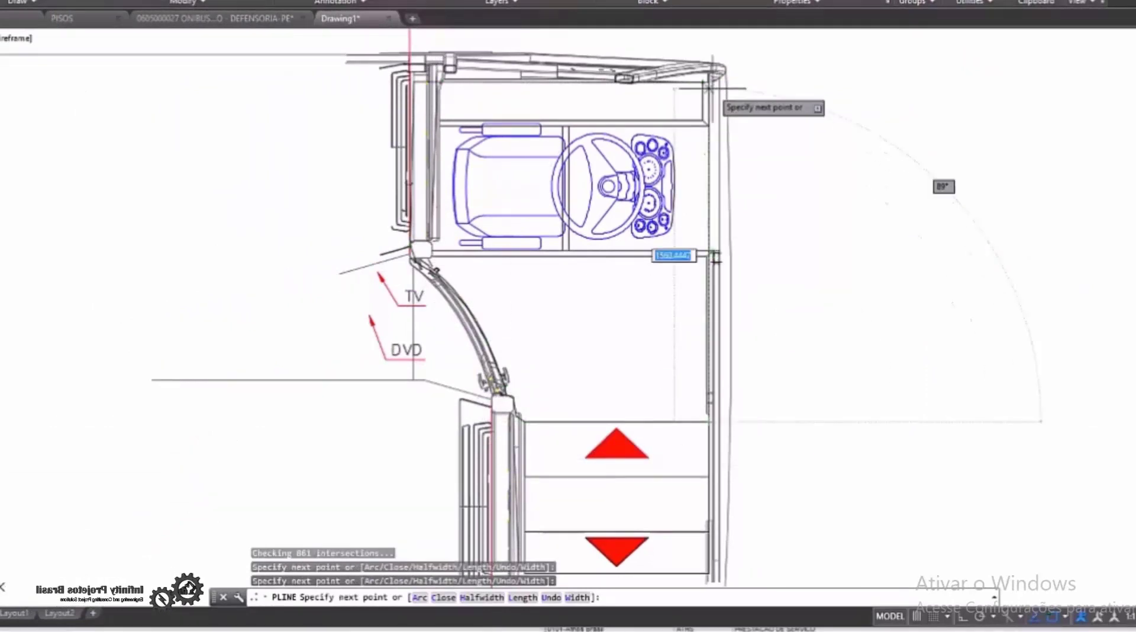
{"action": "left_click", "coordinate": [703, 82]}
{"action": "key", "text": "Return"}
Step: Move the floor outline out of the bus plan into the empty space to its right
{"action": "left_click", "coordinate": [705, 135]}
{"action": "type", "text": "m"}
{"action": "key", "text": "Return"}
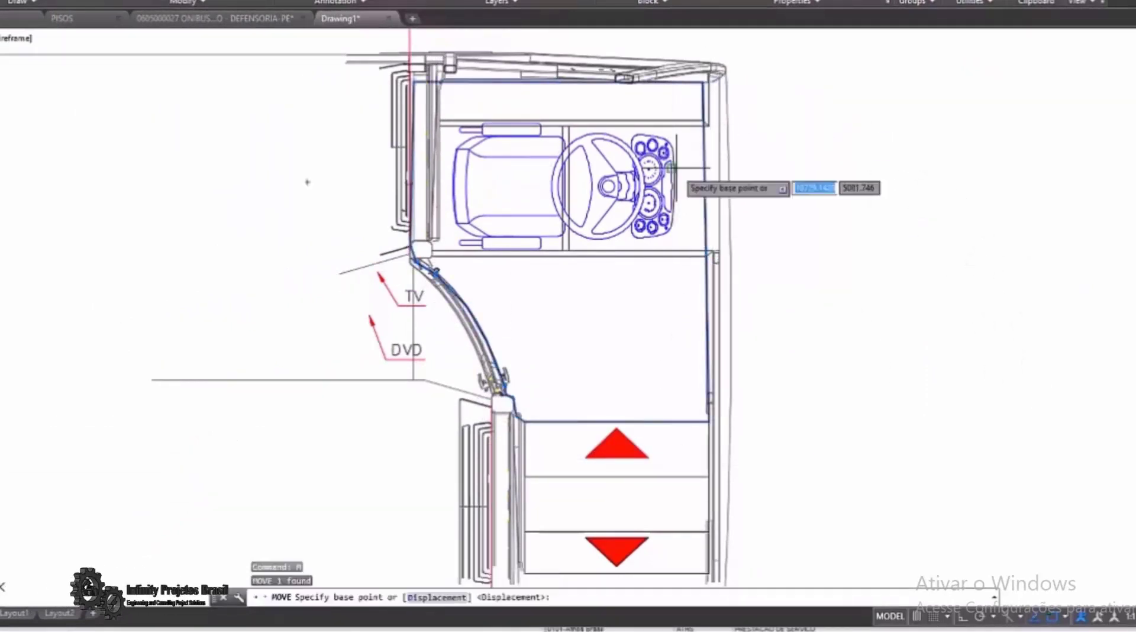
{"action": "left_click", "coordinate": [694, 191]}
{"action": "left_click", "coordinate": [1134, 192]}
{"action": "key", "text": "Escape"}
{"action": "middle_click_drag", "start_coordinate": [914, 141], "coordinate": [706, 214]}
{"action": "scroll", "coordinate": [954, 159], "scroll_direction": "up", "scroll_amount": 5}
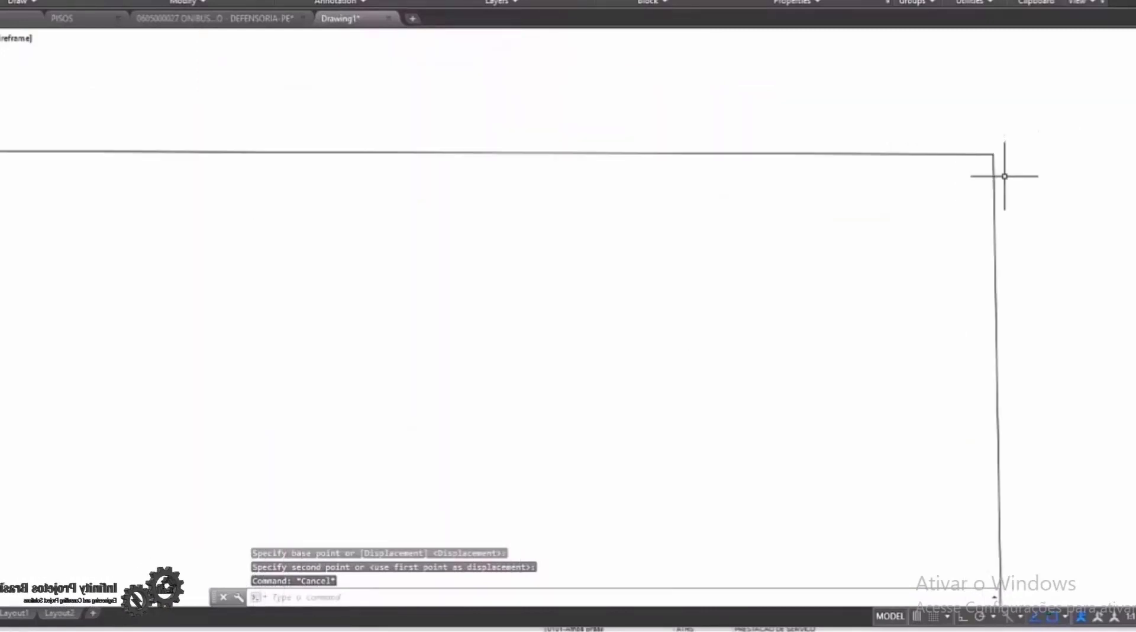
{"action": "scroll", "coordinate": [1005, 172], "scroll_direction": "down", "scroll_amount": 5}
{"action": "middle_click_drag", "start_coordinate": [976, 284], "coordinate": [909, 246]}
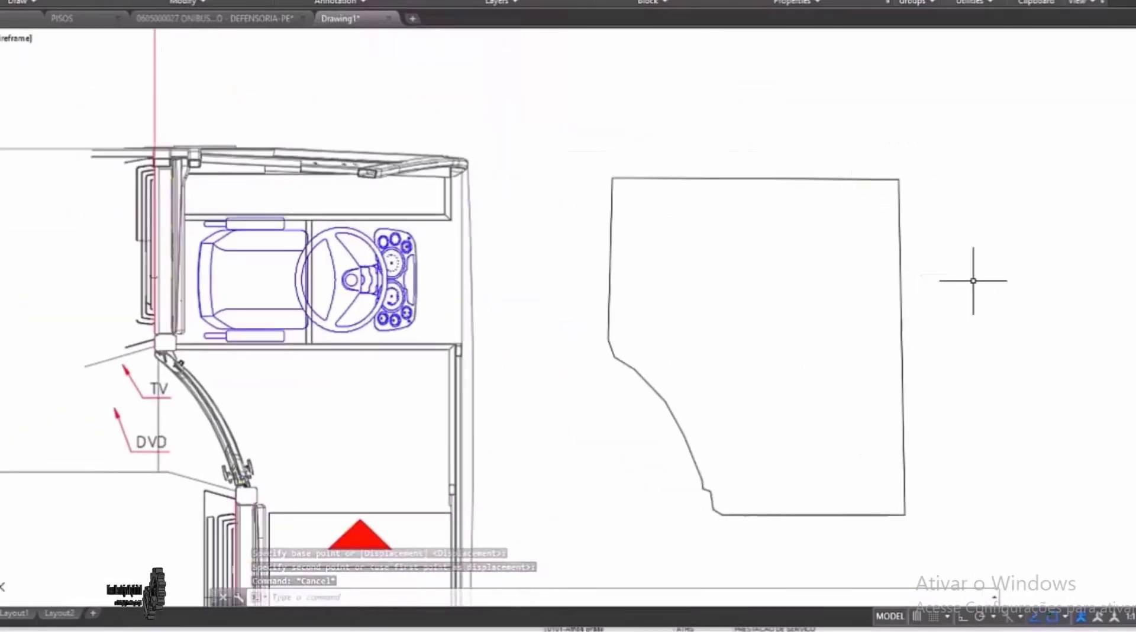
Step: Copy the floor outline beside the bus plan to the clipboard
{"action": "key", "text": "ctrl+c"}
{"action": "left_click", "coordinate": [976, 263]}
{"action": "left_click", "coordinate": [827, 211]}
{"action": "key", "text": "Return"}
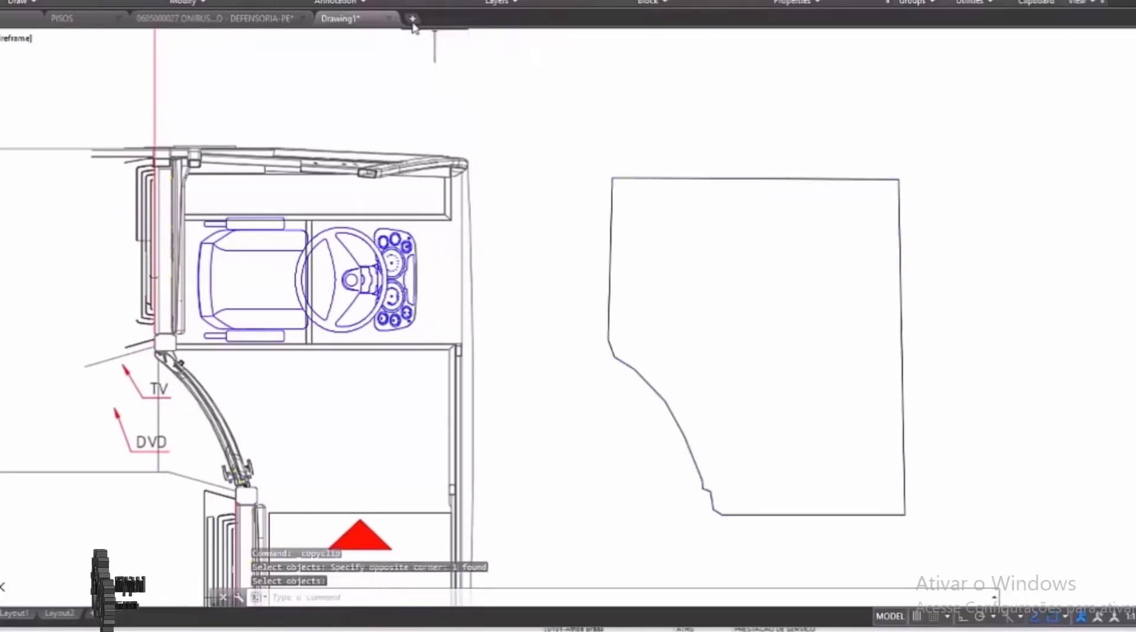
Step: Create a new drawing with the grid hidden and paste the floor outline into it
{"action": "left_click", "coordinate": [413, 21]}
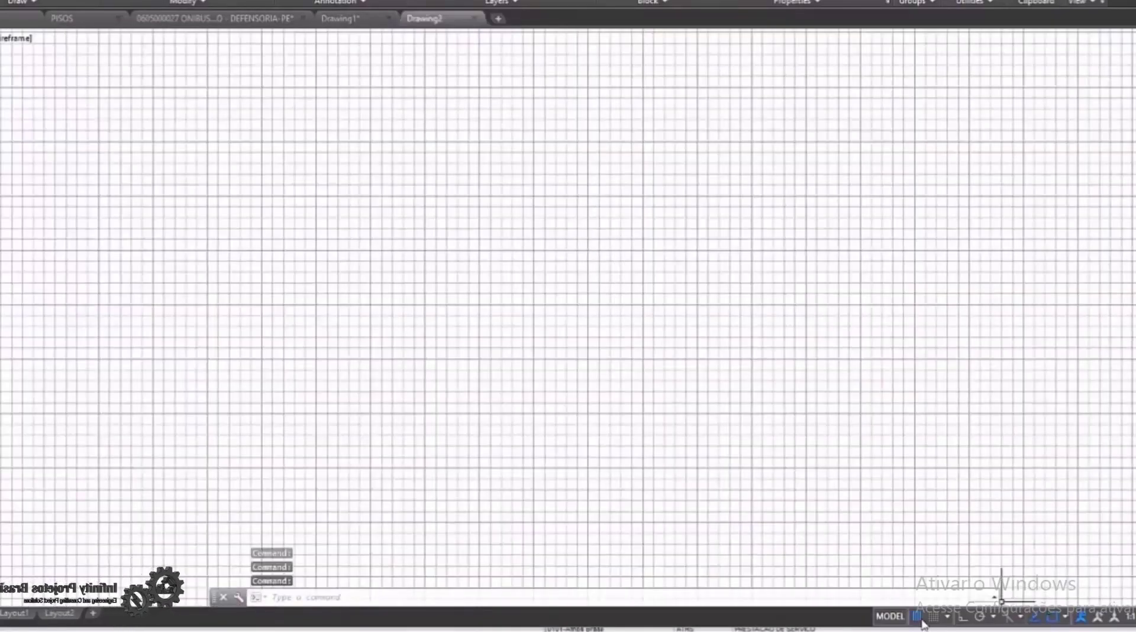
{"action": "left_click", "coordinate": [917, 617]}
{"action": "left_click", "coordinate": [784, 401]}
{"action": "key", "text": "ctrl+v"}
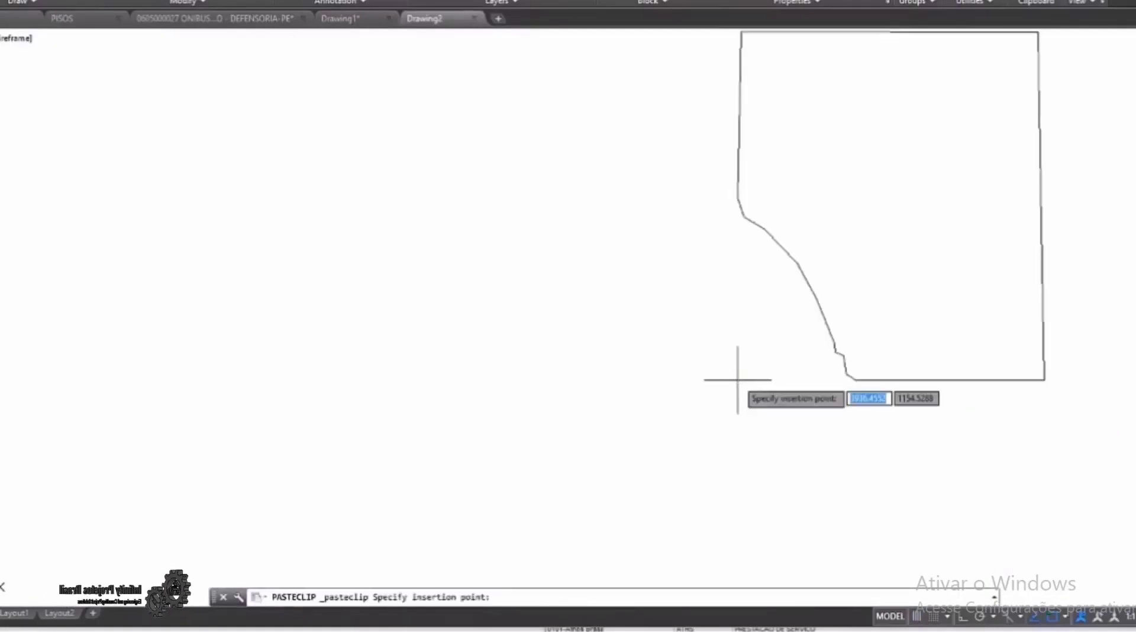
{"action": "left_click", "coordinate": [584, 484]}
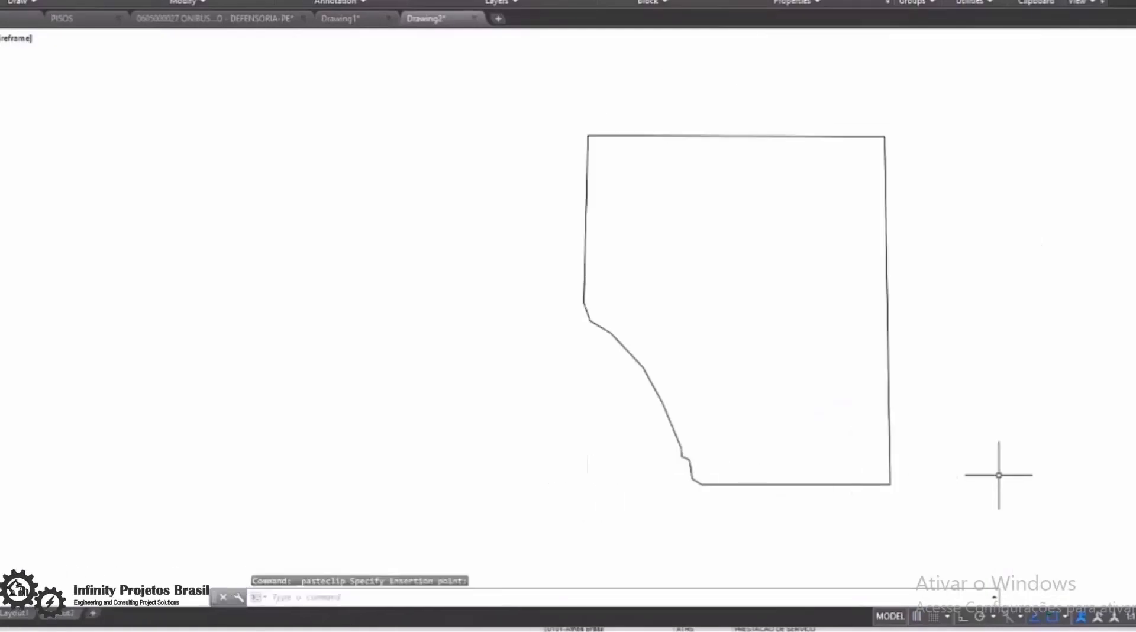
Step: Hatch the inside of the pasted floor outline
{"action": "key", "text": "Return"}
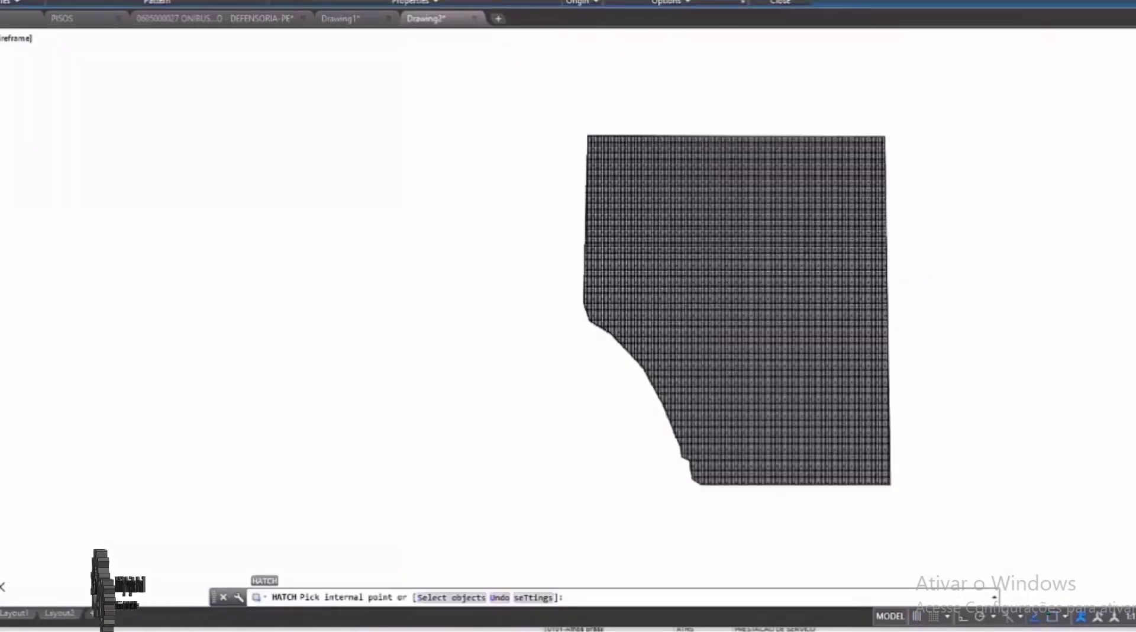
{"action": "left_click", "coordinate": [785, 287]}
{"action": "key", "text": "Return"}
Step: Copy the hatched floor outline and paste it into Drawing1, to the right of the existing outline
{"action": "key", "text": "ctrl+c"}
{"action": "key", "text": "Escape"}
{"action": "left_click", "coordinate": [341, 19]}
{"action": "key", "text": "ctrl+v"}
{"action": "left_click", "coordinate": [930, 349]}
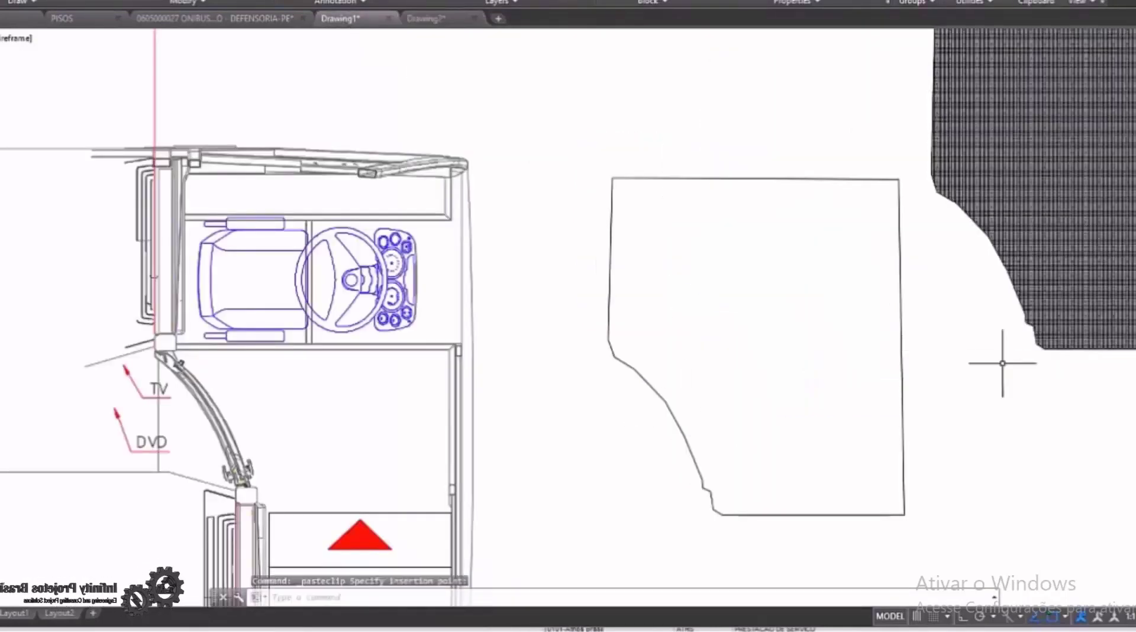
Step: Move only the hatch from its upper-left corner onto the matching corner of the driver's cabin floor
{"action": "scroll", "coordinate": [503, 422], "scroll_direction": "down", "scroll_amount": 2}
{"action": "type", "text": "m"}
{"action": "key", "text": "Return"}
{"action": "left_click", "coordinate": [800, 257]}
{"action": "key", "text": "Return"}
{"action": "left_click", "coordinate": [773, 166]}
{"action": "left_click", "coordinate": [285, 269]}
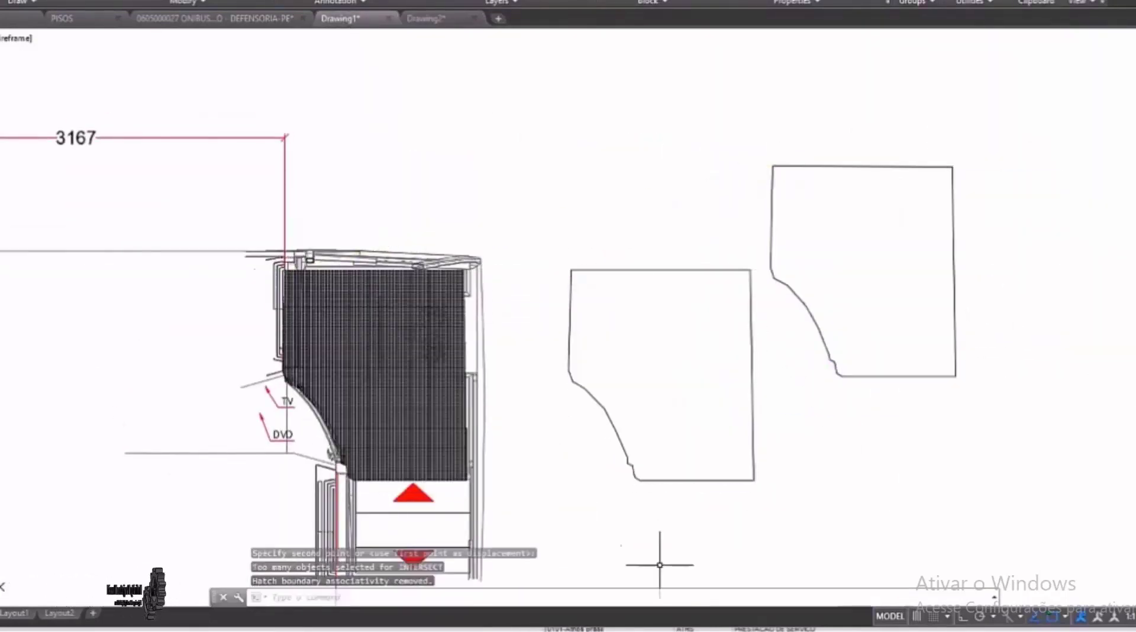
Step: Send the cabin floor hatch to the back so it lies behind the seat, steering wheel and plan lines
{"action": "left_click", "coordinate": [435, 334]}
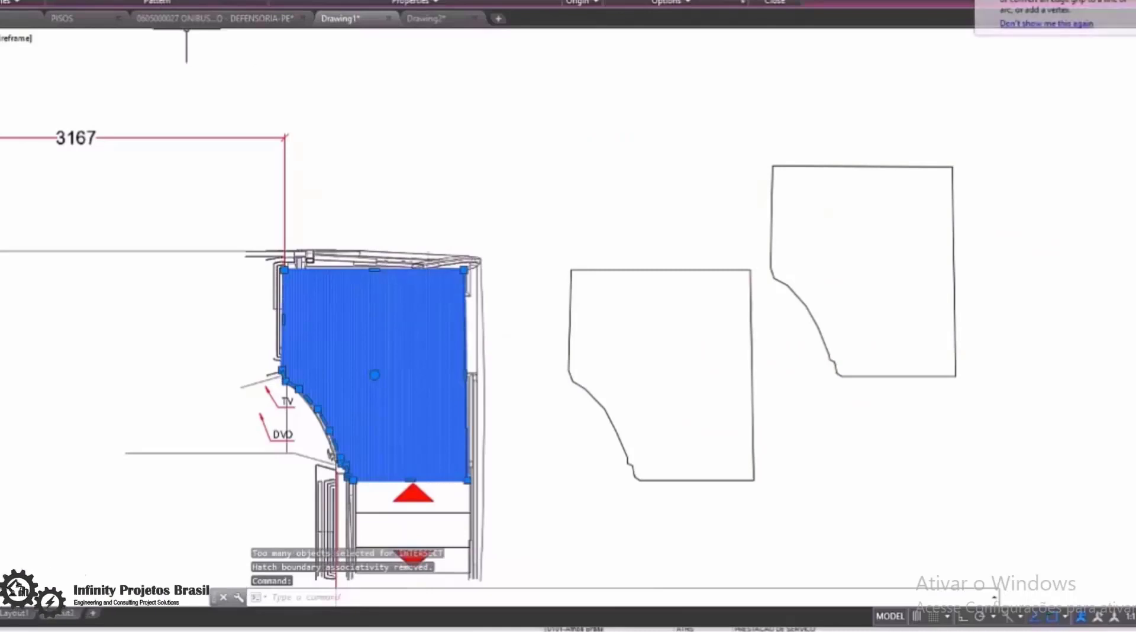
{"action": "left_click", "coordinate": [36, 0]}
{"action": "left_click", "coordinate": [205, 3]}
{"action": "left_click", "coordinate": [263, 37]}
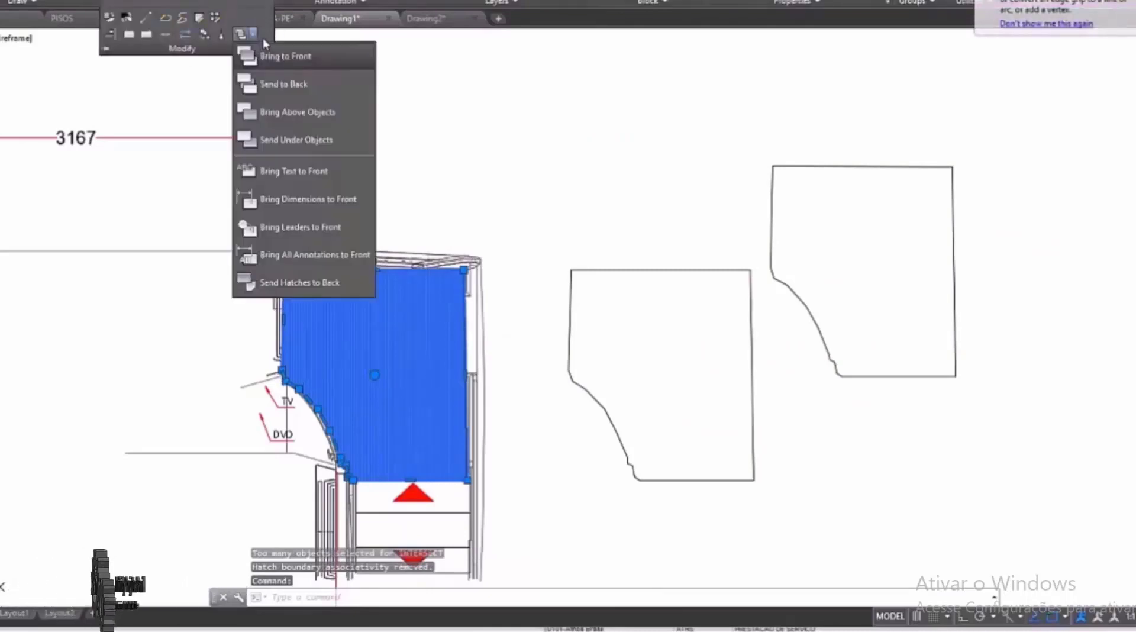
{"action": "left_click", "coordinate": [272, 86]}
{"action": "key", "text": "Escape"}
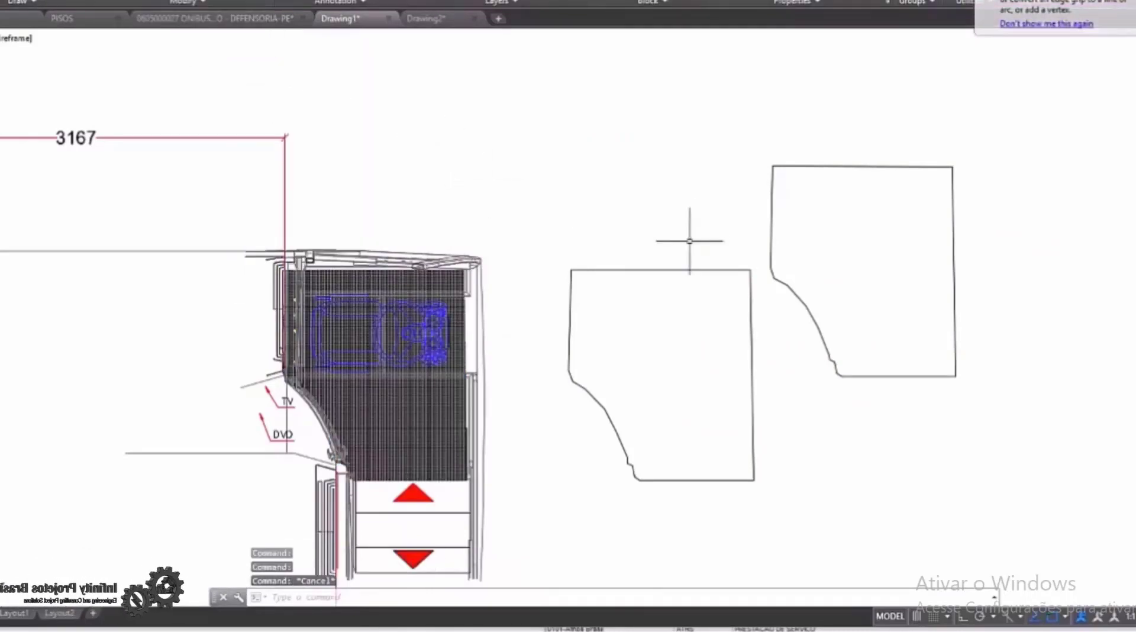
{"action": "middle_click_drag", "start_coordinate": [598, 386], "coordinate": [645, 330]}
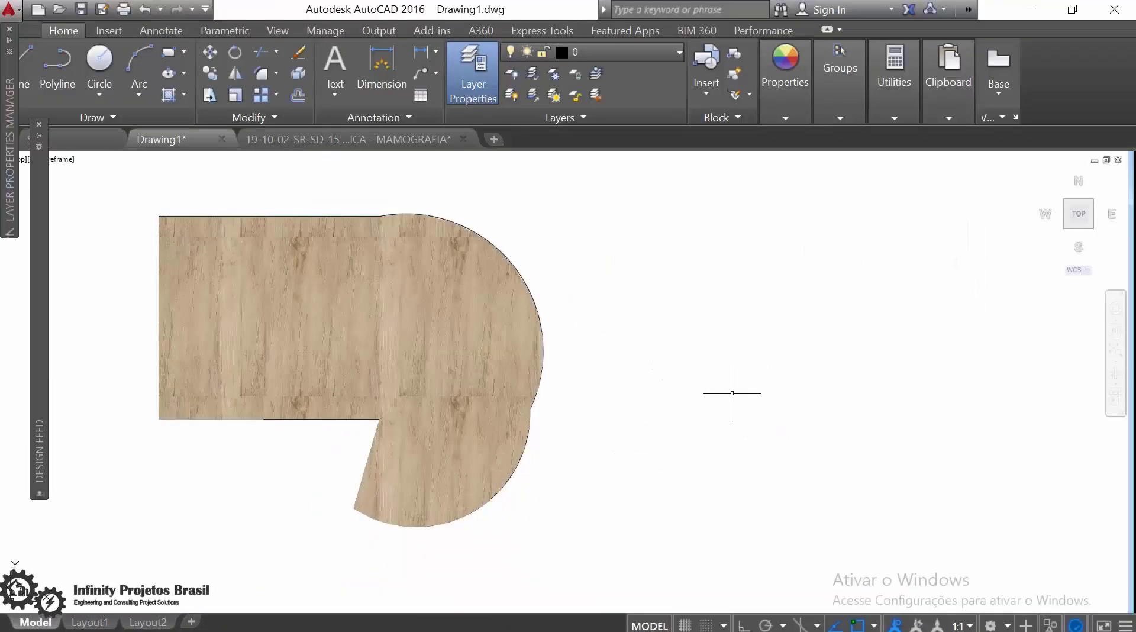
Step: Draw an upright rectangle in the empty space right of the wood-filled shape
{"action": "type", "text": "c"}
{"action": "key", "text": "Return"}
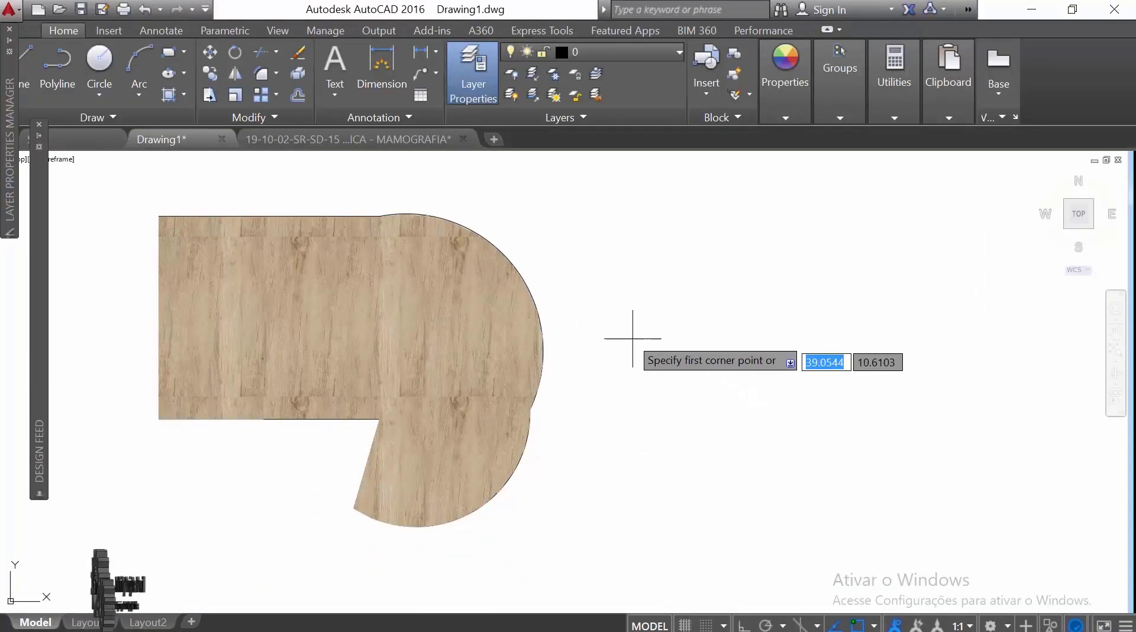
{"action": "left_click", "coordinate": [620, 327]}
{"action": "left_click", "coordinate": [720, 499]}
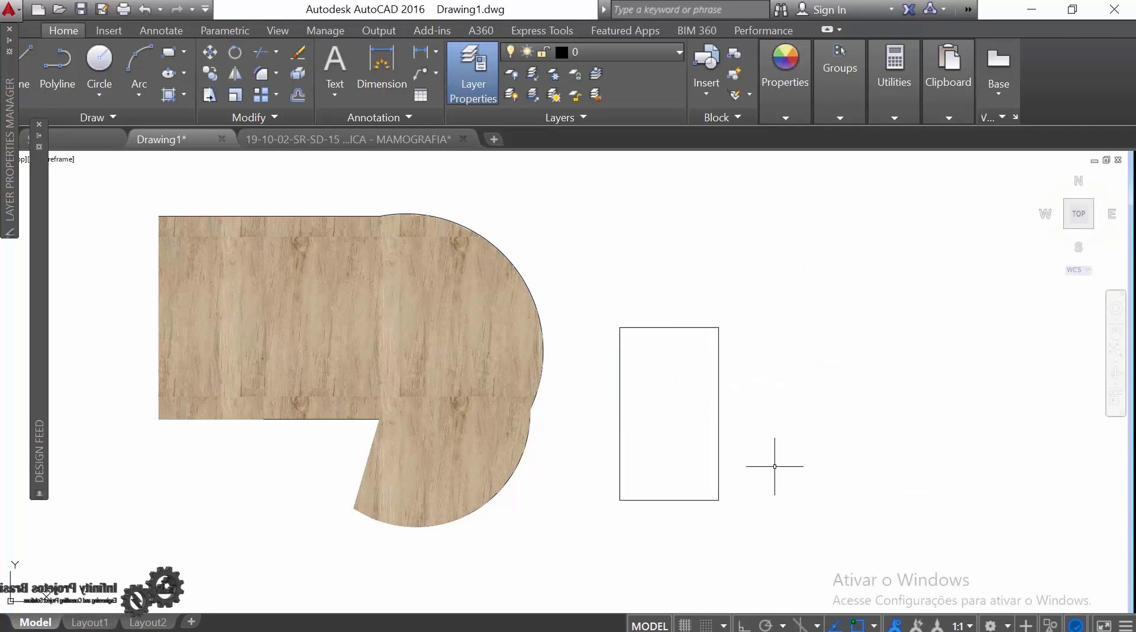
Step: Move the unmasked rectangle over the right edge of the wood-filled shape
{"action": "type", "text": "wipeout"}
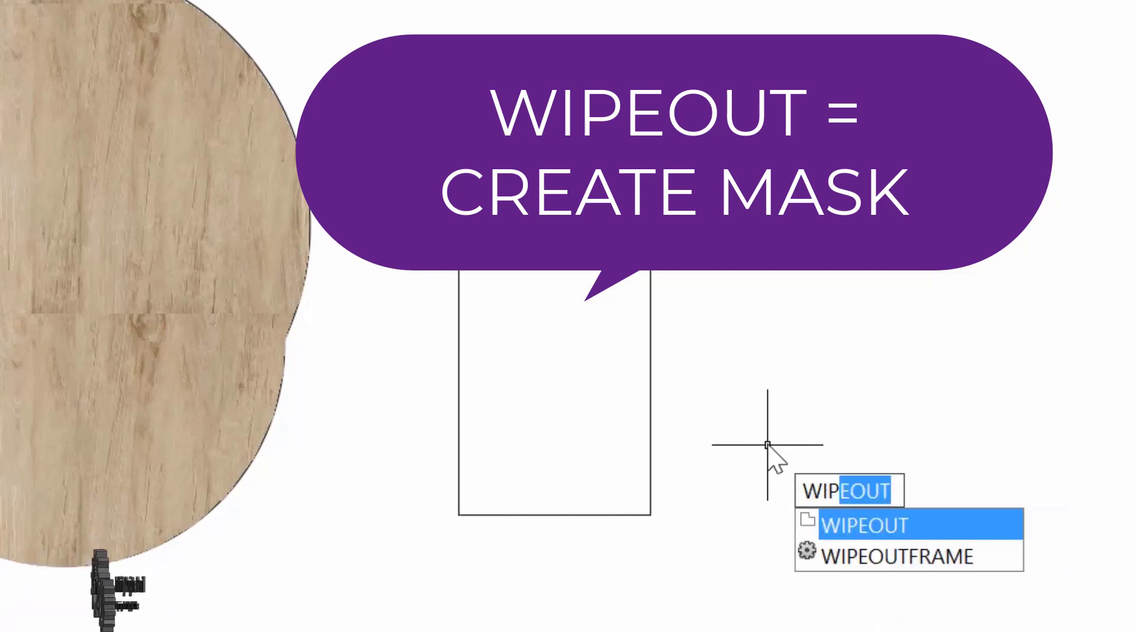
{"action": "key", "text": "Return"}
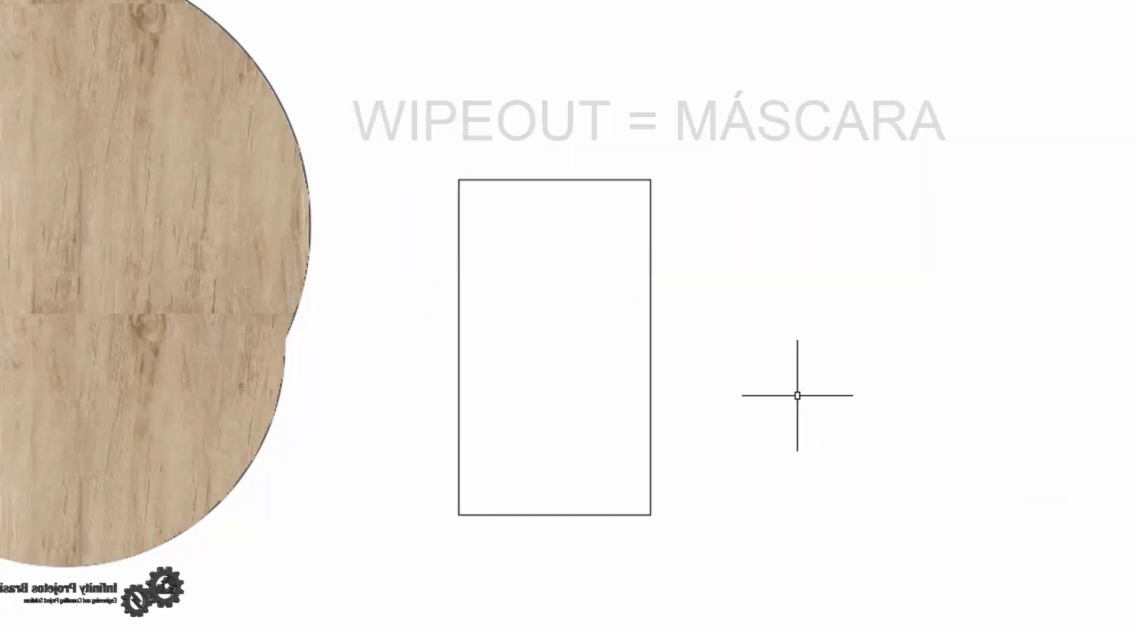
{"action": "left_click", "coordinate": [592, 379]}
{"action": "key", "text": "Return"}
{"action": "left_click", "coordinate": [844, 324]}
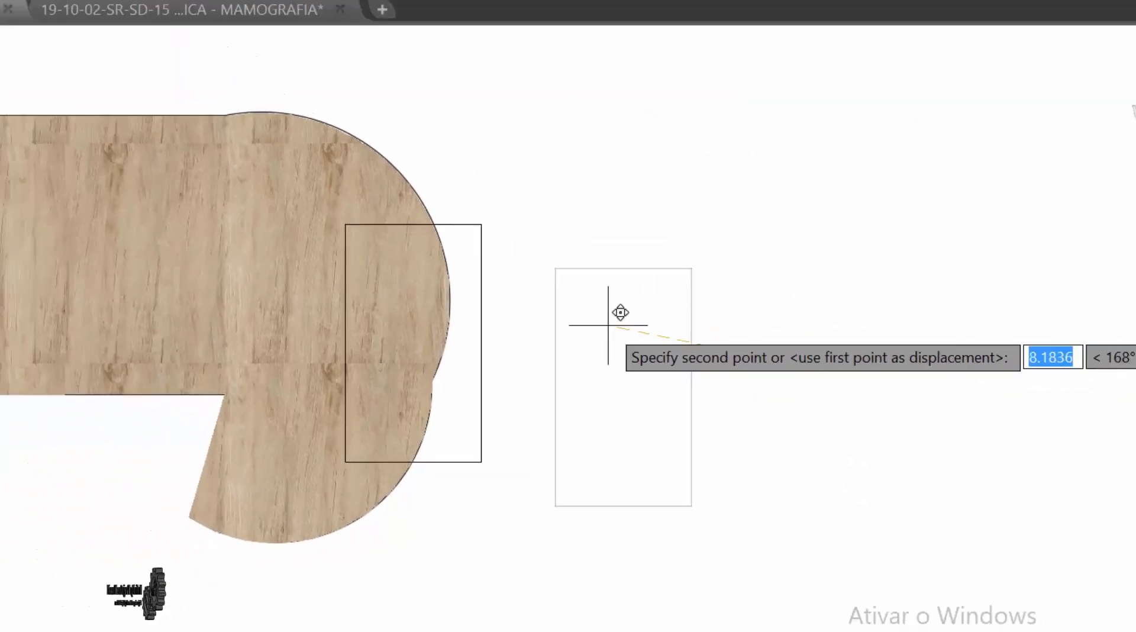
{"action": "left_click", "coordinate": [490, 251]}
Step: Move the rectangle off the wood-filled shape, back into the empty space to its right
{"action": "key", "text": "Return"}
{"action": "left_click", "coordinate": [555, 459]}
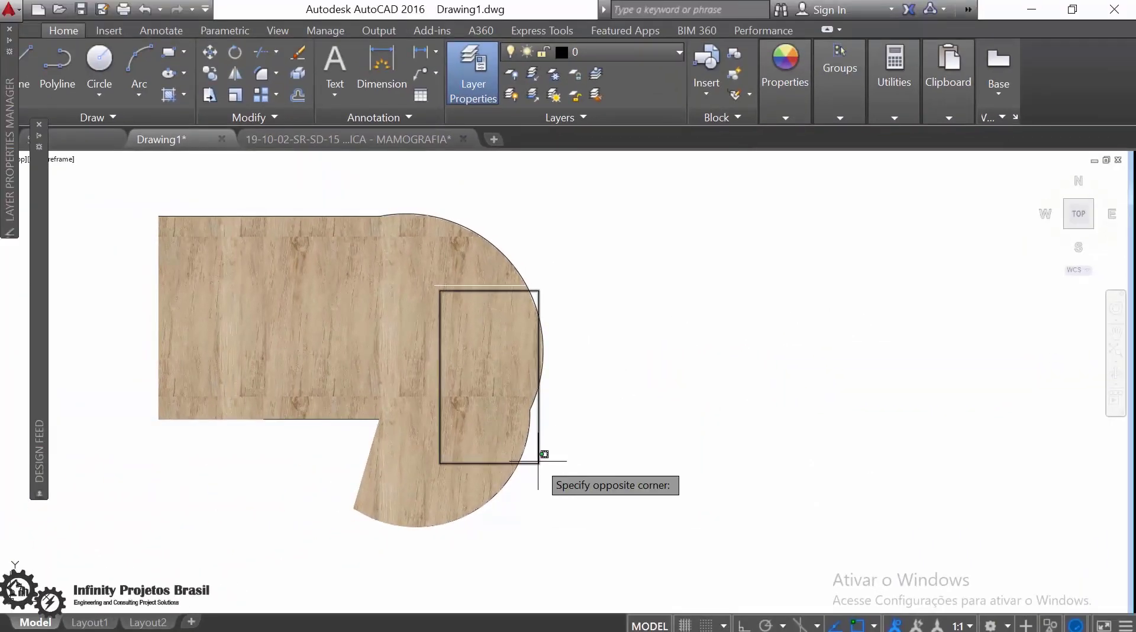
{"action": "left_click", "coordinate": [538, 460]}
{"action": "key", "text": "Return"}
{"action": "left_click", "coordinate": [556, 446]}
{"action": "left_click", "coordinate": [719, 424]}
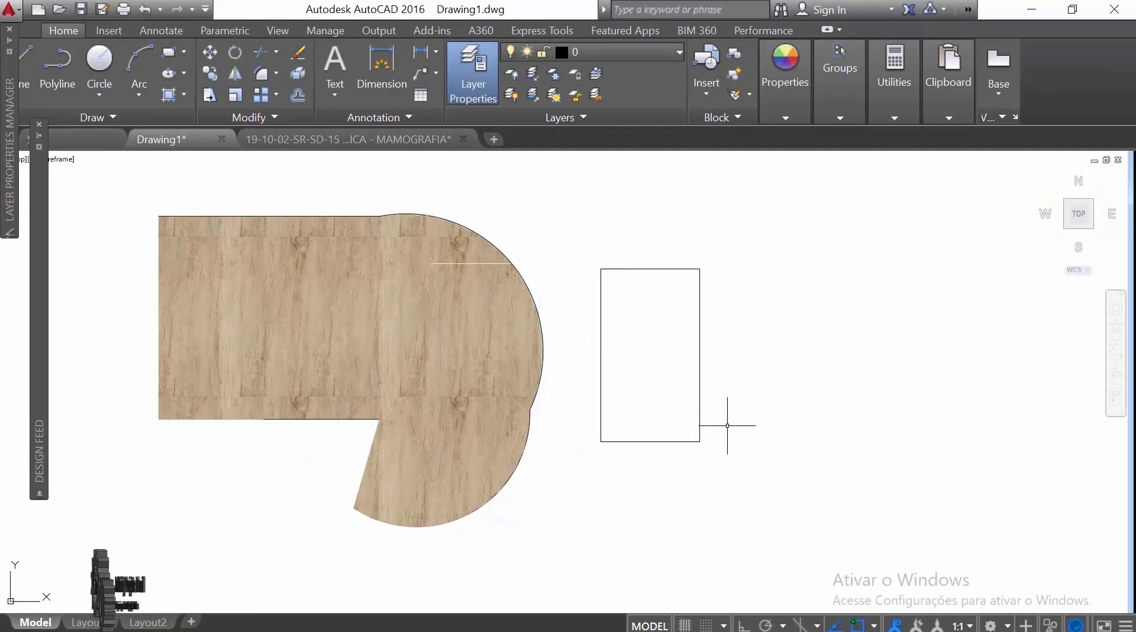
Step: Create a wipeout mask from the rectangle using the Polyline option
{"action": "type", "text": "wip"}
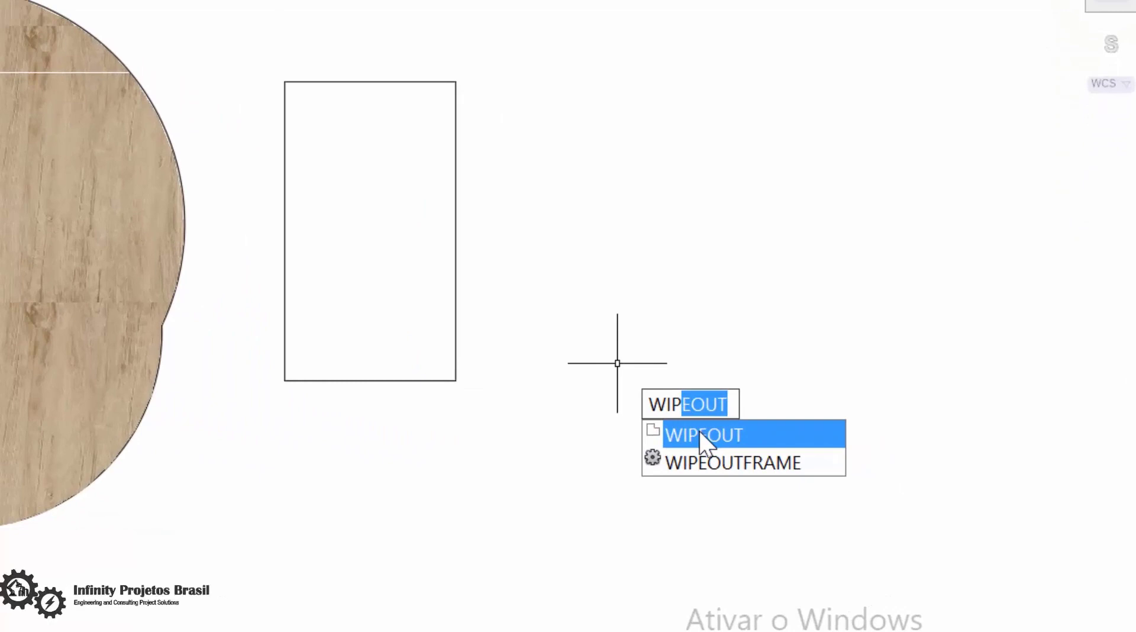
{"action": "left_click", "coordinate": [700, 432]}
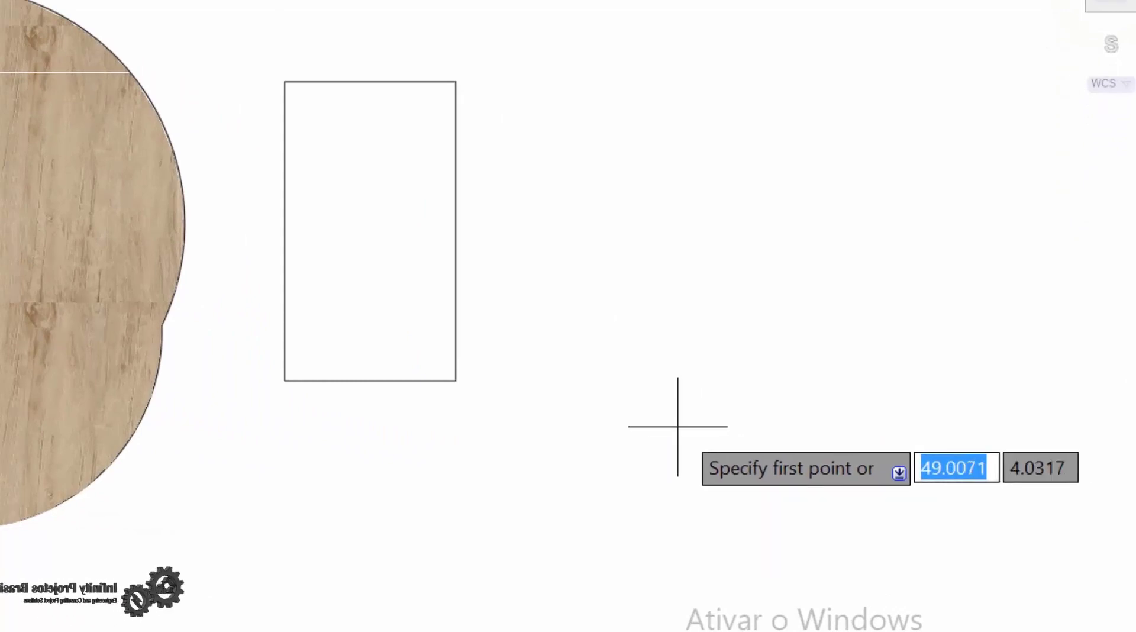
{"action": "type", "text": "p"}
{"action": "key", "text": "Return"}
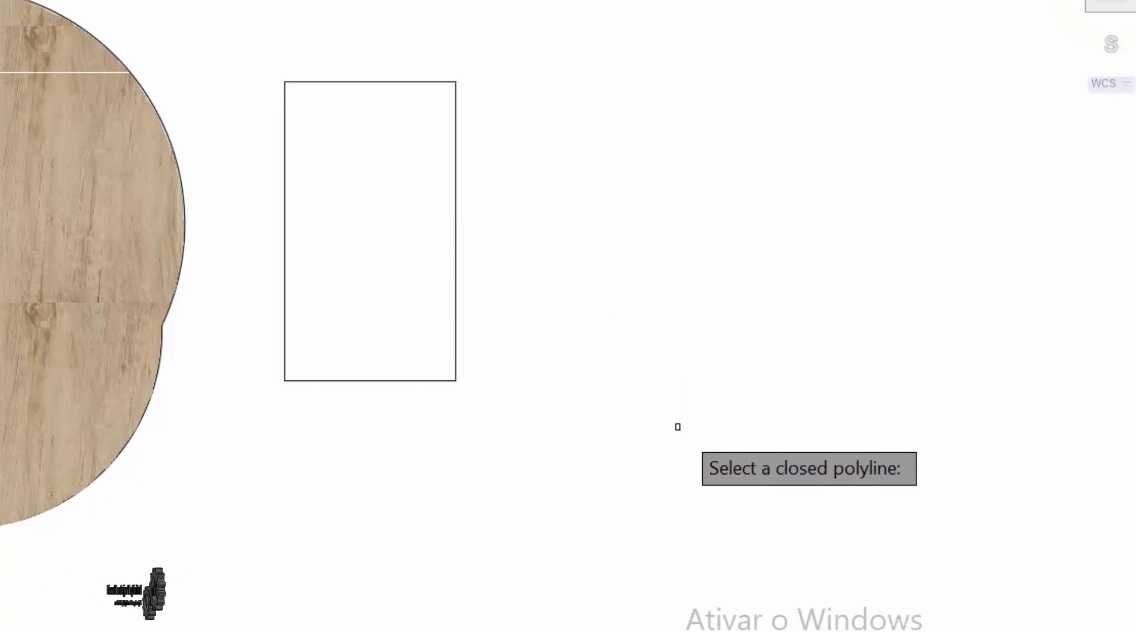
{"action": "left_click", "coordinate": [456, 325]}
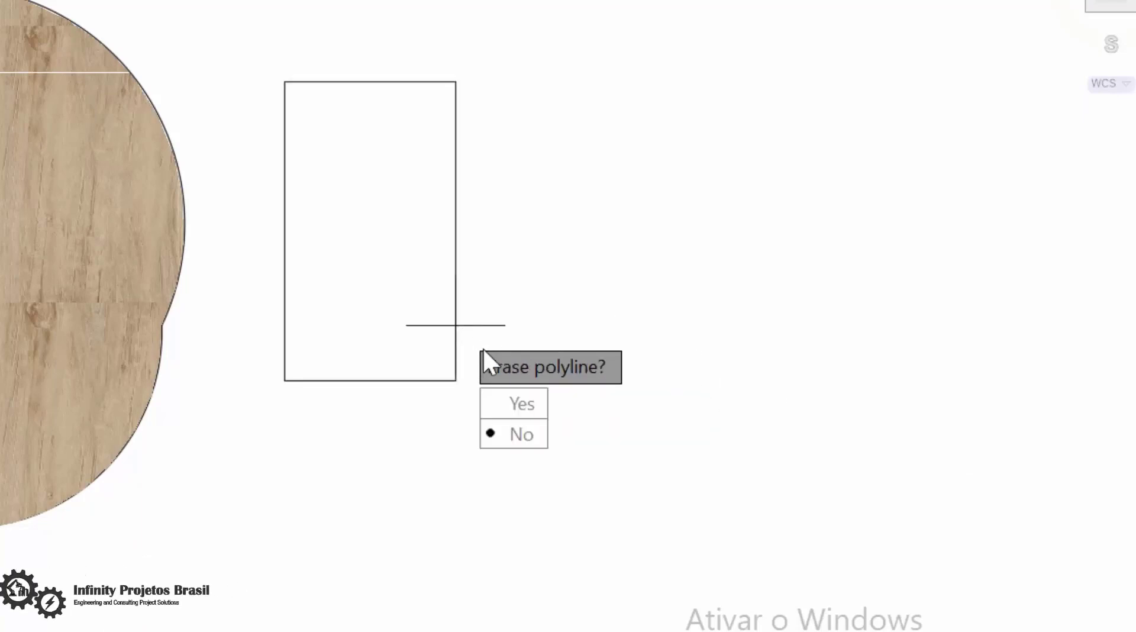